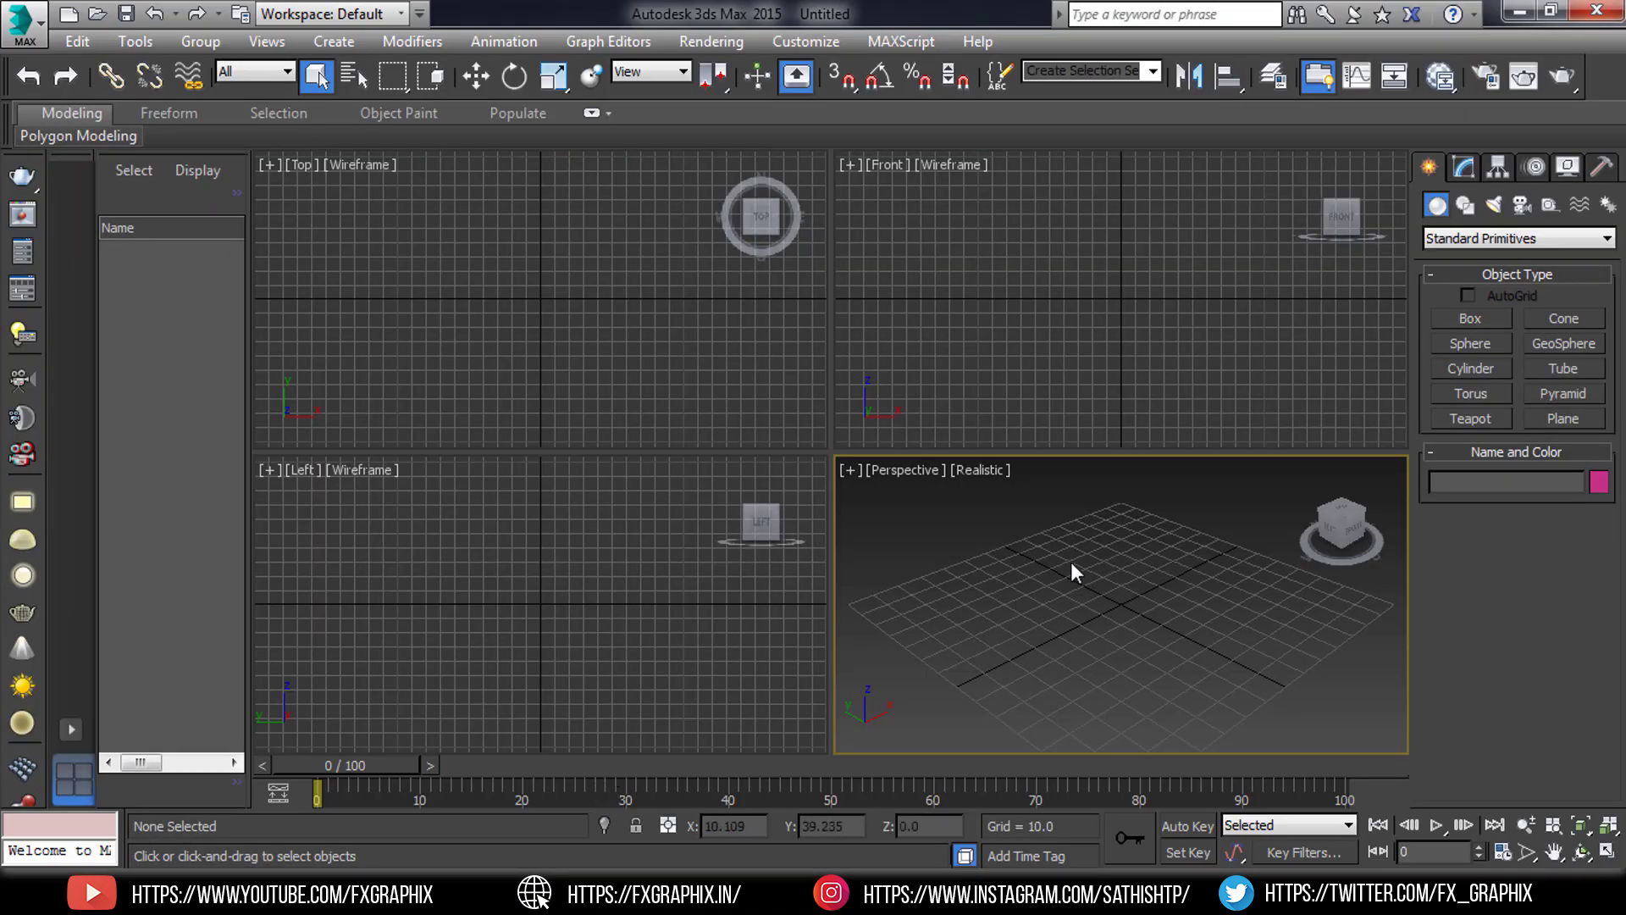
- Turn on 3D snapping and enable Midpoint as an additional snap target
left_click(1169, 276)
left_click(1100, 531)
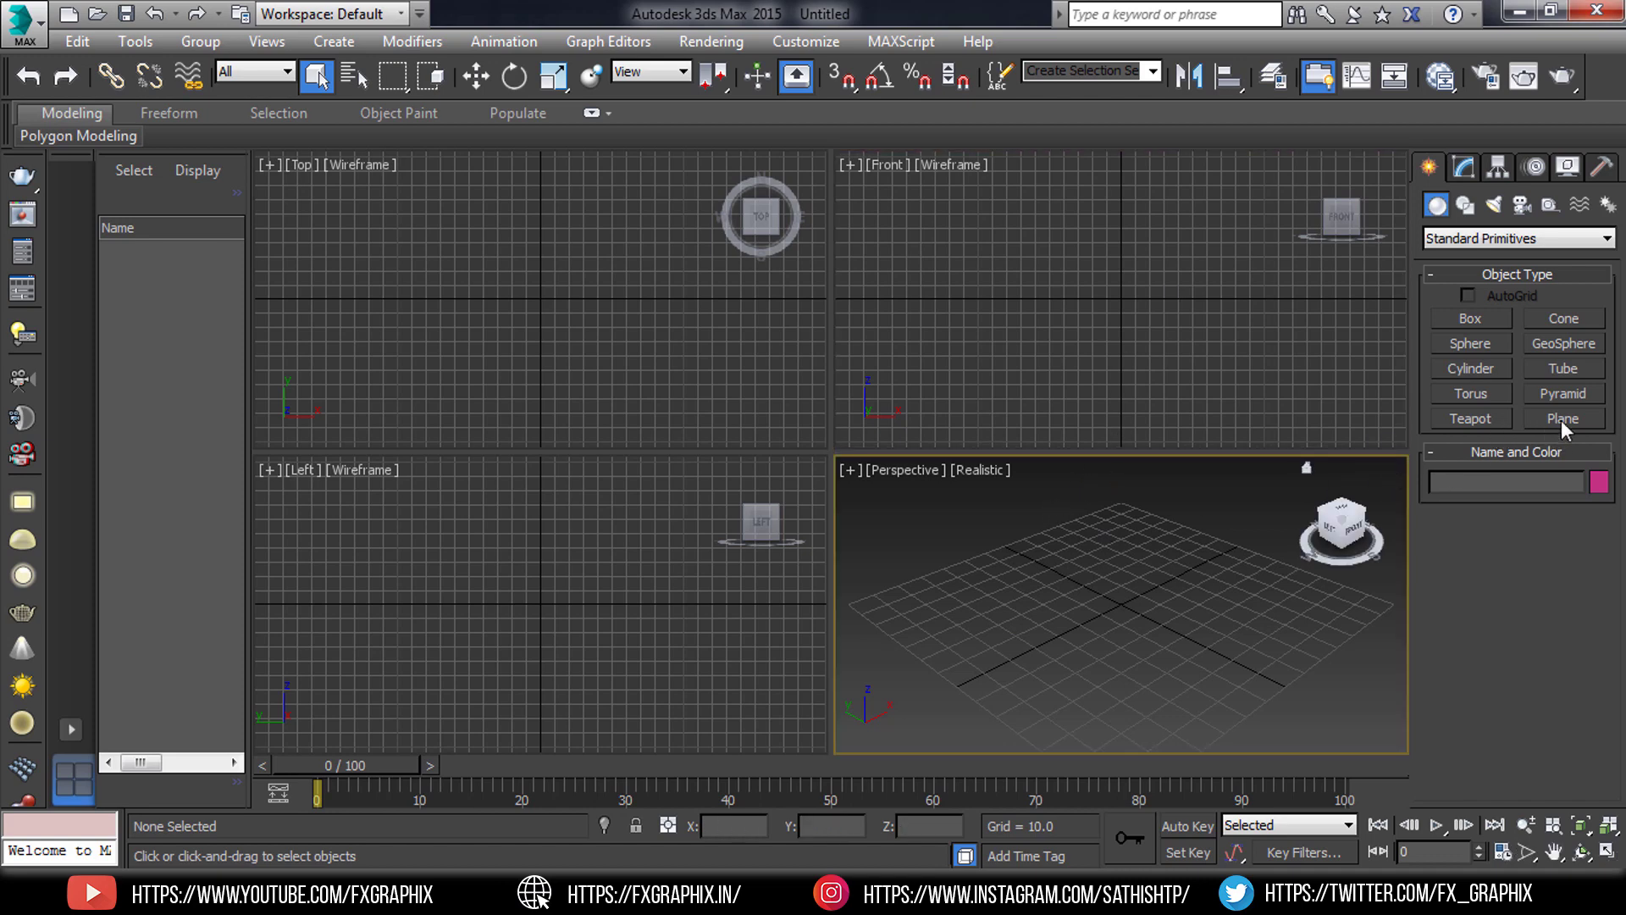
left_click(840, 76)
right_click(841, 76)
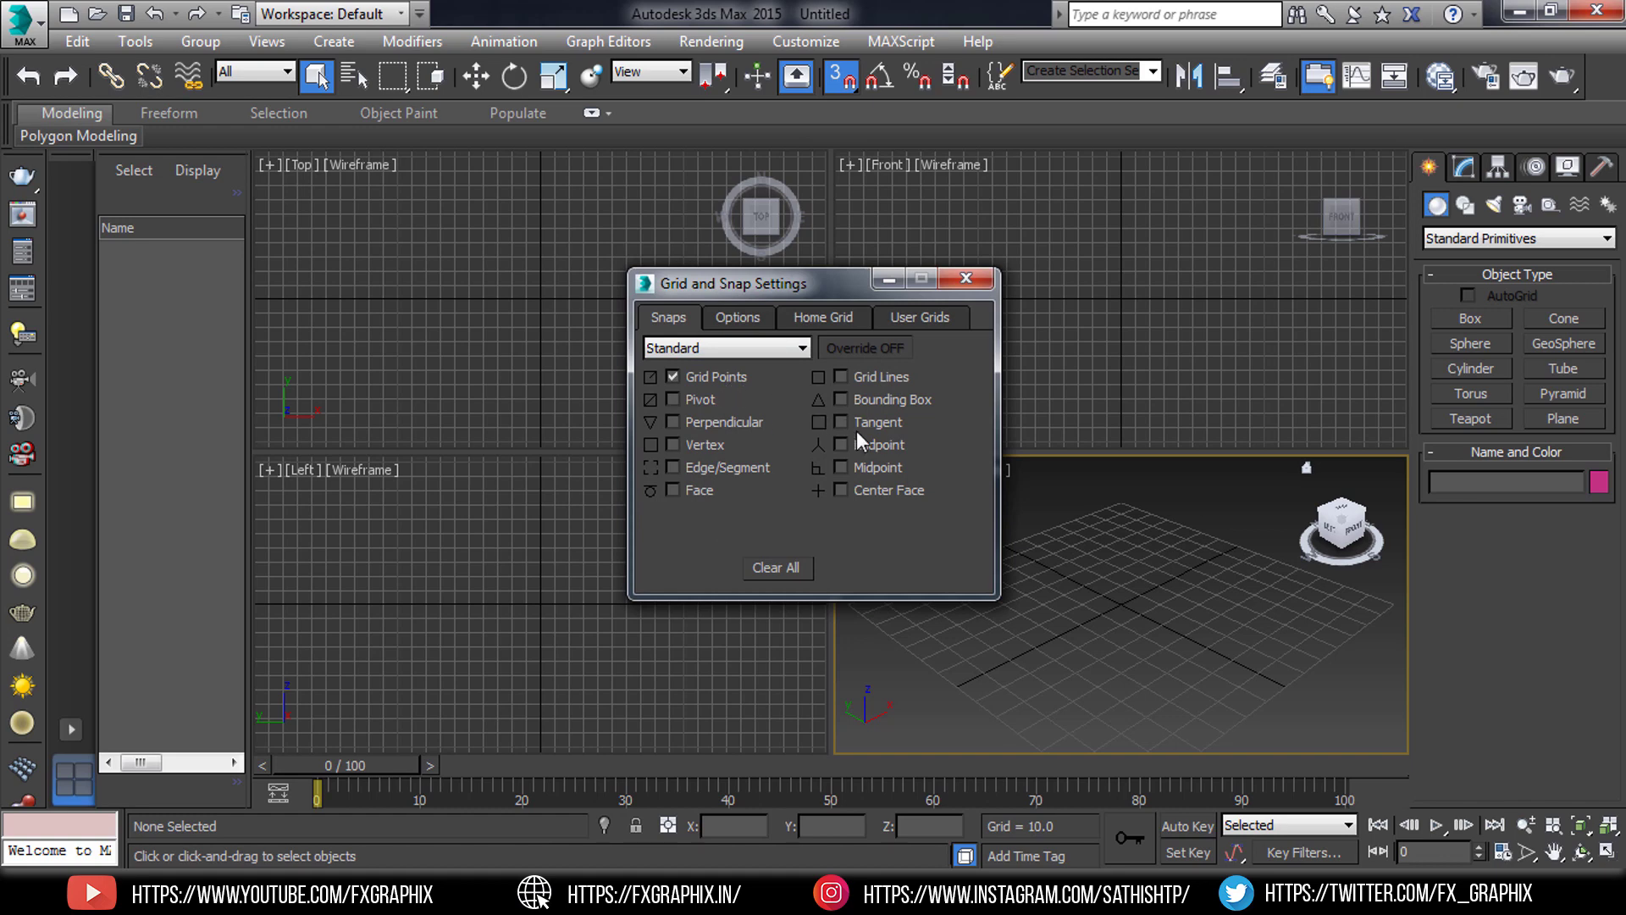
left_click(843, 466)
left_click(965, 278)
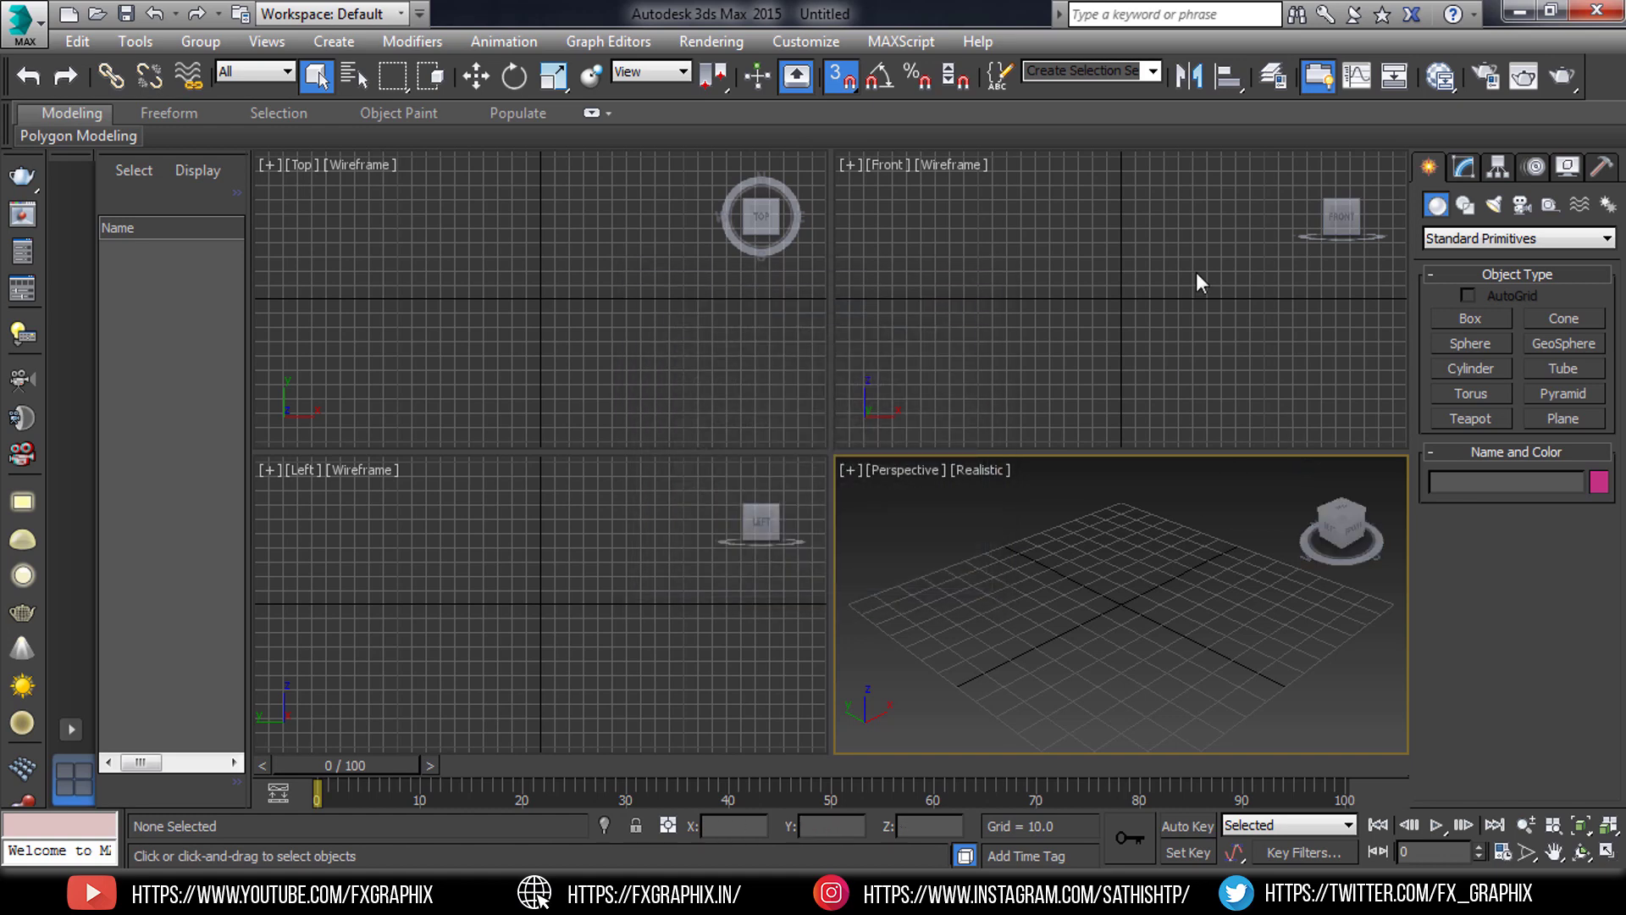
- Create a 200 by 200 plane centred on the origin, snapping its corners to grid points in the Top view
left_click(1556, 418)
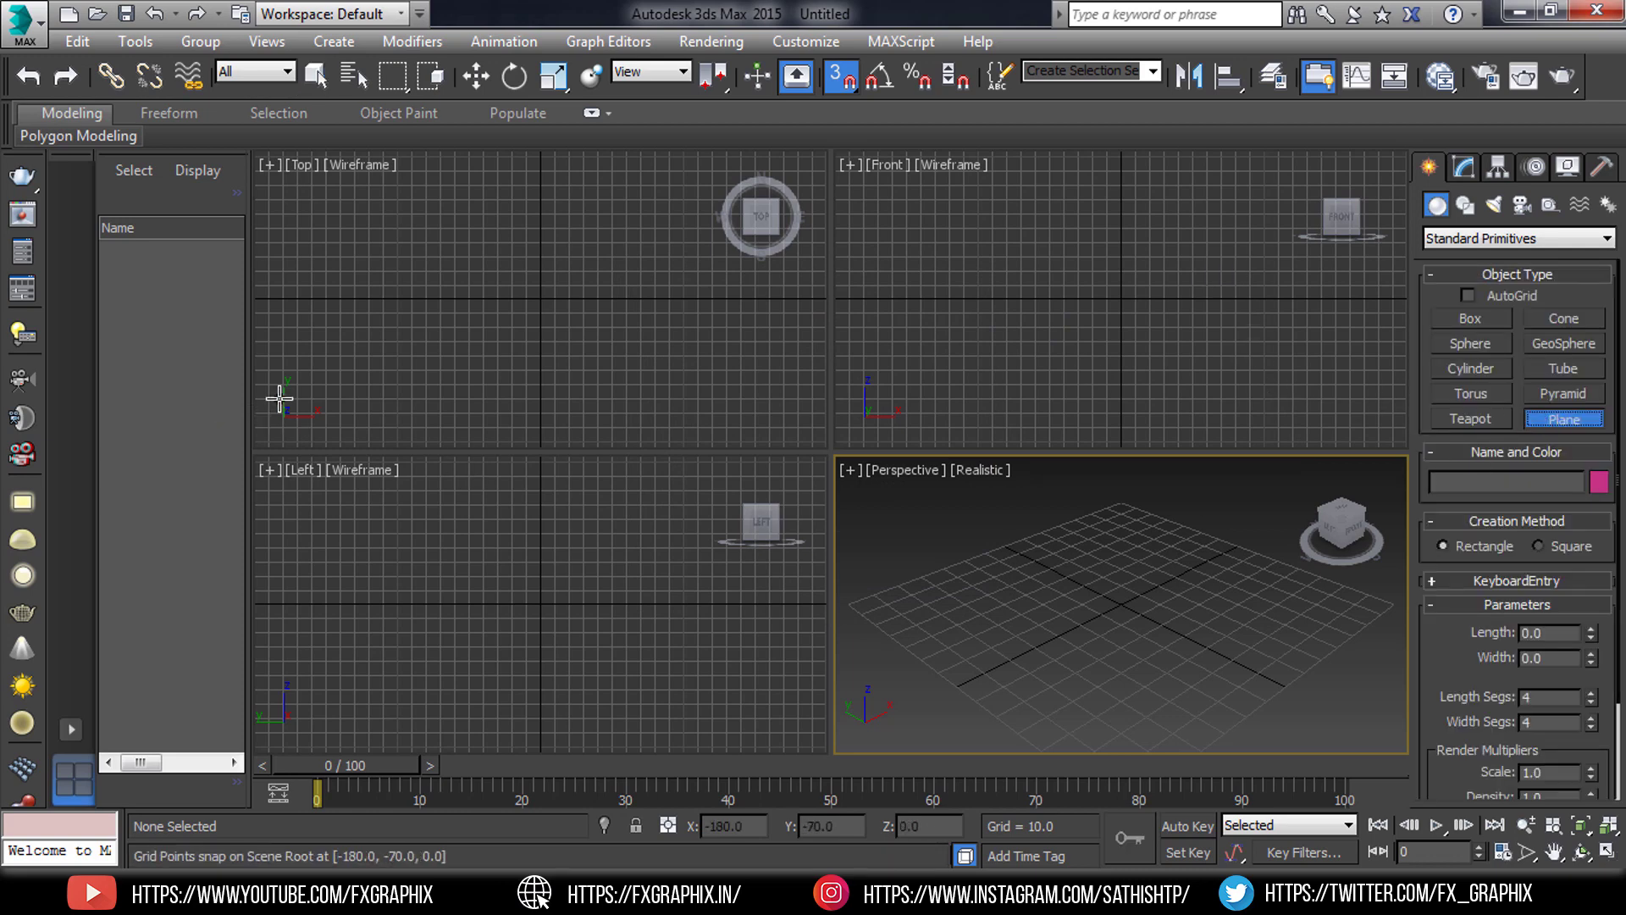
scroll(420, 288, "down", 5)
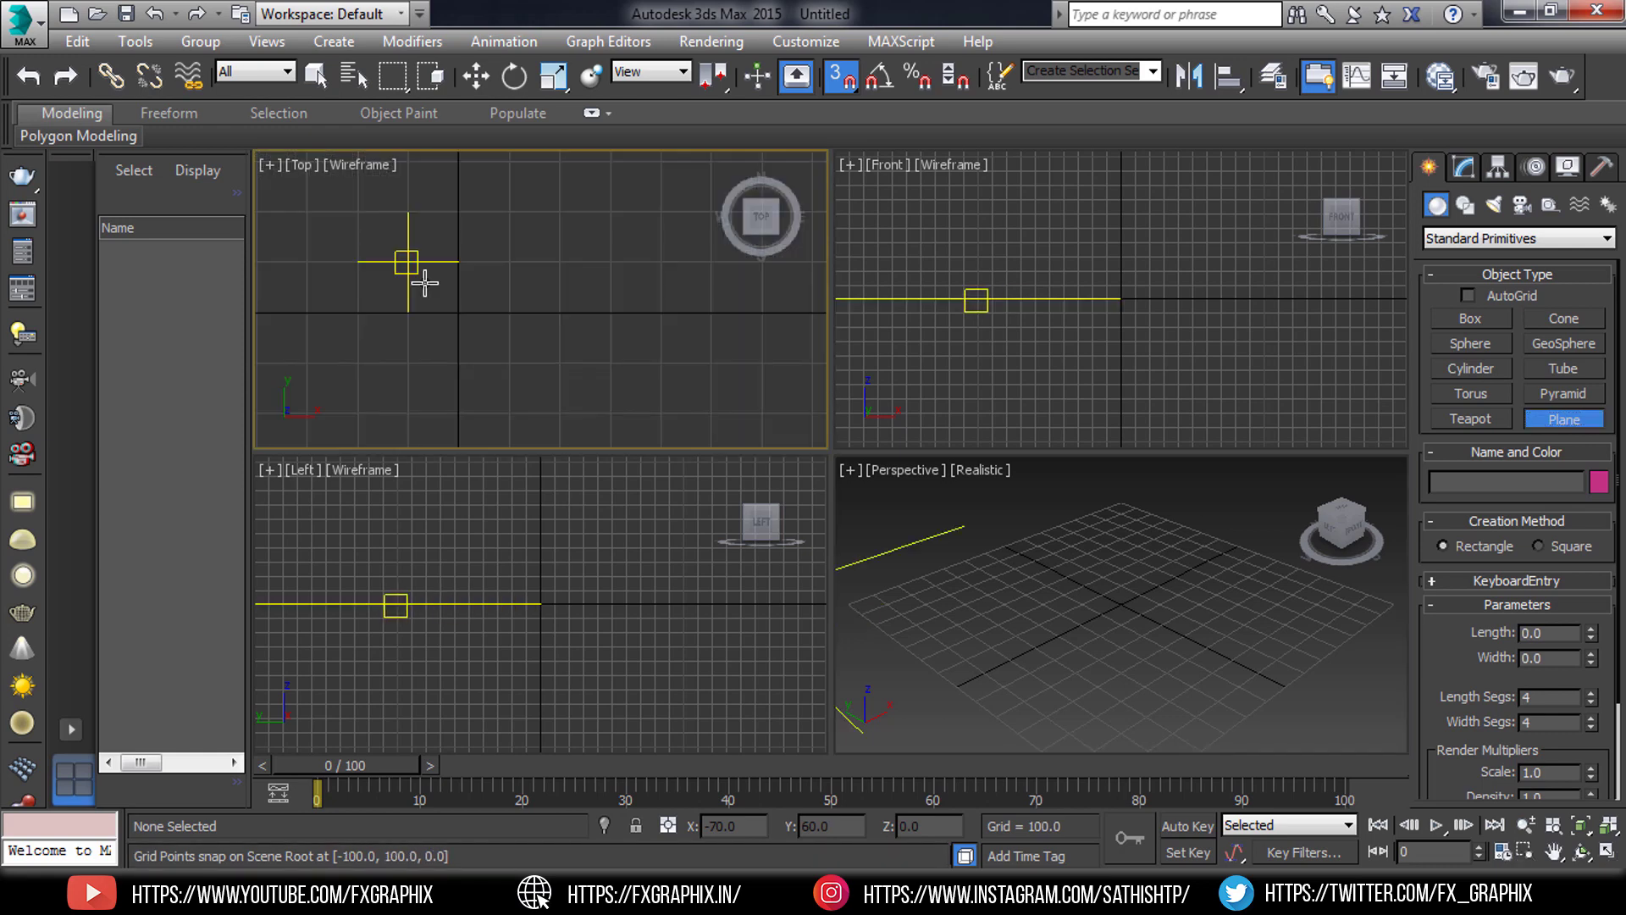
left_click_drag(409, 263, 504, 356)
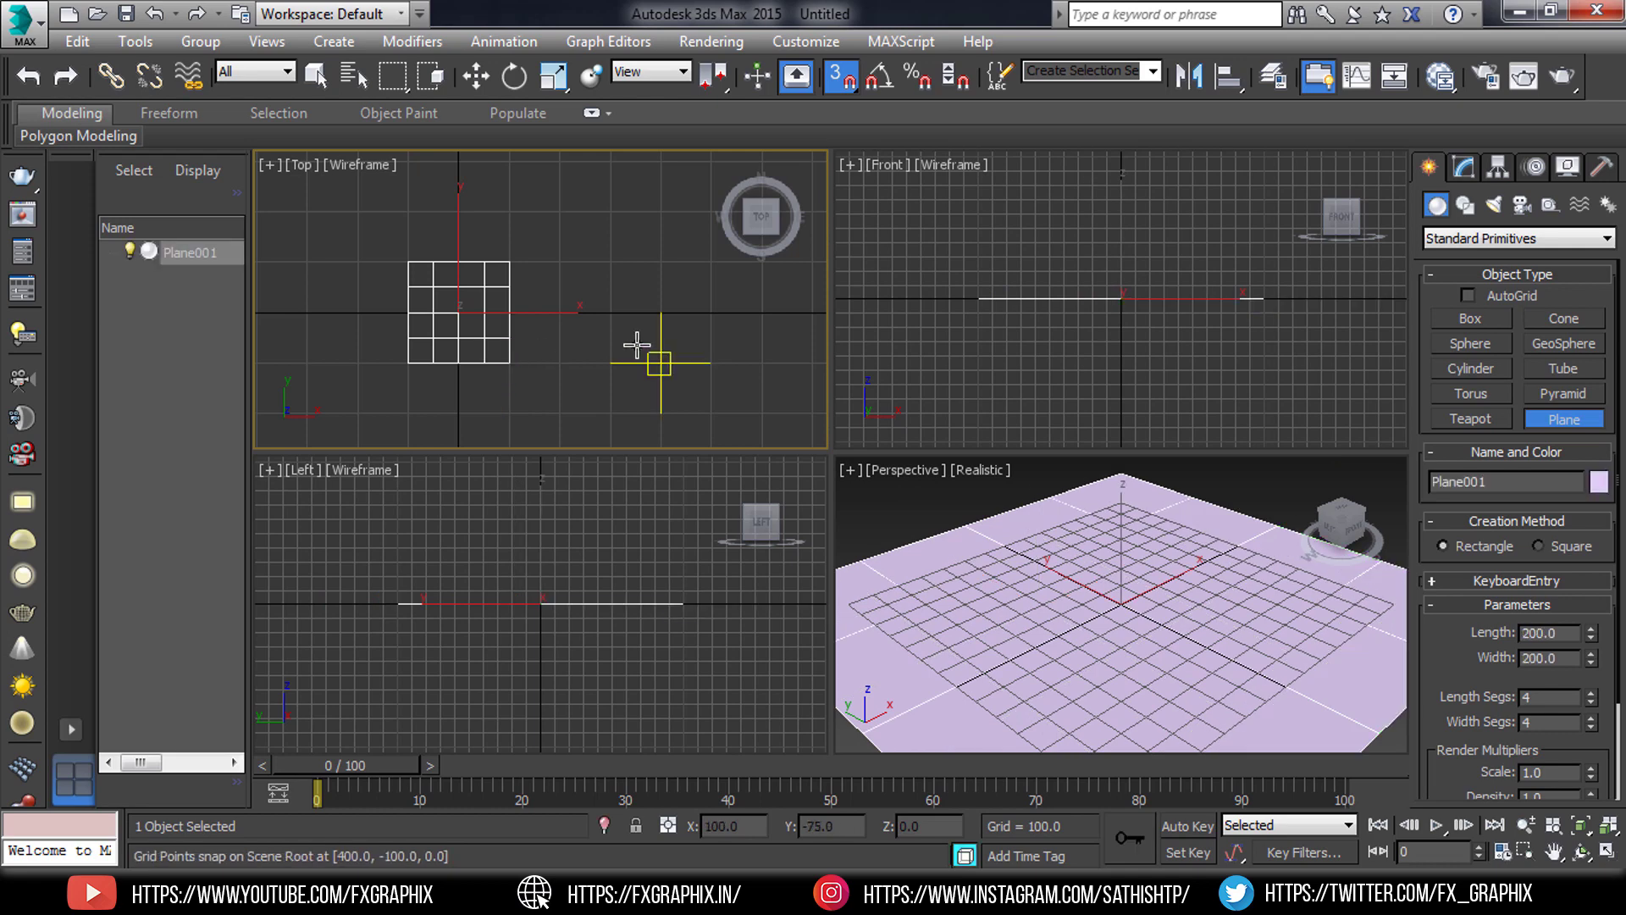
- Reduce the plane's length and width segments to 1 each and finish creating it
right_click(953, 536)
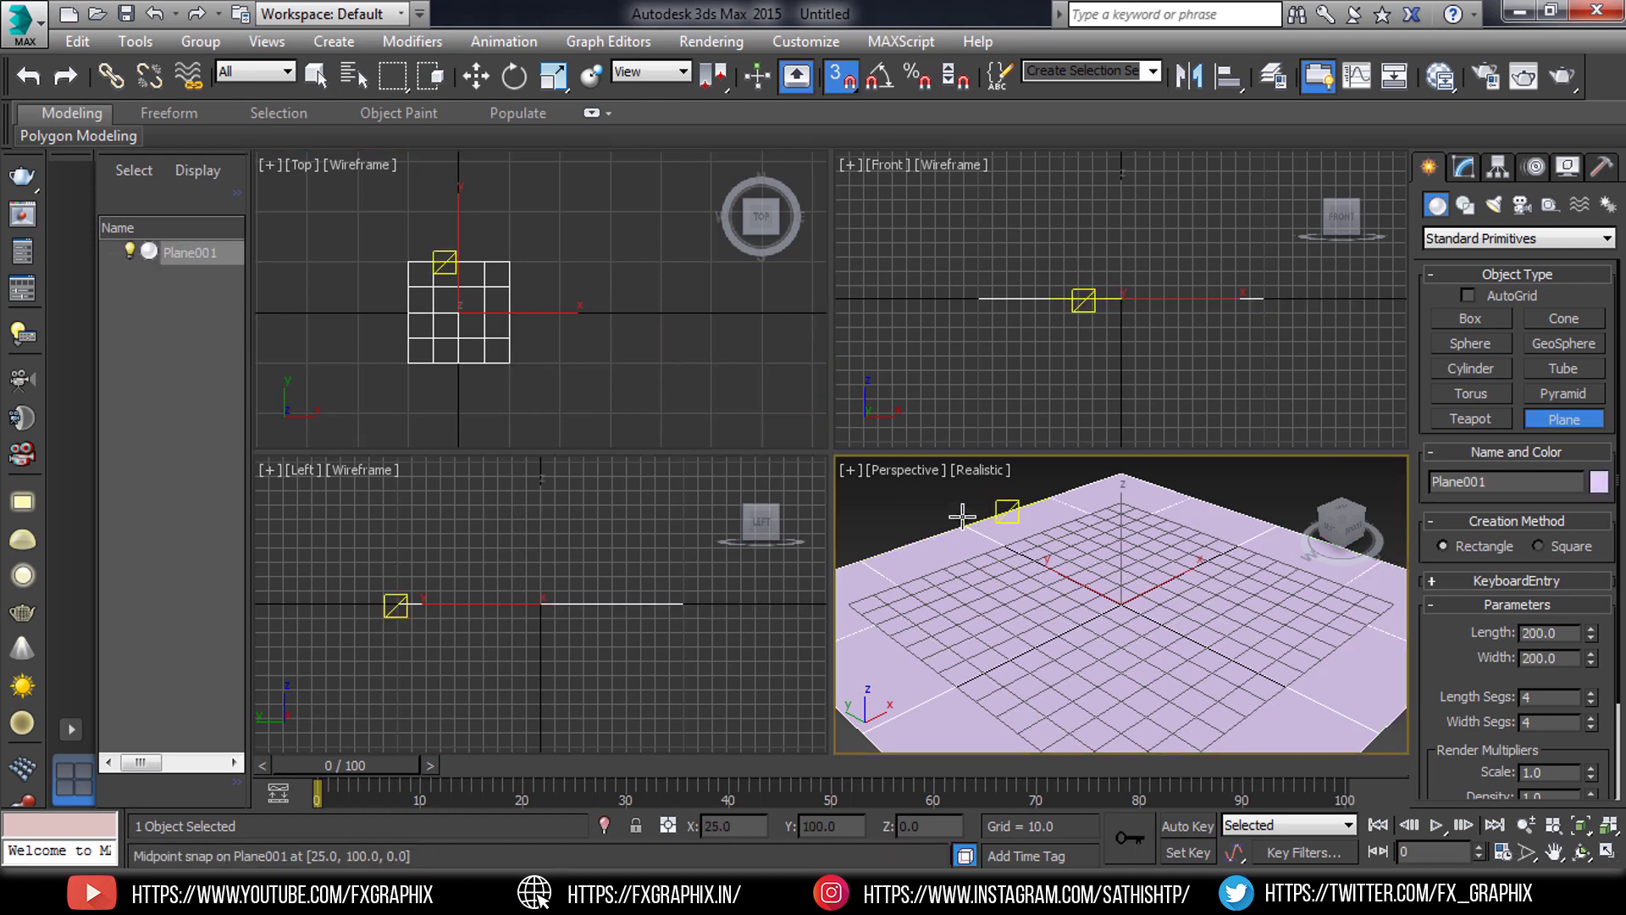
key("alt+w")
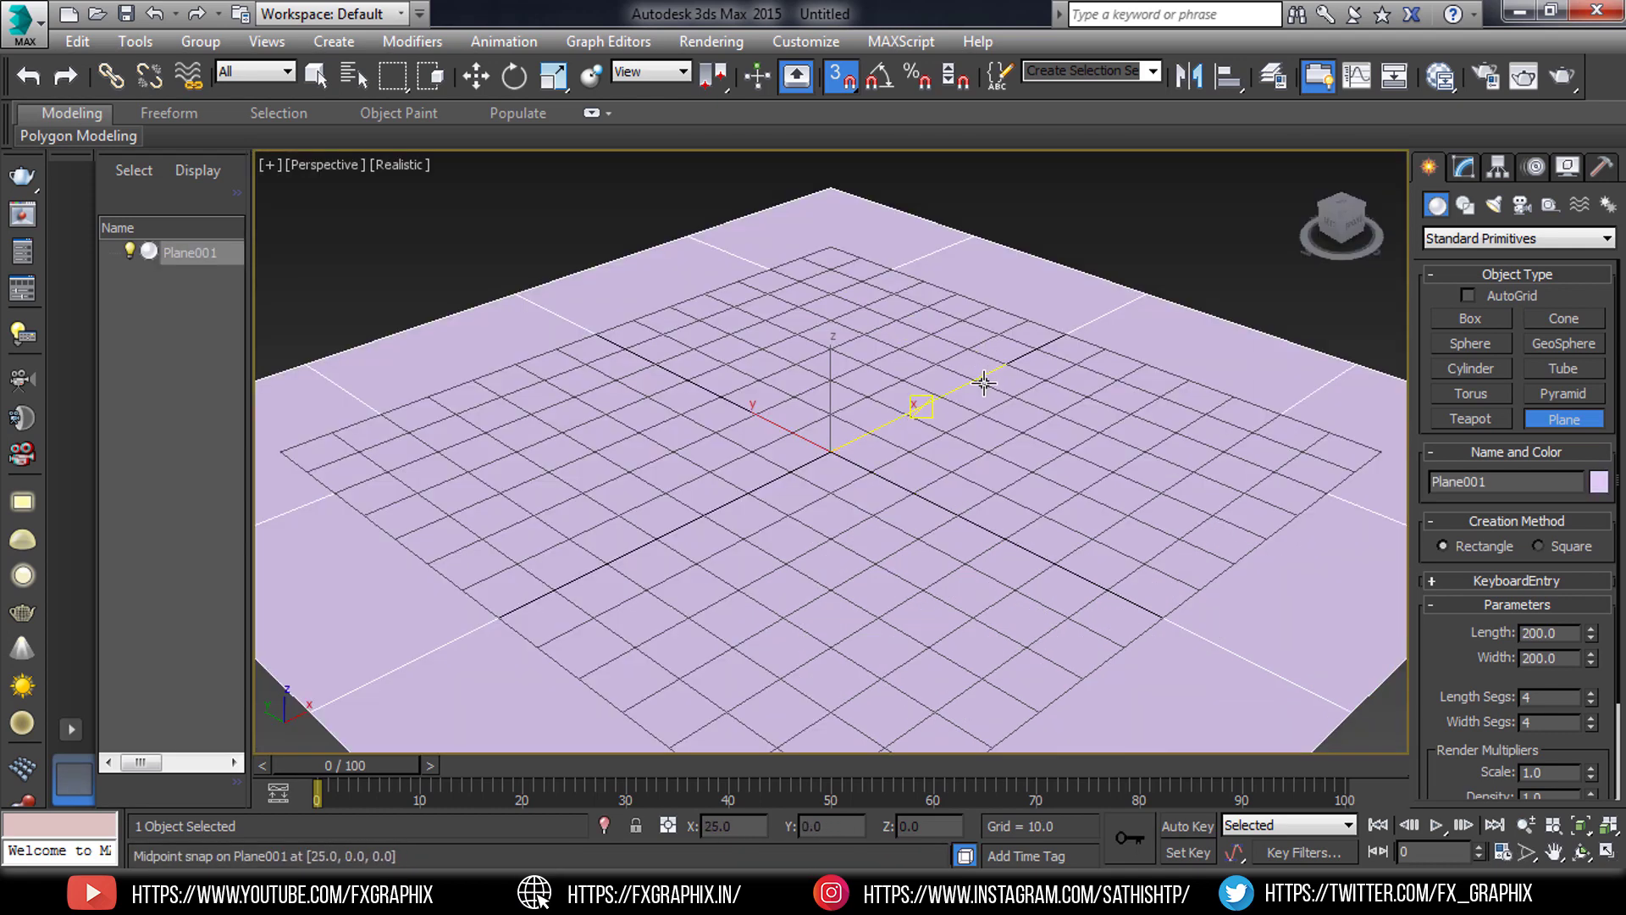
key("z")
left_click(1592, 702)
left_click(1591, 702)
left_click(1591, 726)
left_click(1591, 727)
middle_click_drag(932, 432, 830, 483, "alt")
right_click(876, 409)
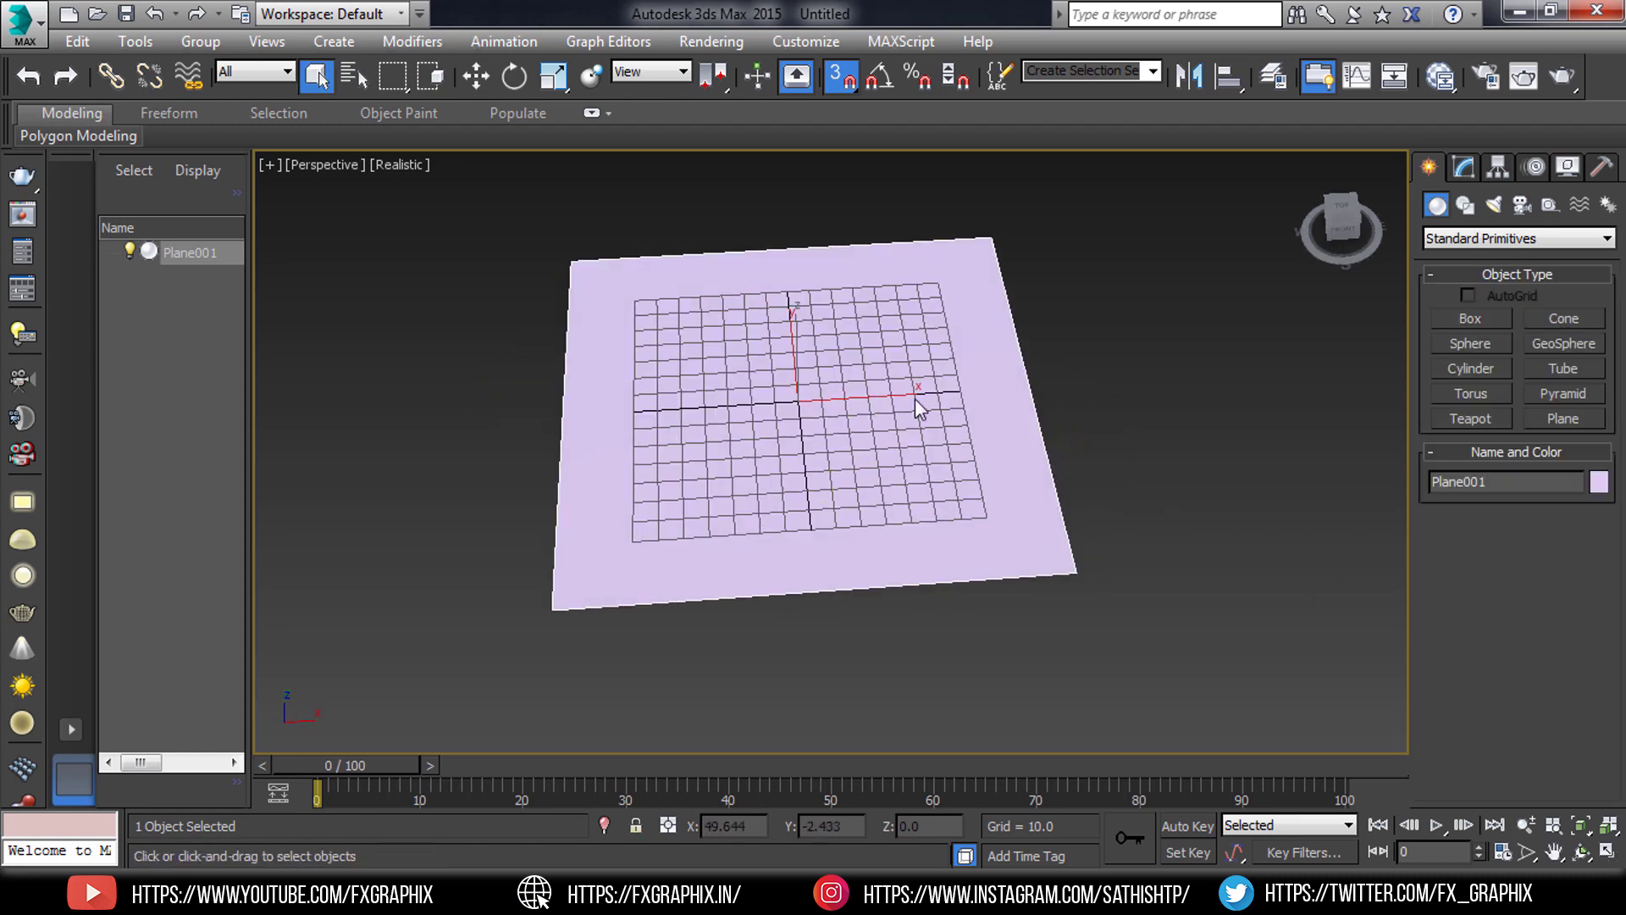
- Convert the plane to an Editable Poly
right_click(910, 391)
mouse_move(1048, 635)
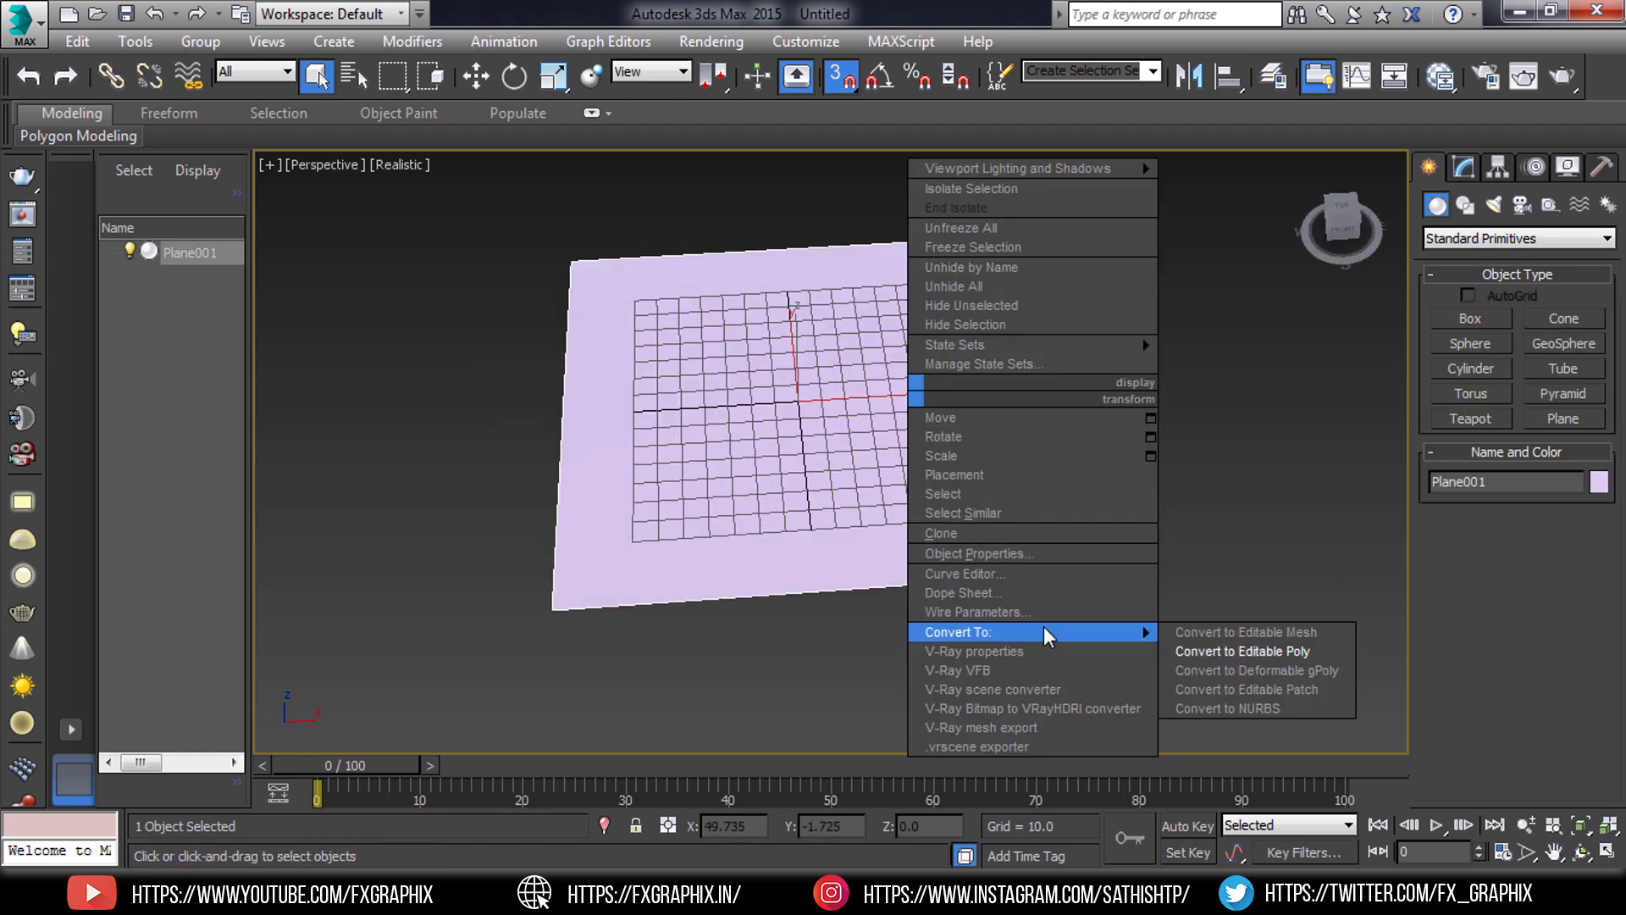
left_click(1238, 651)
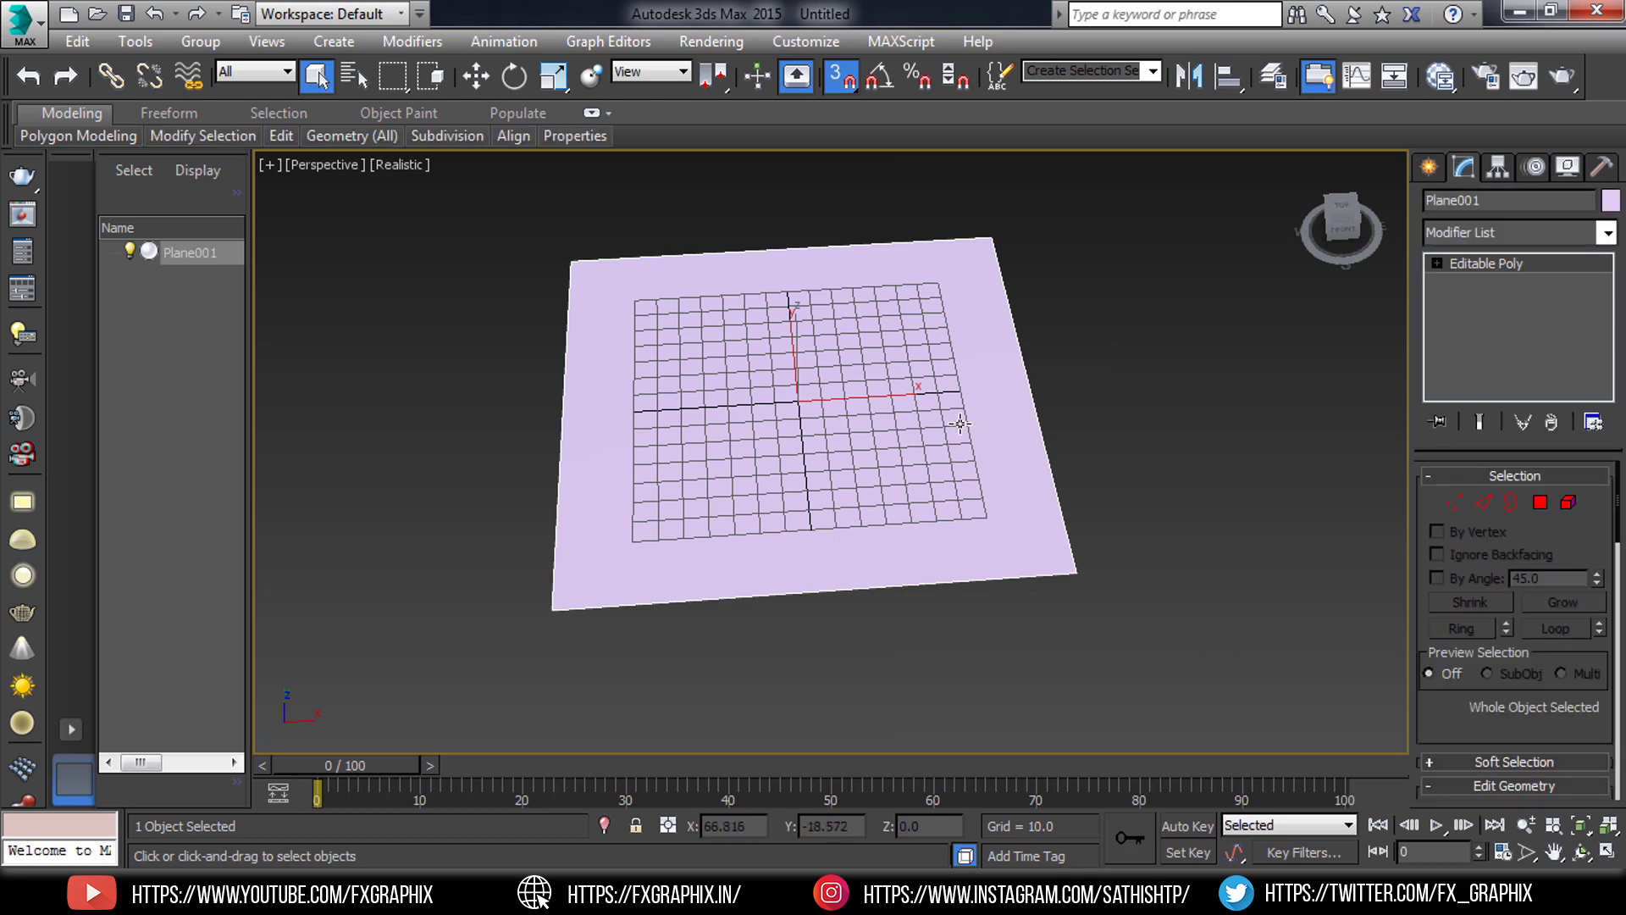
- Cut the plane down its centre from the back edge's midpoint to the front edge's midpoint
middle_click_drag(830, 428, 815, 339)
scroll(906, 412, "up", 3)
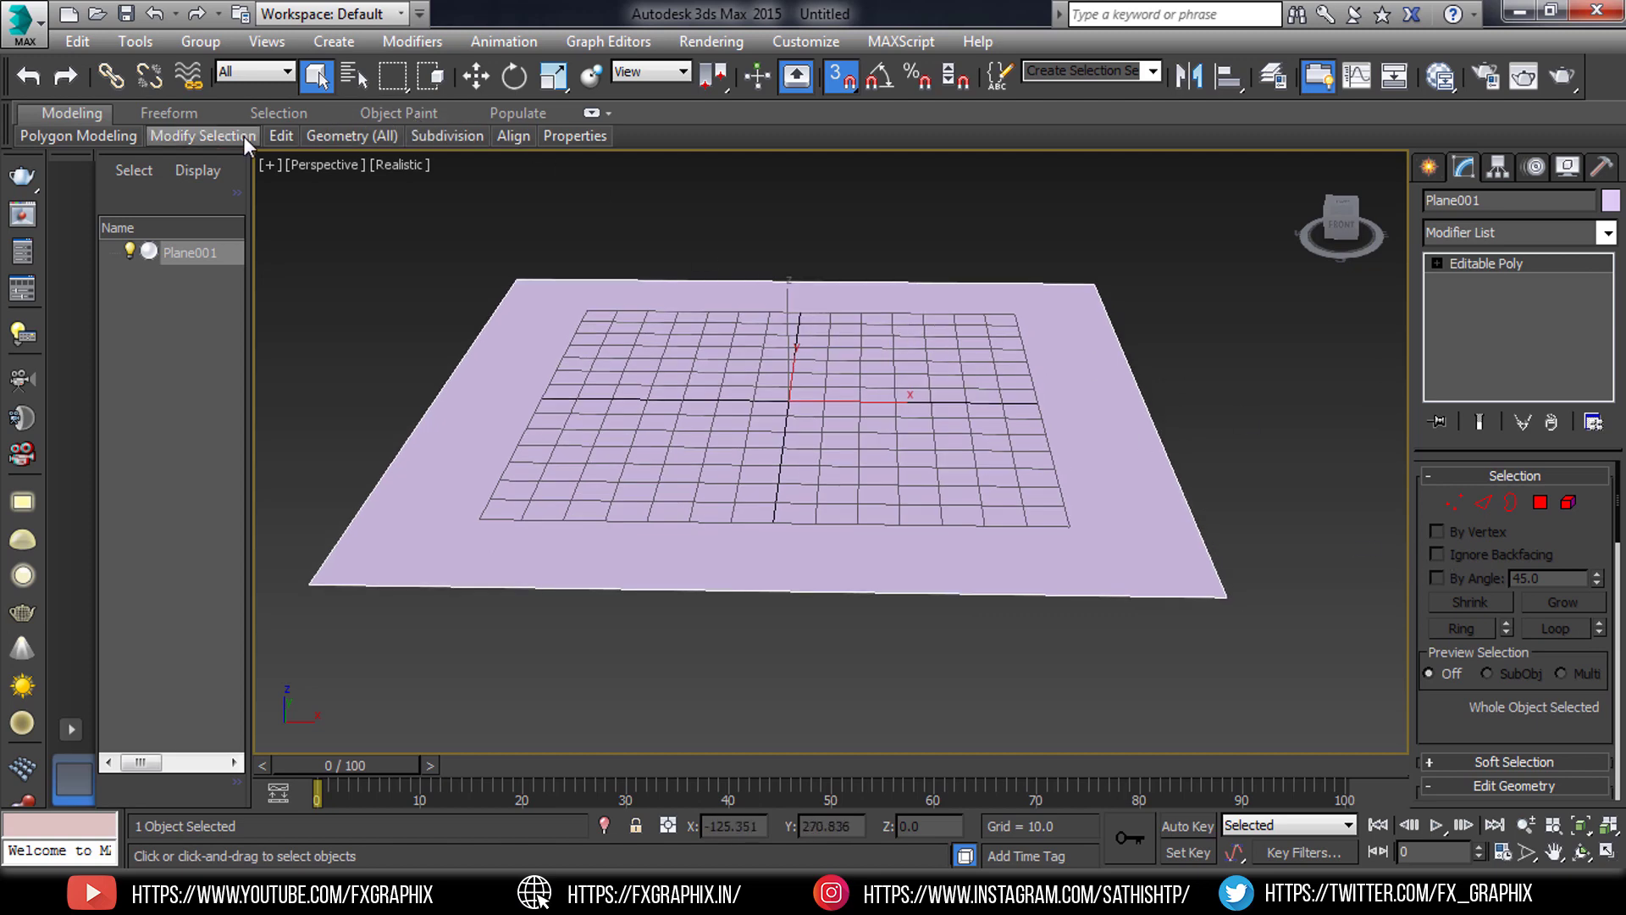
mouse_move(281, 136)
left_click(417, 280)
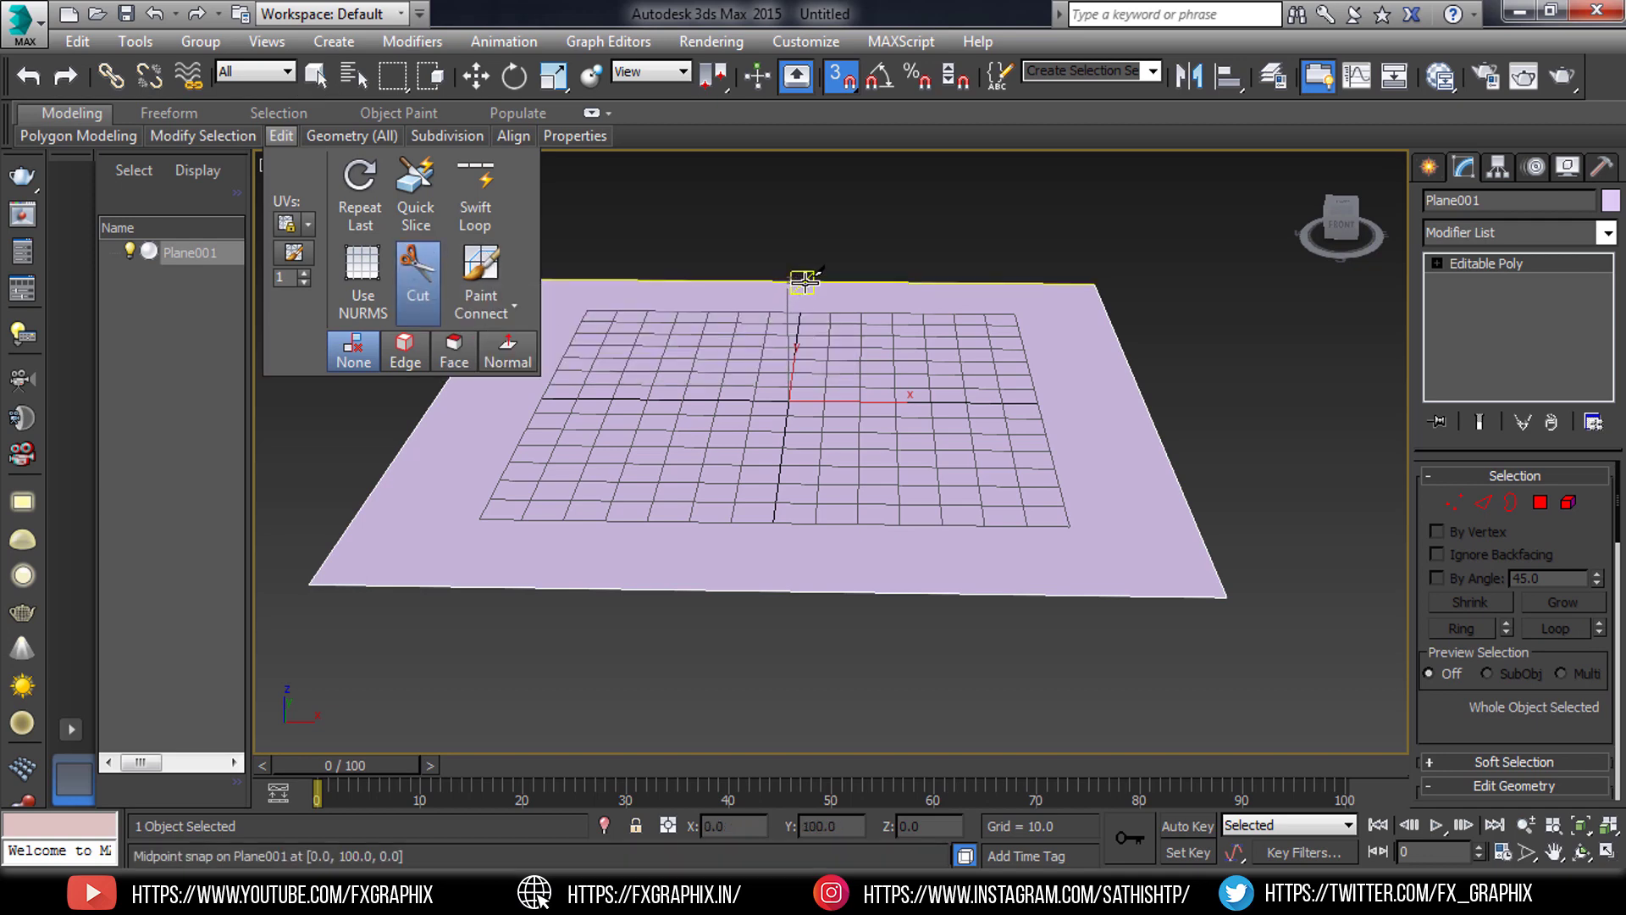
left_click(766, 584)
middle_click_drag(917, 411, 923, 487, "alt")
- Cut from the back edge's midpoint to the midpoints of both side edges and to the front-left corner
left_click(817, 167)
left_click(1146, 421)
left_click(817, 170)
left_click(440, 375)
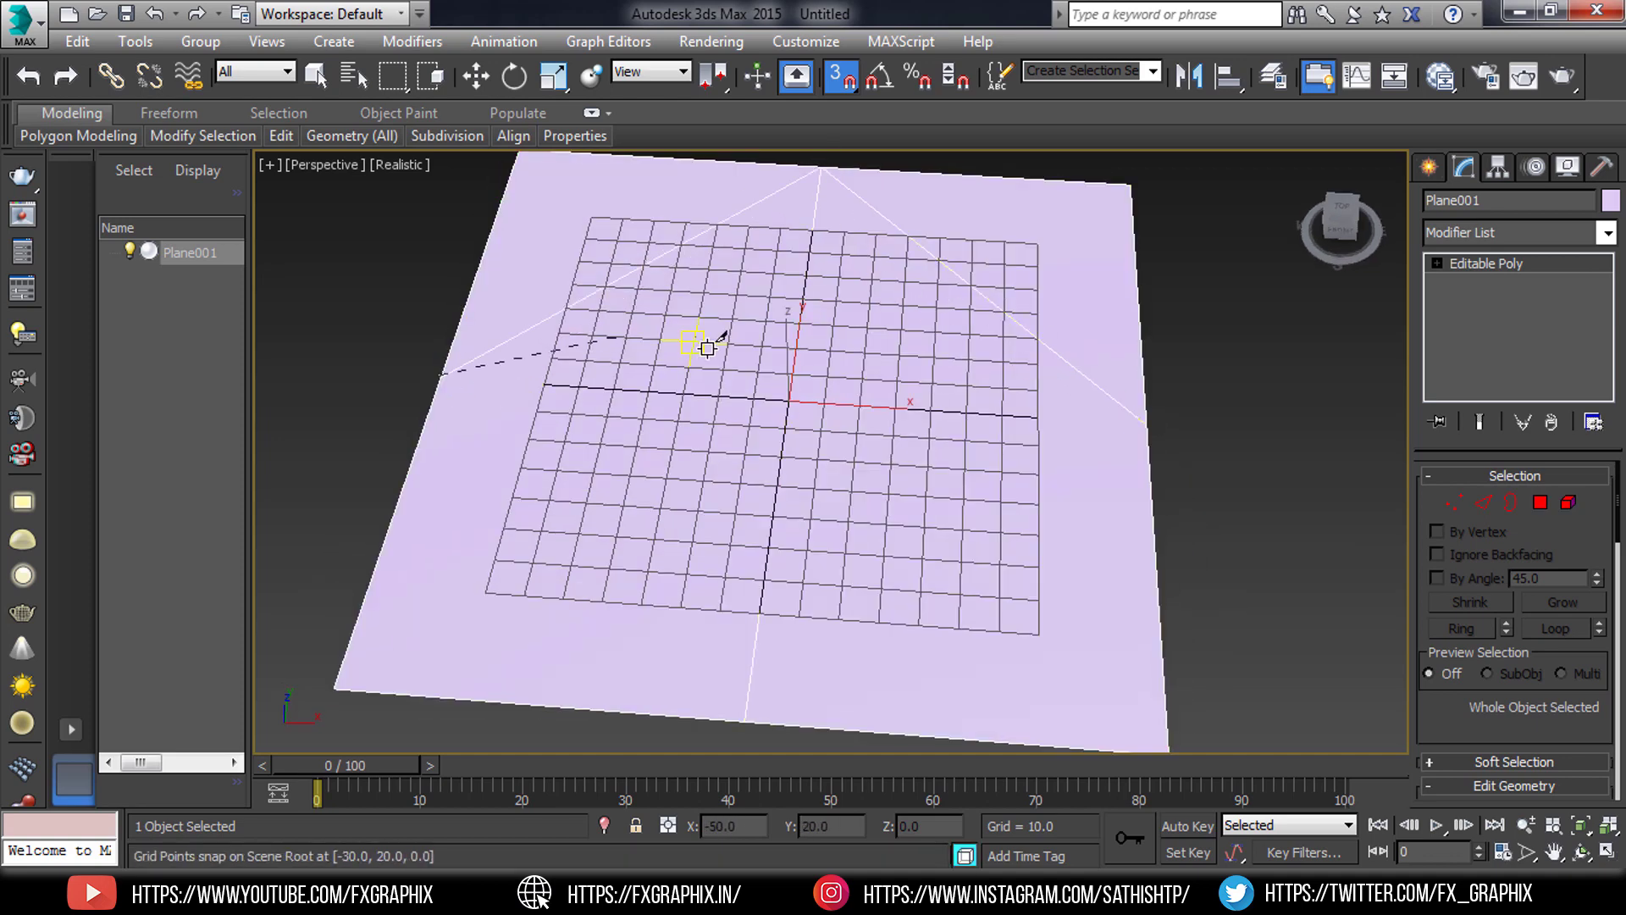
left_click(819, 170)
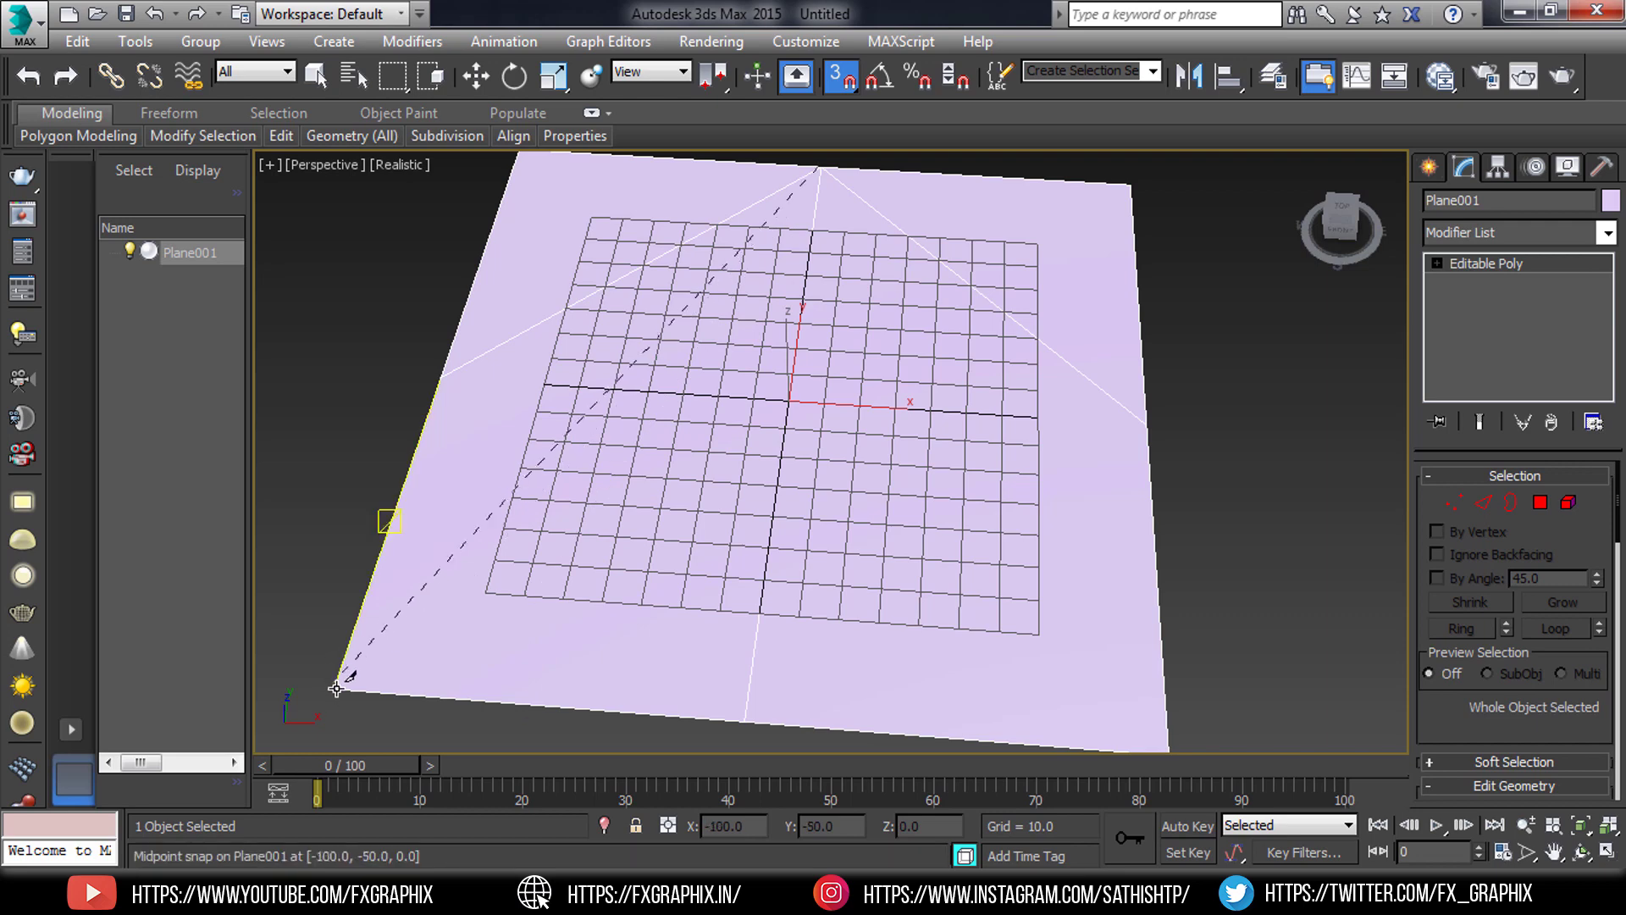
left_click(335, 686)
left_click(823, 181)
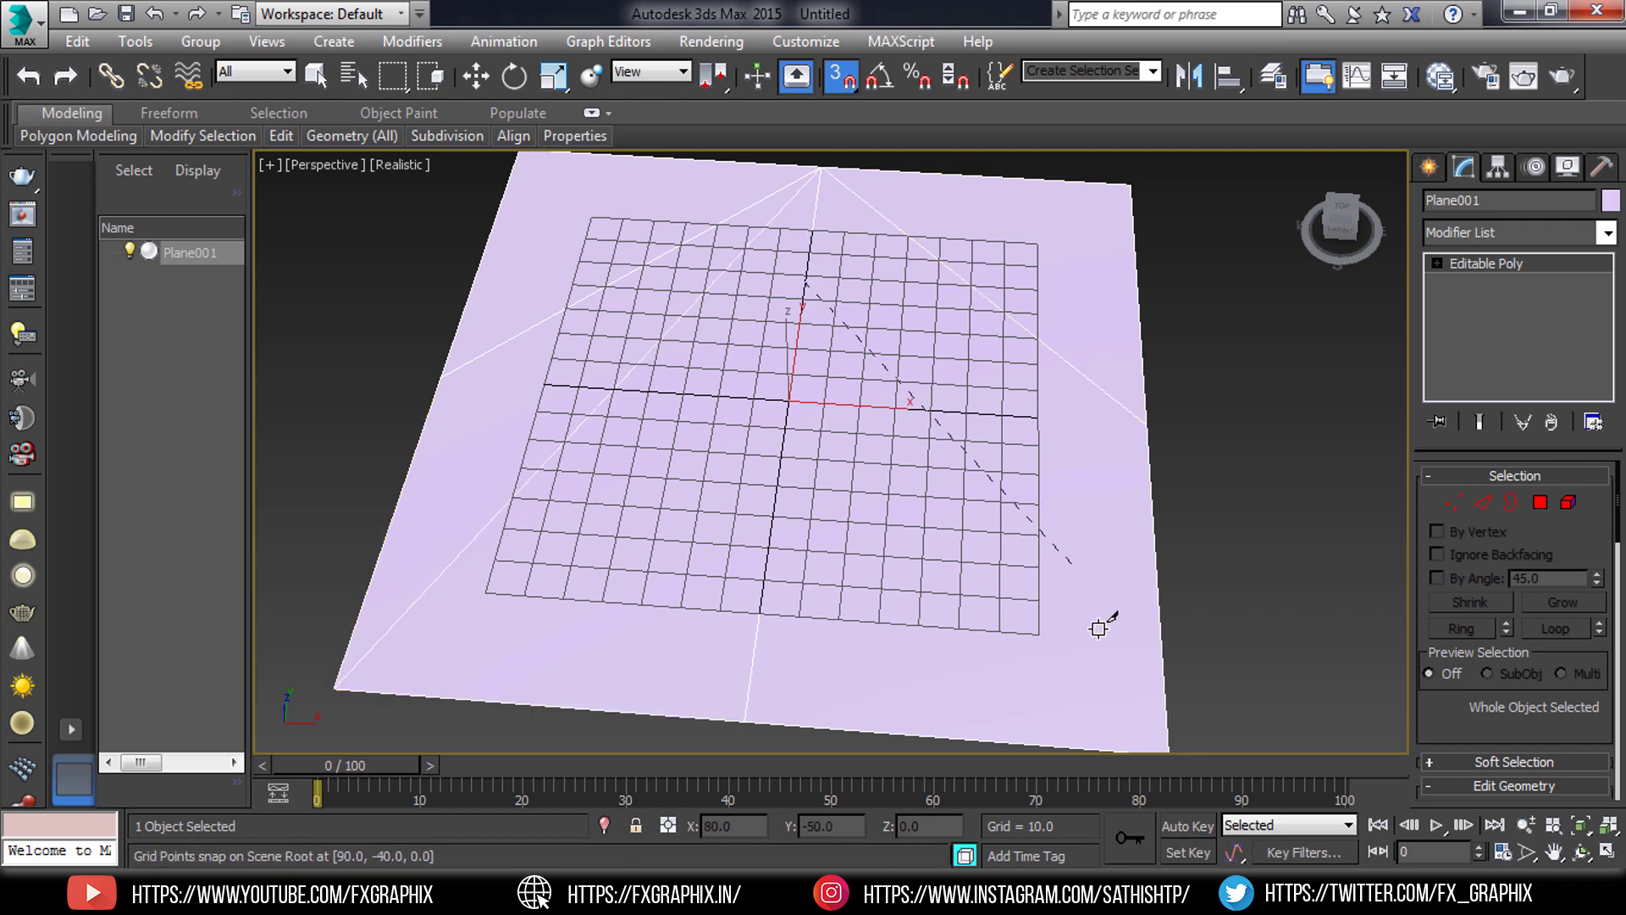
middle_click_drag(1160, 732, 1155, 703)
left_click(1161, 718)
key("ctrl+z")
- Cut from the back edge's midpoint to the front-right corner and to the midpoints of both halves of the front edge
middle_click_drag(935, 293, 900, 308)
left_click(793, 156)
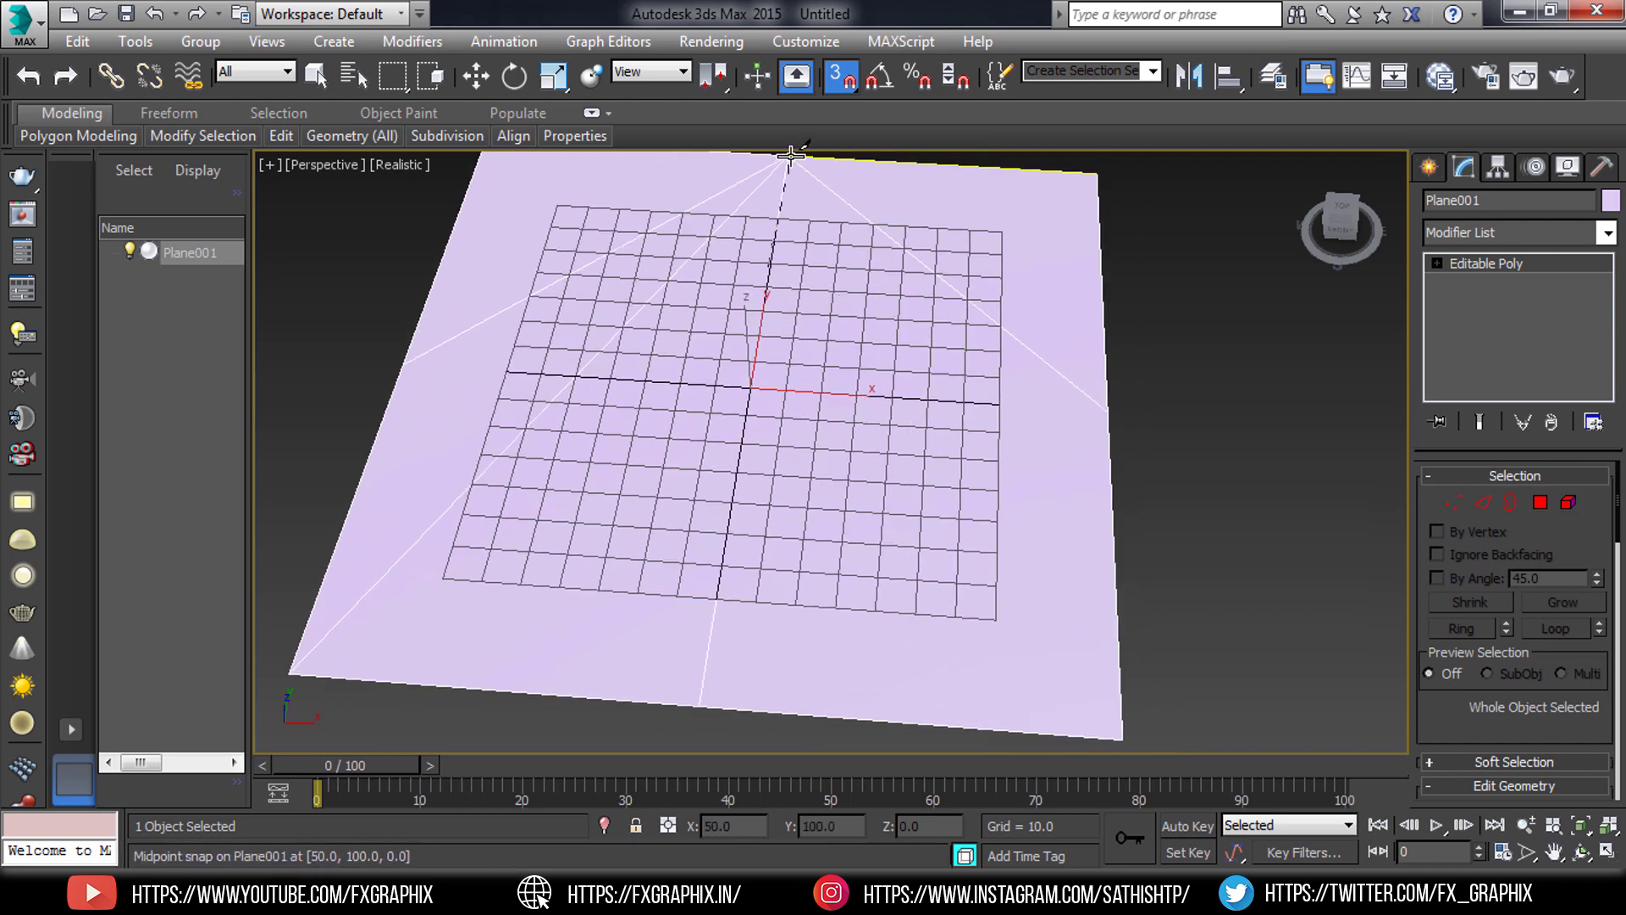
left_click(1122, 737)
right_click(1122, 737)
left_click(790, 154)
left_click(909, 721)
left_click(795, 150)
left_click(493, 688)
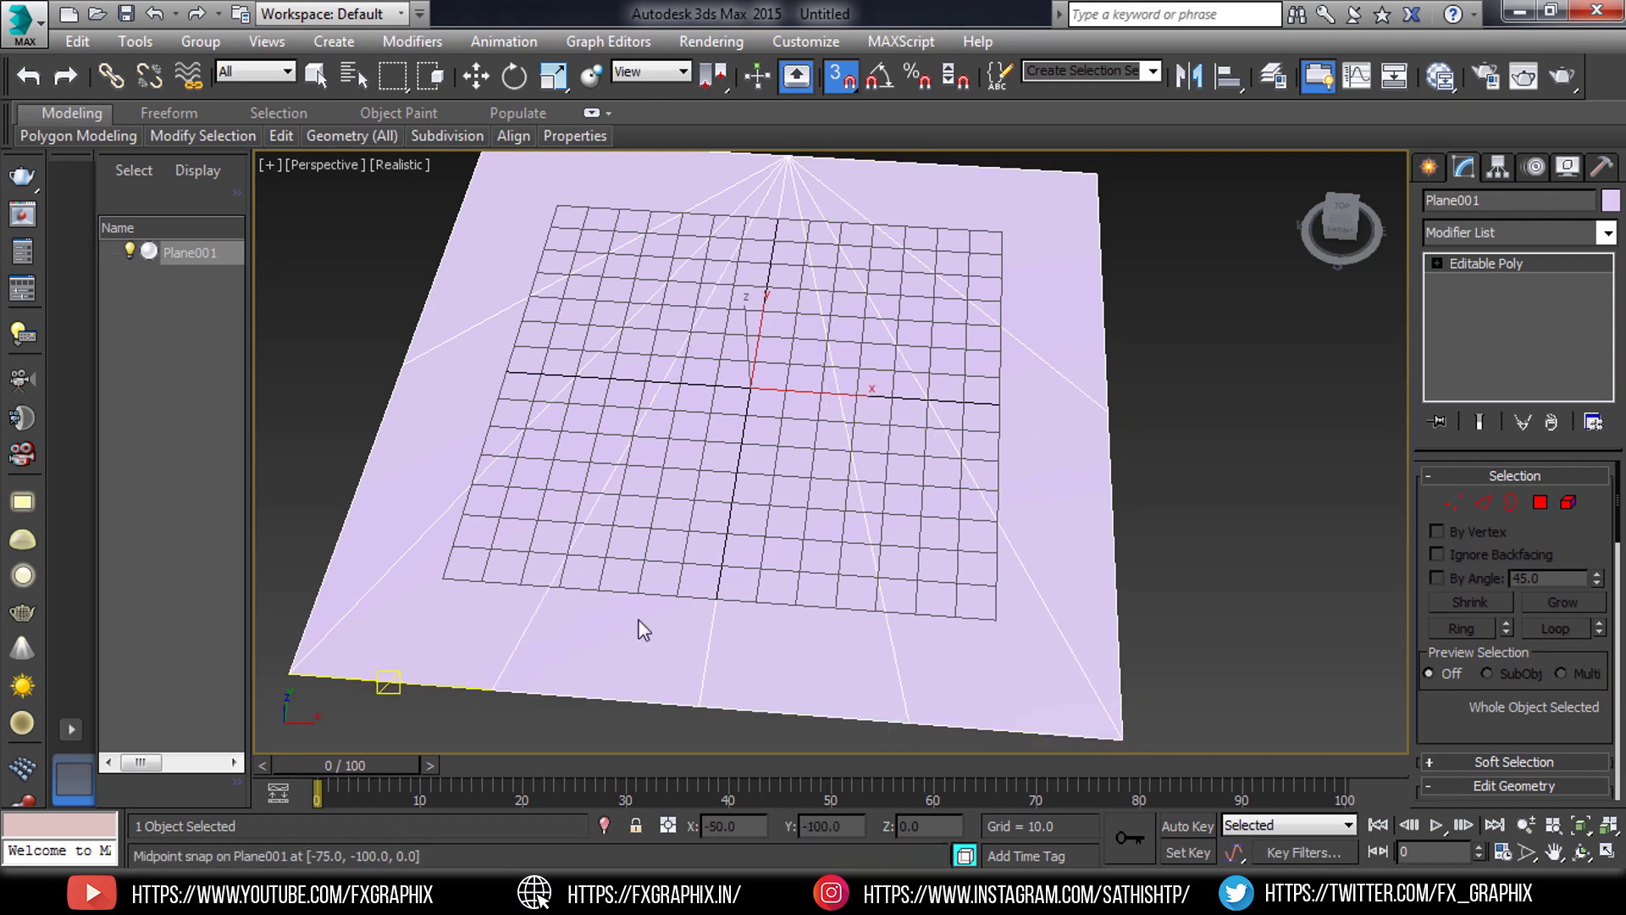
- Switch to vertex editing and remove the stray vertex on the plane's centre line
key("w")
scroll(701, 477, "down", 5)
mouse_move(759, 450)
middle_mouse_down("alt")
mouse_move(849, 366)
mouse_move(765, 450)
mouse_move(772, 466)
middle_mouse_up("alt")
scroll(765, 449, "up", 2)
middle_click_drag(773, 467, 864, 517)
left_click(1454, 503)
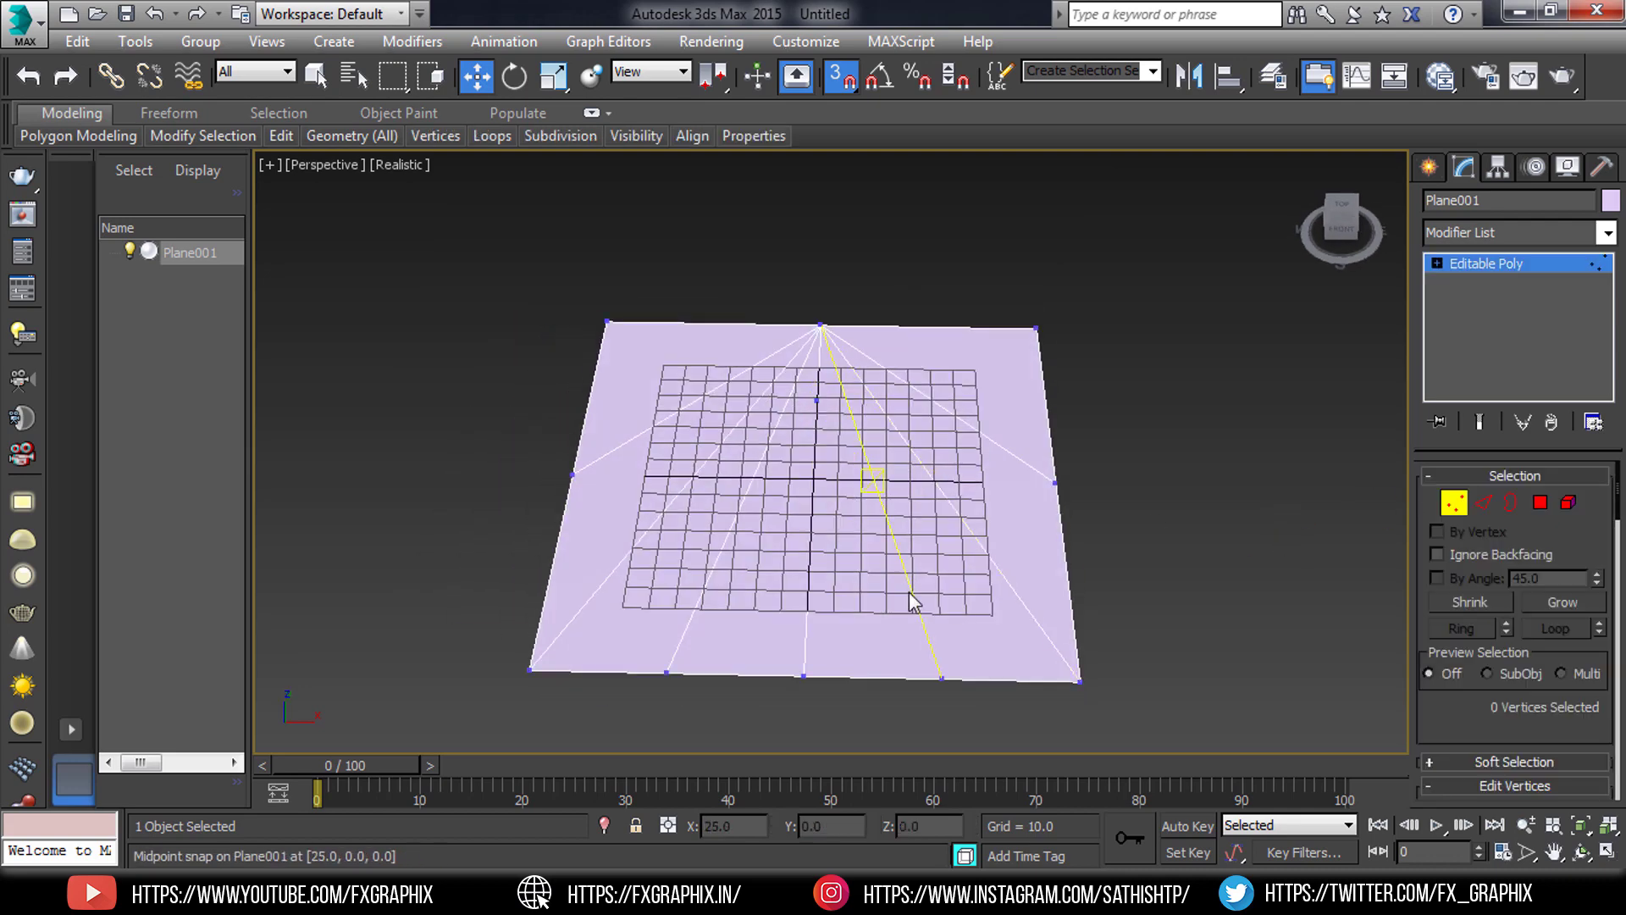
left_click(817, 400)
left_click(833, 418)
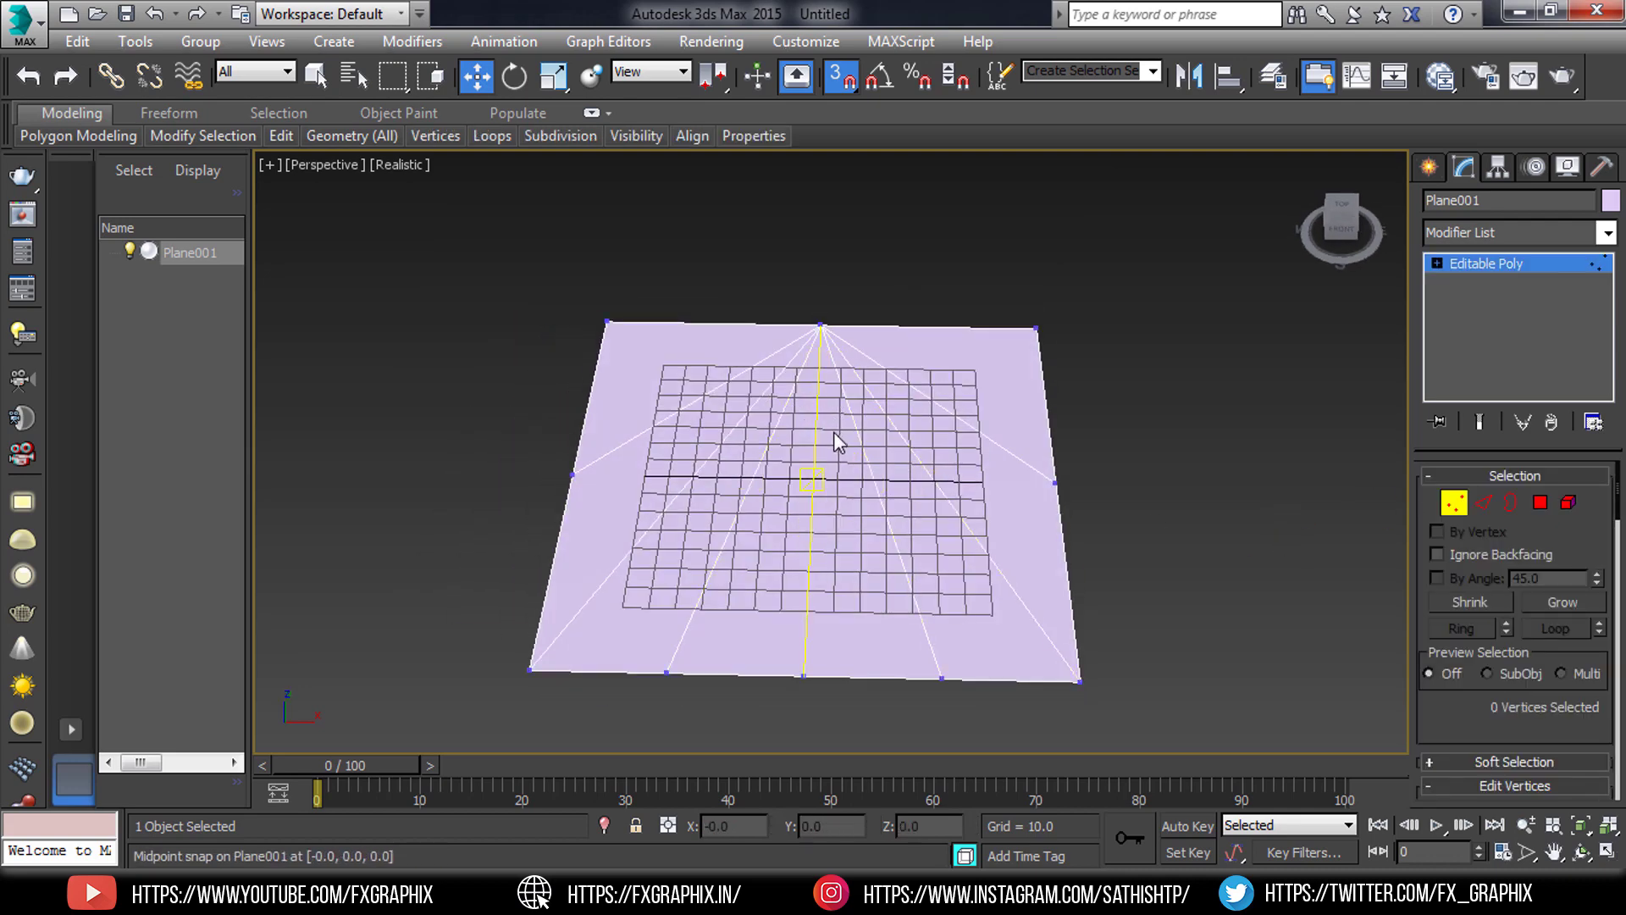
- Select the front edge's middle vertex, turn off snapping, and set the vertex's Z position to -50
left_click_drag(841, 683, 795, 658)
key("s")
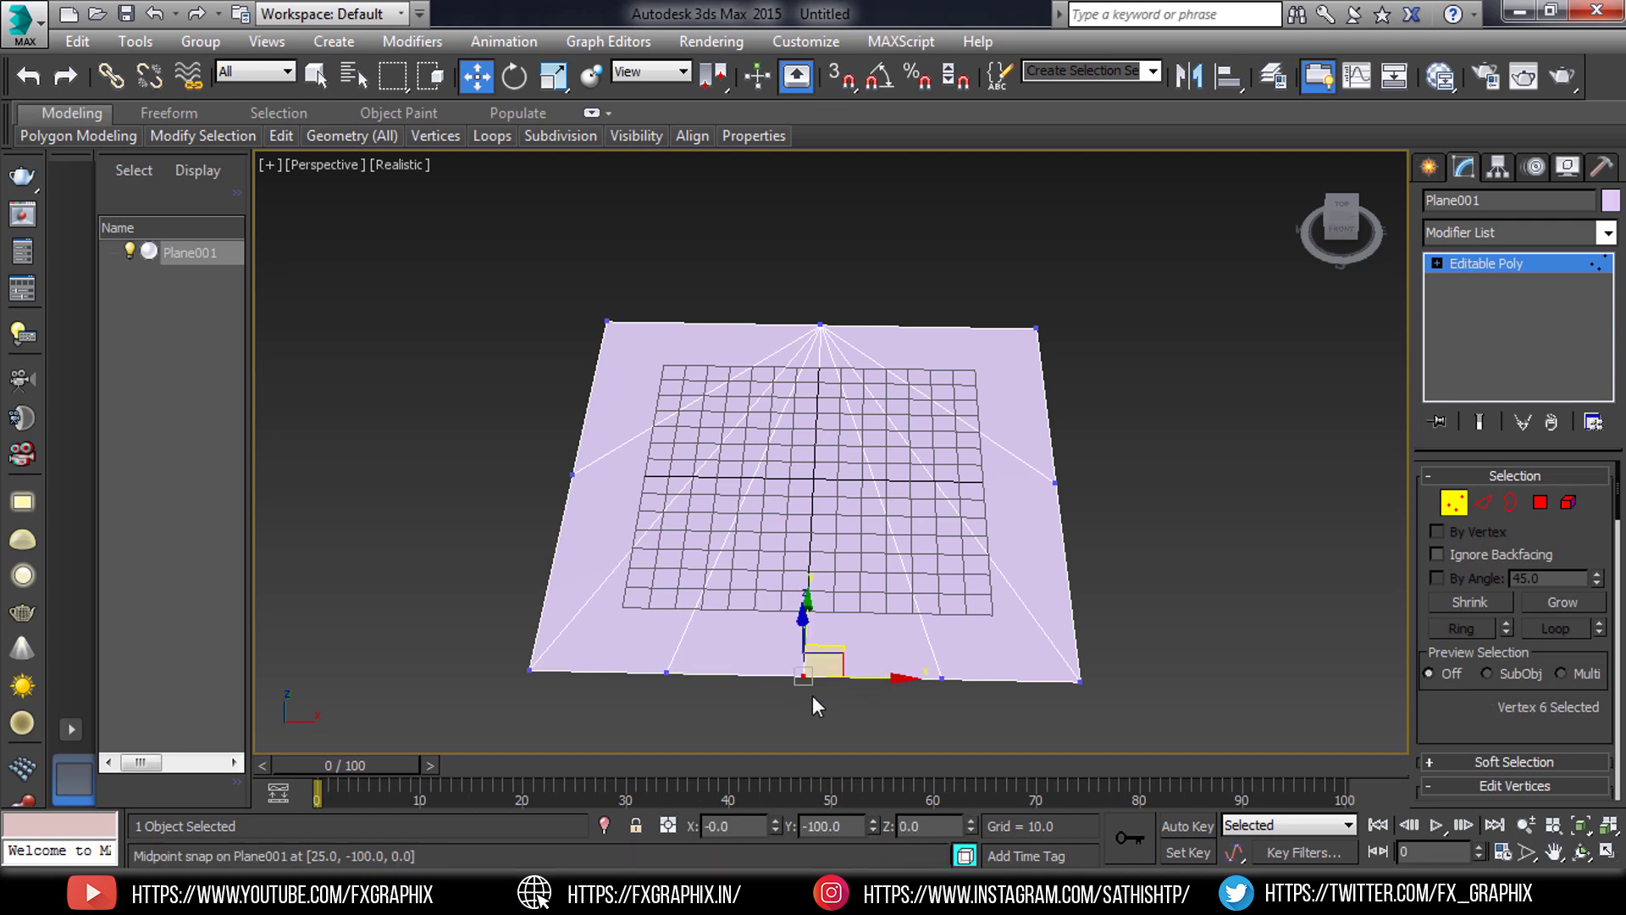
key("alt+w")
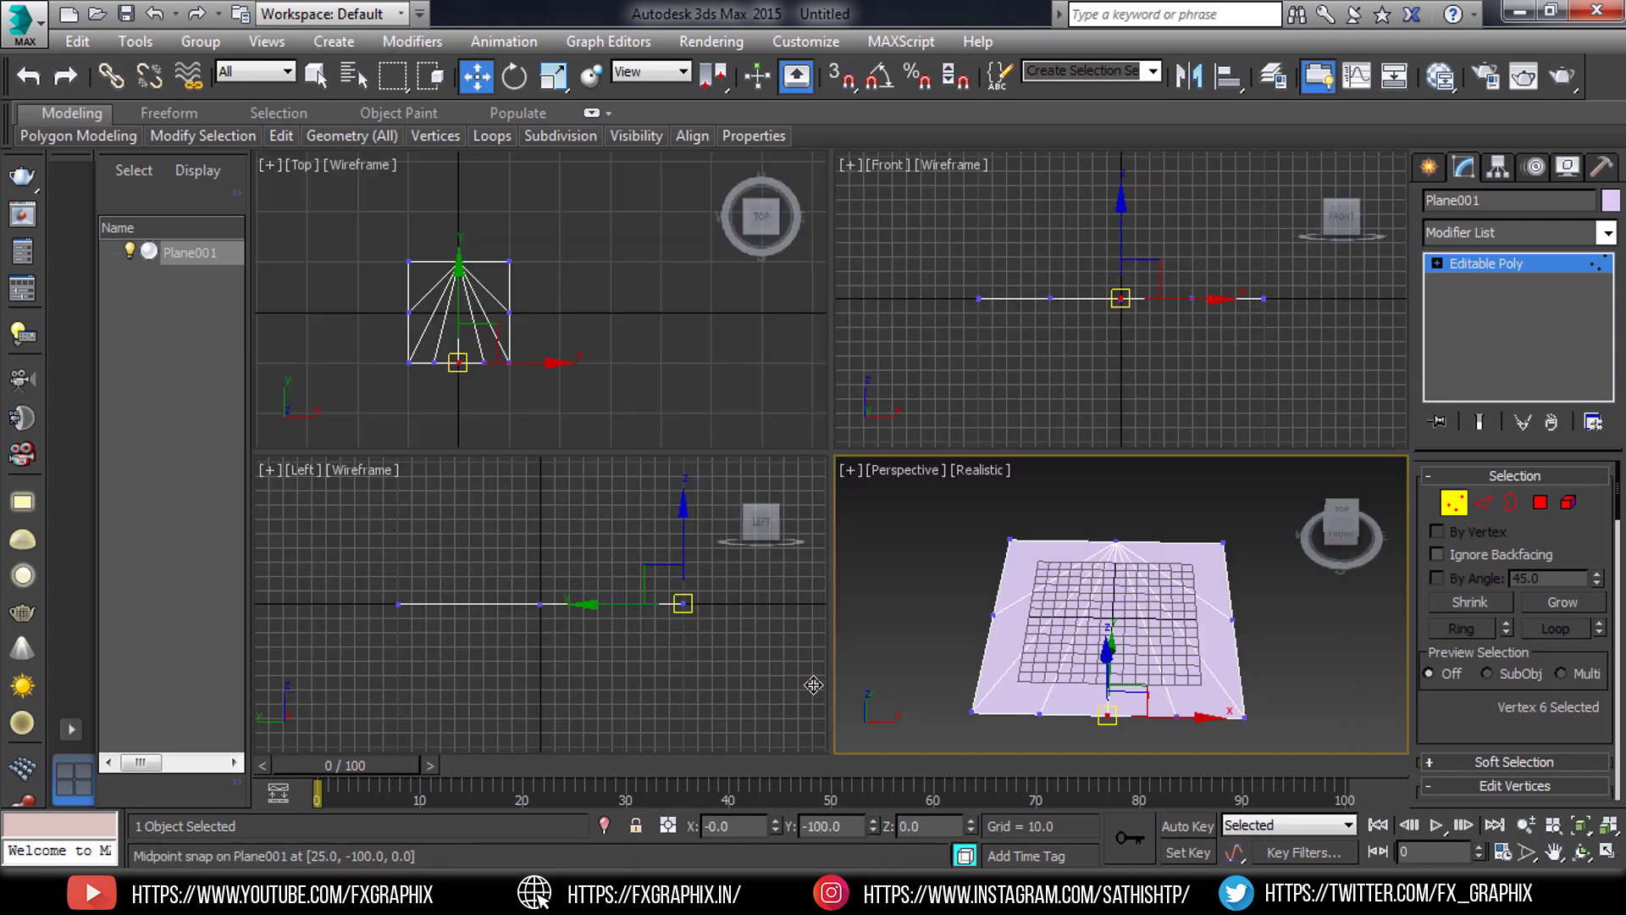
right_click(1191, 311)
key("alt+w")
middle_click_drag(913, 441, 1018, 384)
scroll(910, 445, "up", 2)
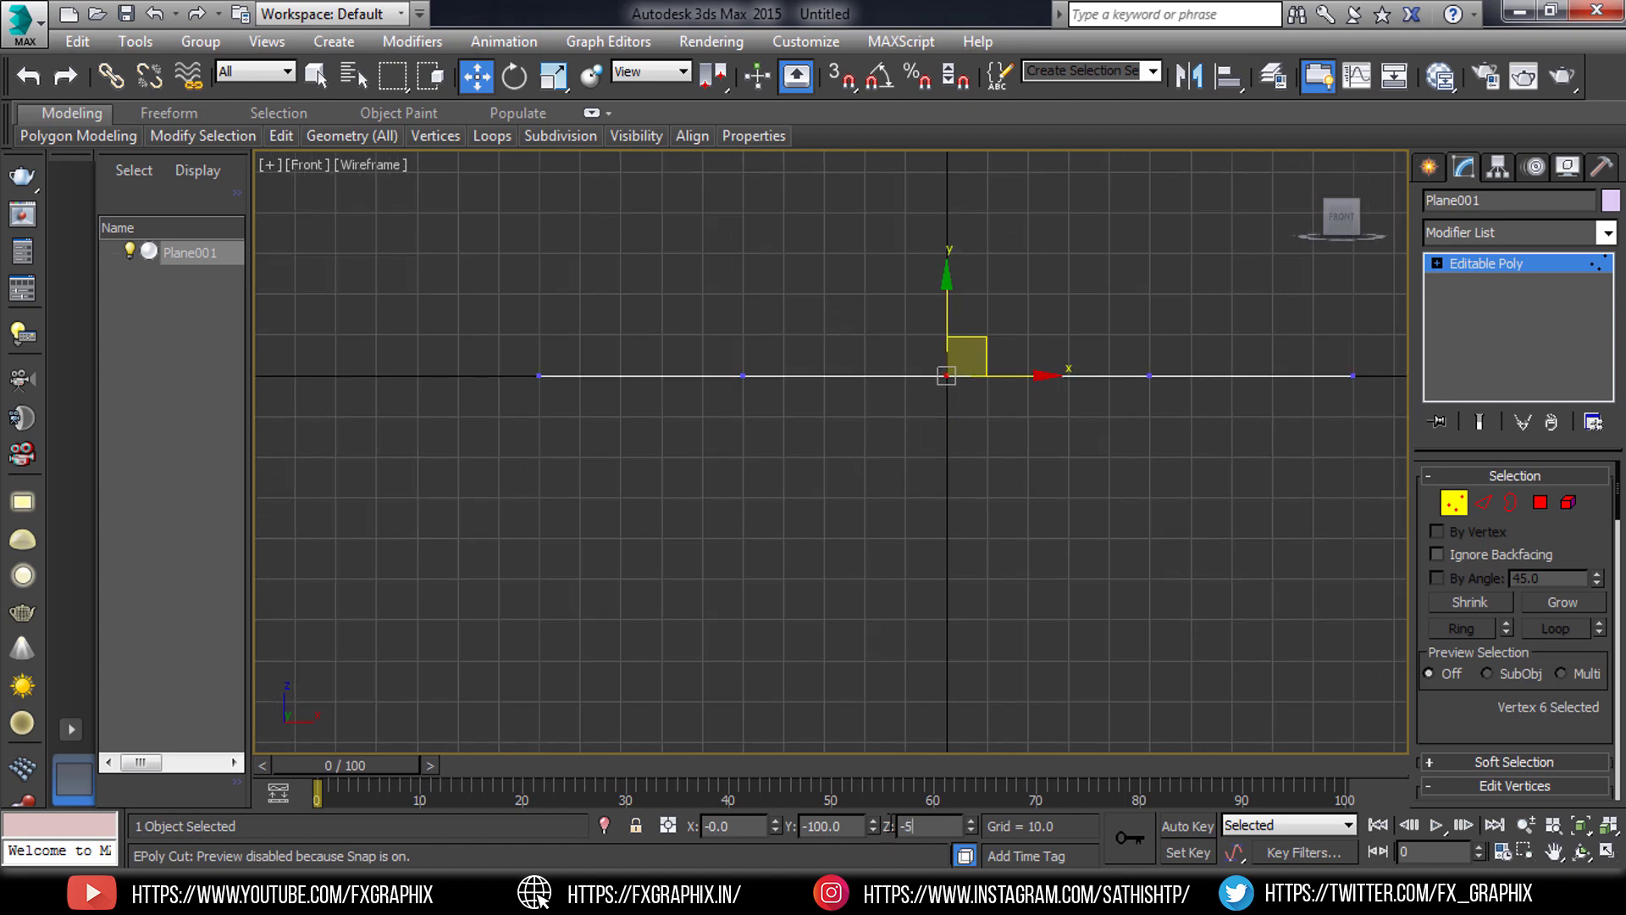
key("Return")
- Select the two front-edge vertices flanking the lowered one and scale them horizontally in close to the centre line
left_click_drag(737, 295, 781, 405)
left_click_drag(1045, 337, 1174, 401, "ctrl")
key("alt+w")
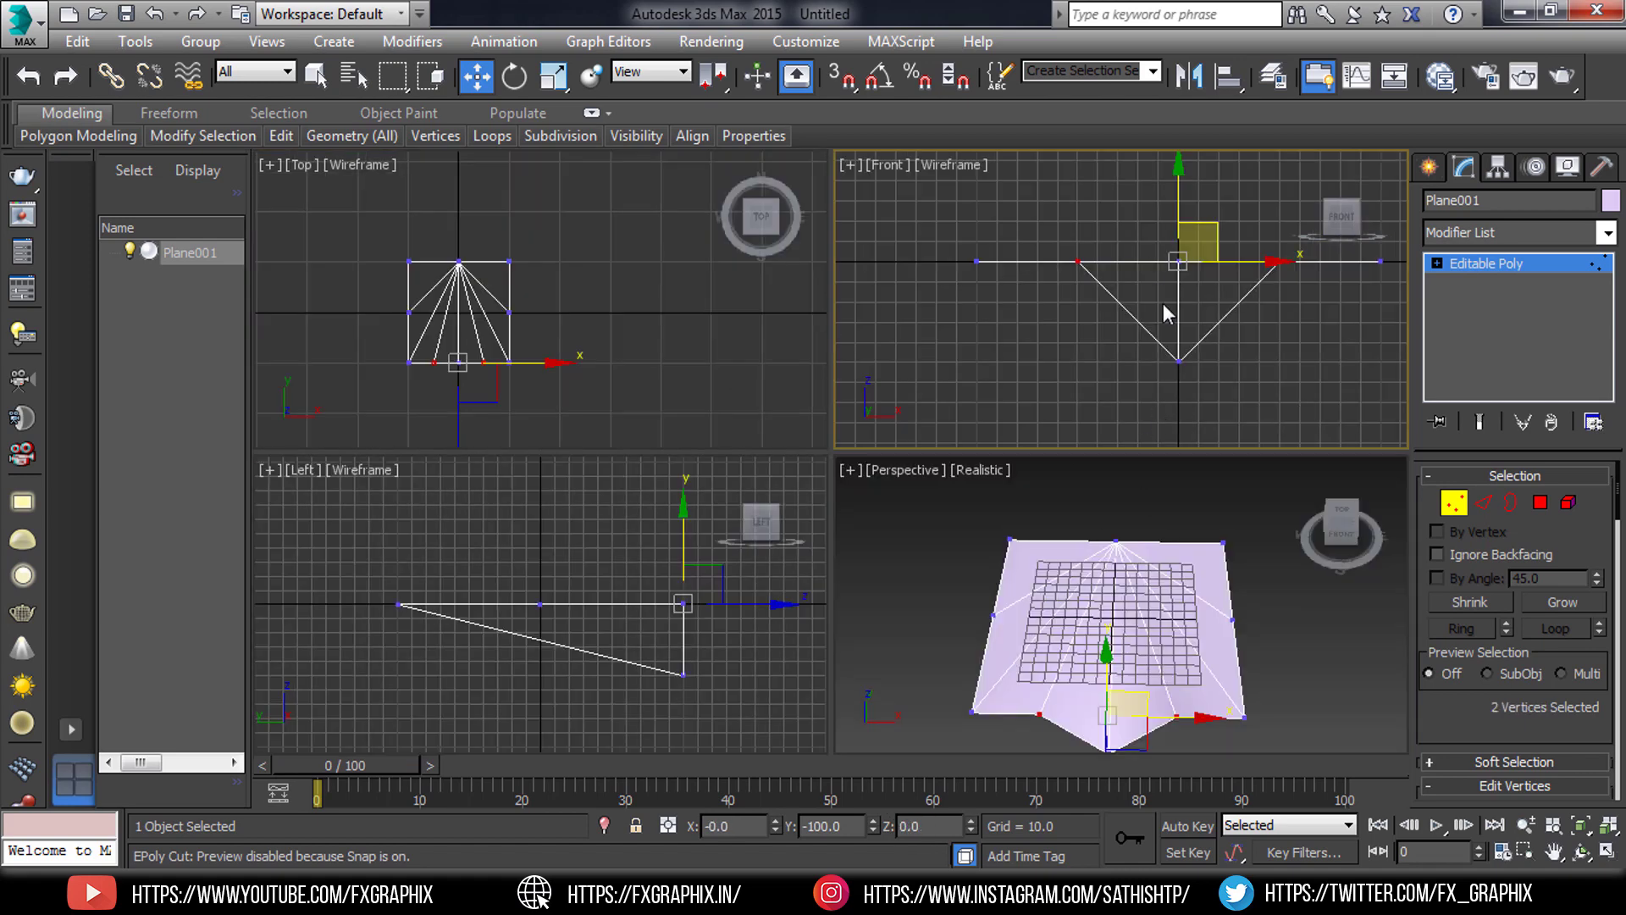
key("alt+w")
key("r")
left_click_drag(1050, 376, 179, 476)
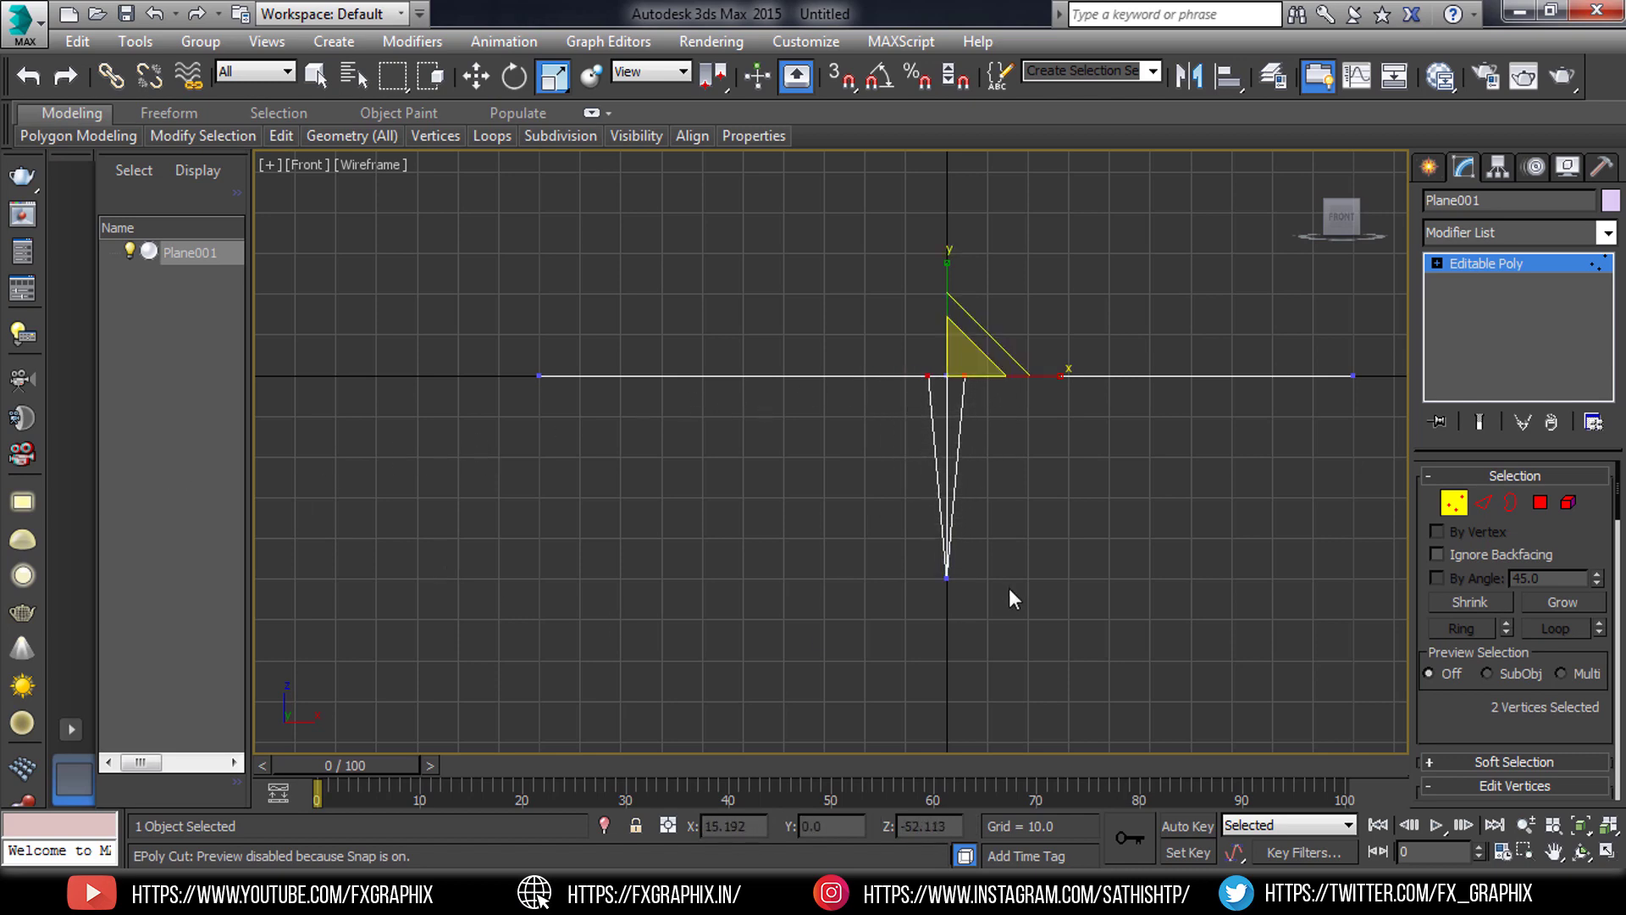
- Select the midpoint vertices of both side edges and scale them along X in close to the centre line
key("alt+w")
key("alt+w")
left_click_drag(537, 429, 1099, 509)
left_click_drag(911, 481, 335, 500)
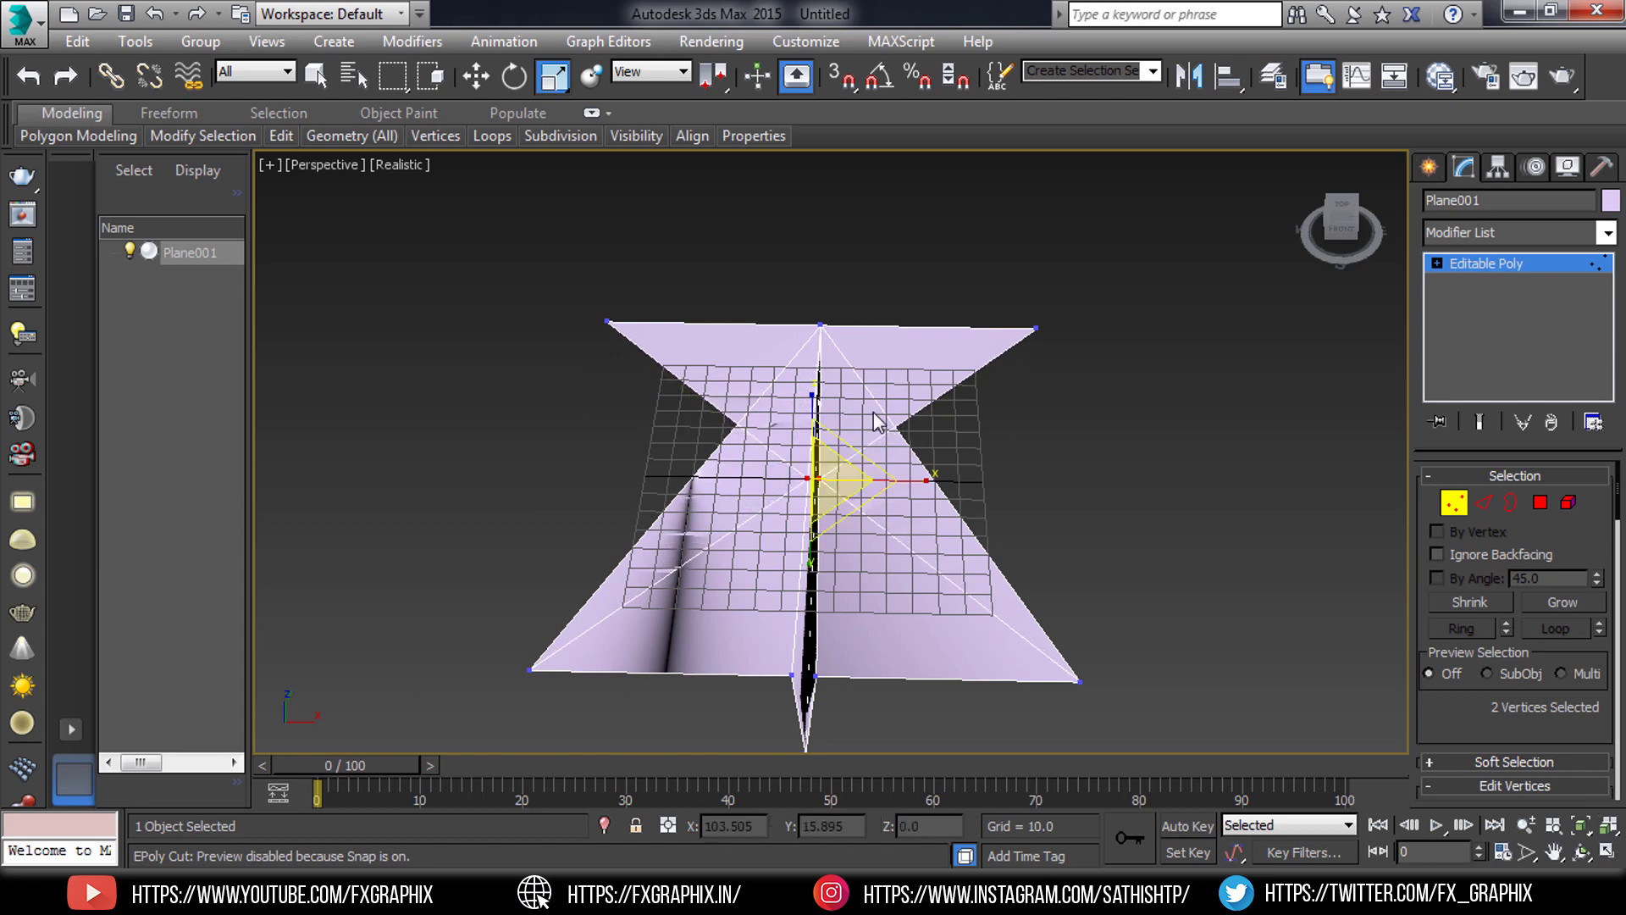
- Raise the two pulled-in side vertices by about 0.5 units in the Front view
key("alt+w")
key("alt+w")
scroll(640, 432, "up", 10)
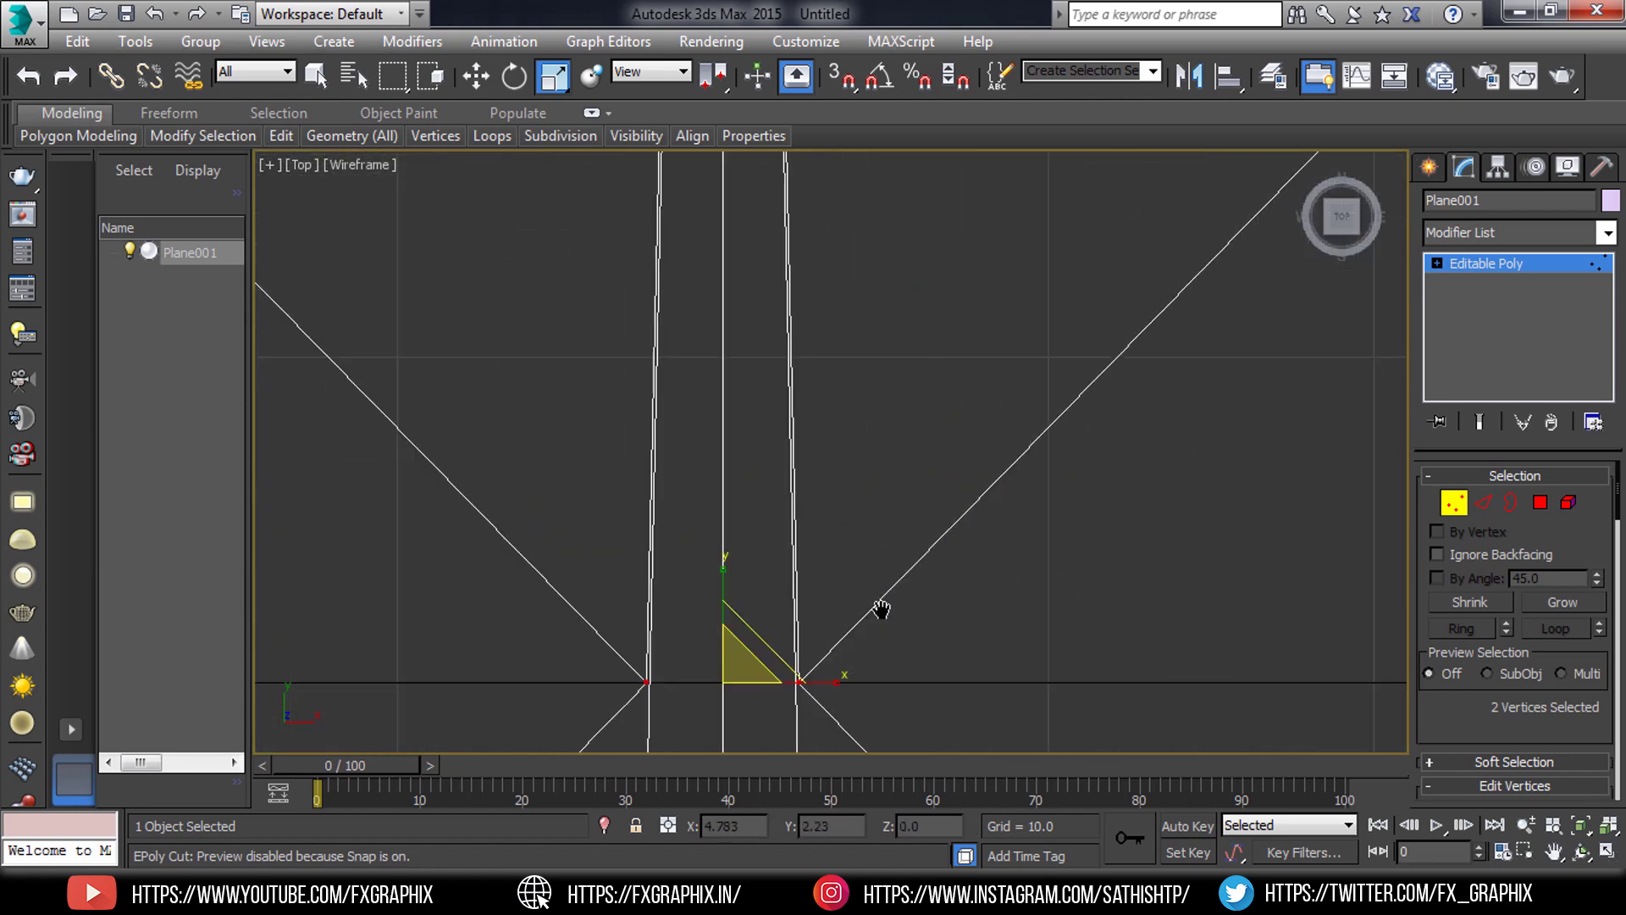
scroll(847, 592, "down", 8)
key("w")
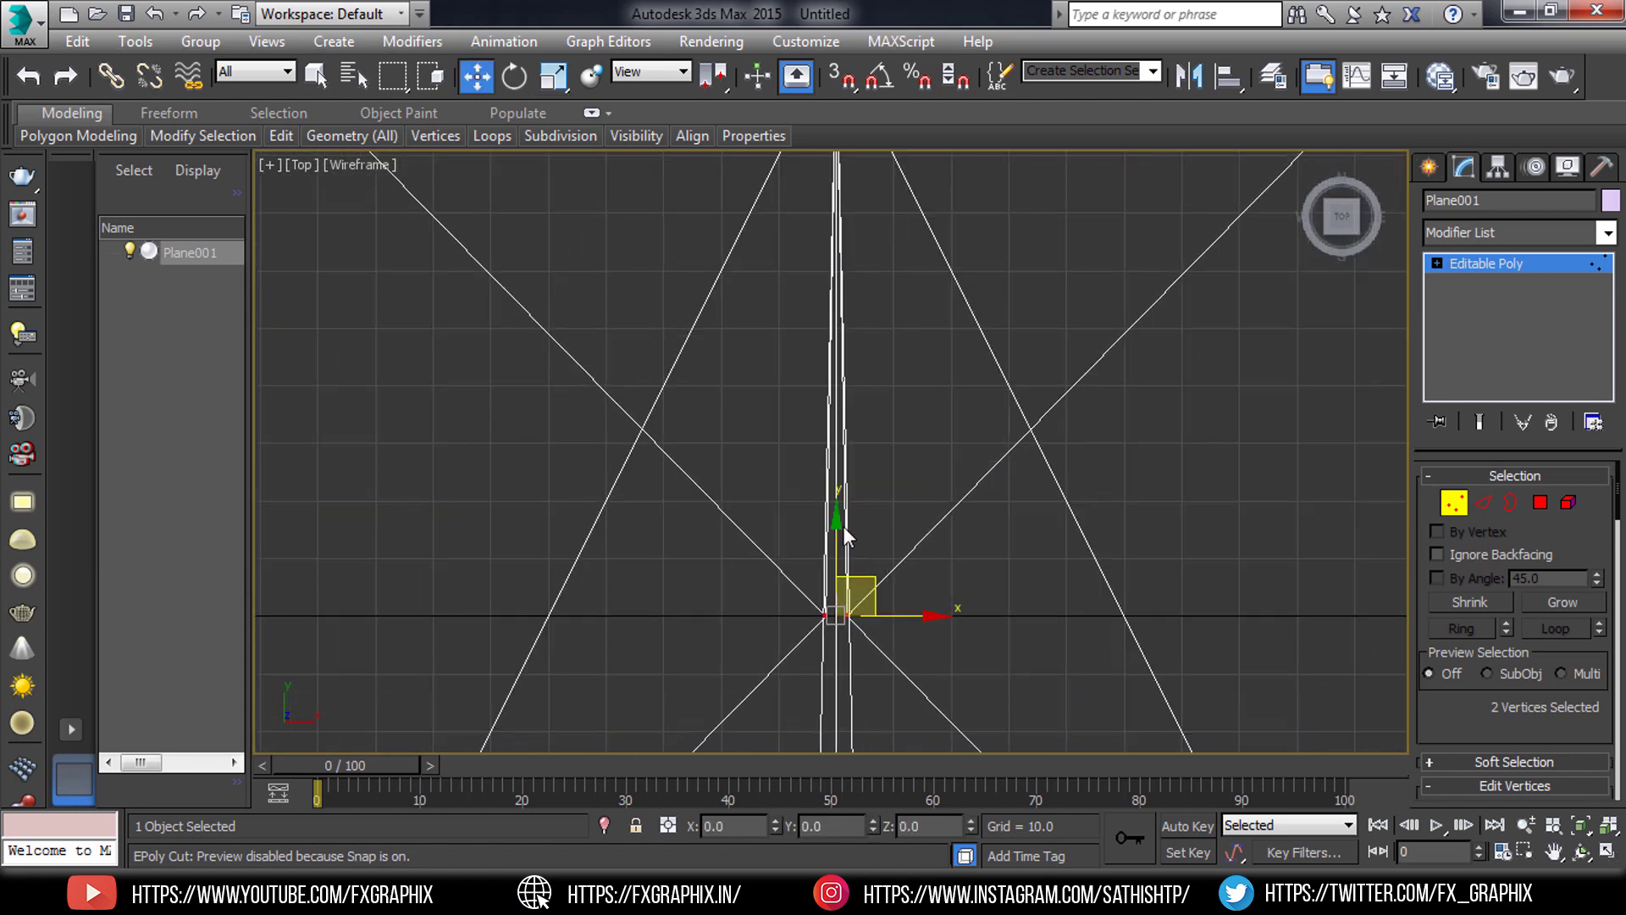
key("alt+w")
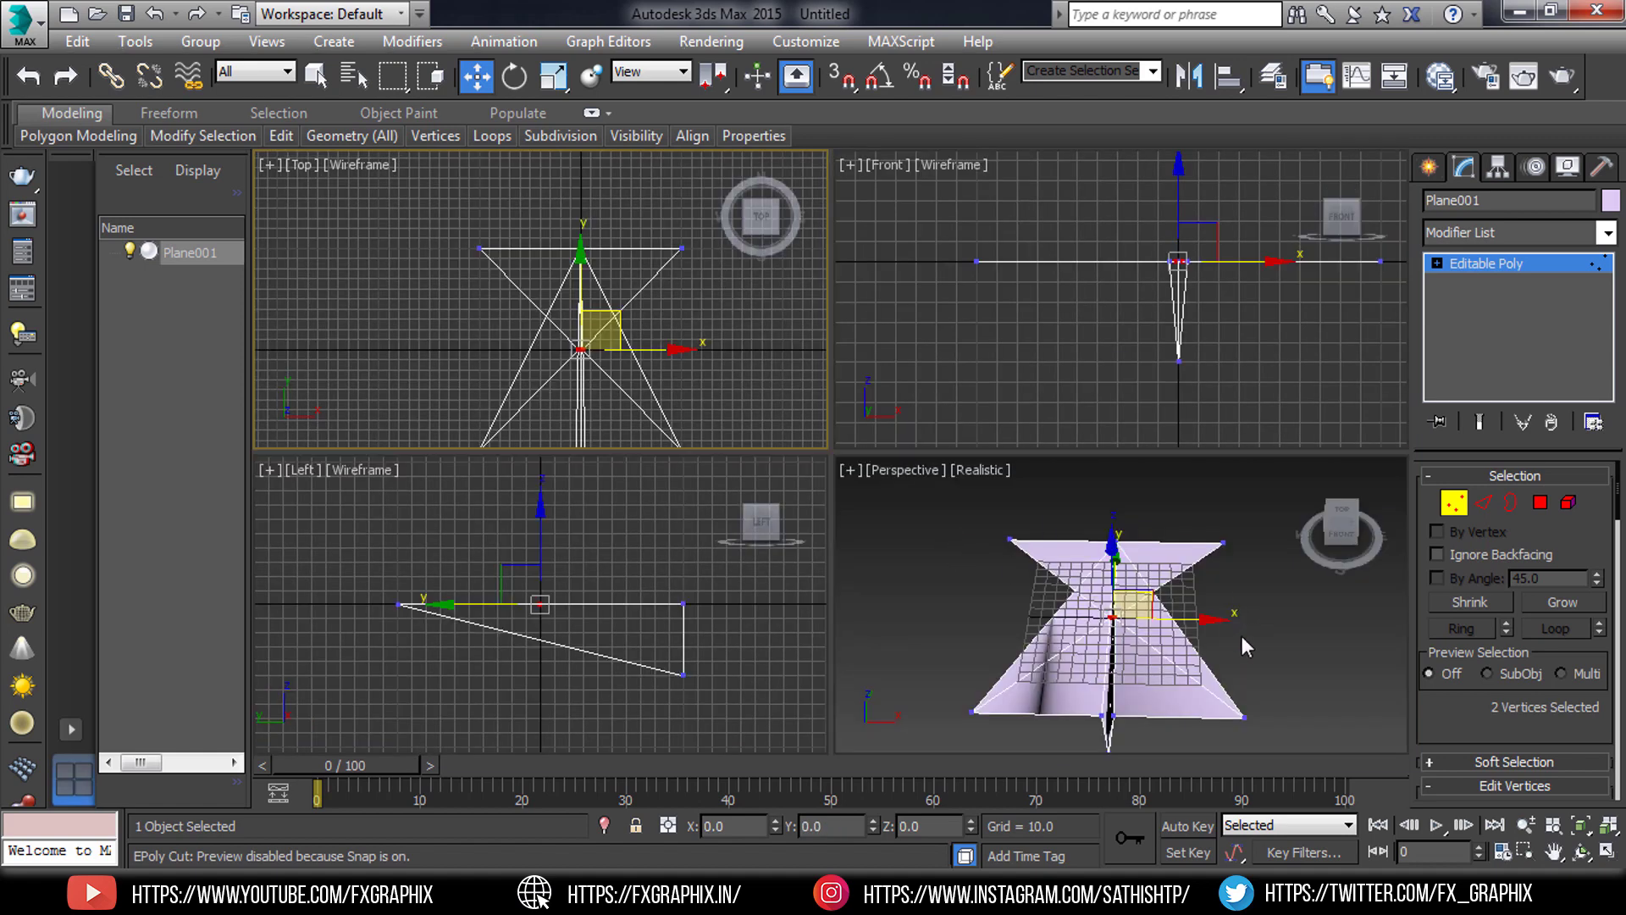
right_click(1154, 262)
scroll(1154, 262, "up", 8)
left_click_drag(1123, 265, 1124, 254)
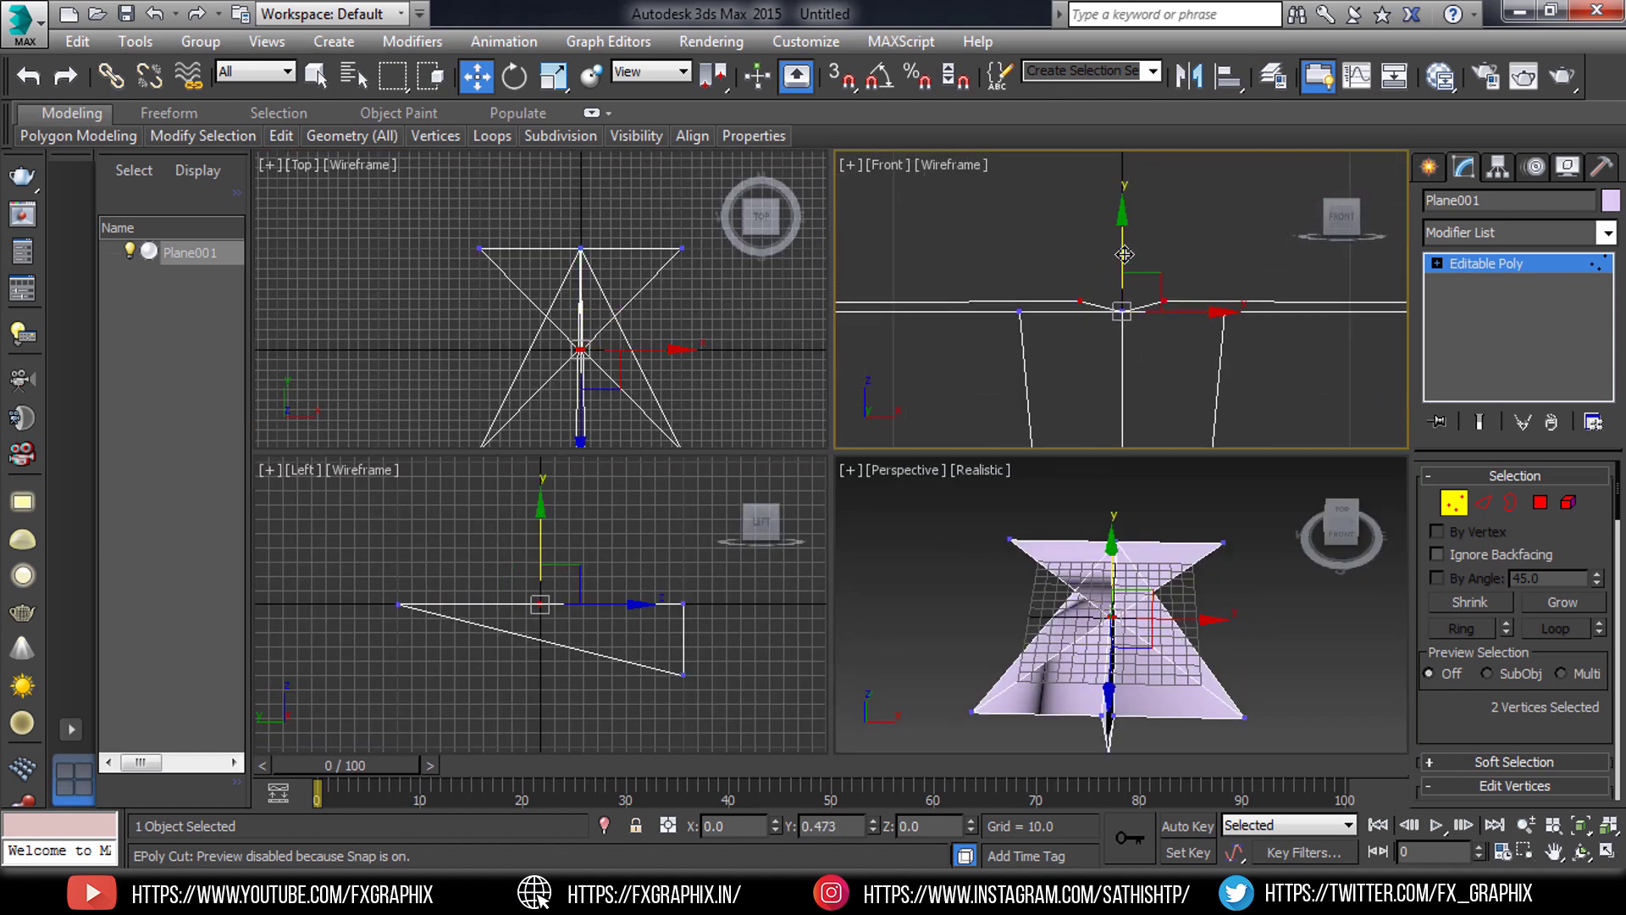
- Select both back corner vertices and move them forward to just behind the plane's centre, at about Y 2
left_click_drag(947, 505, 1071, 561)
left_click_drag(1260, 511, 1200, 584, "ctrl")
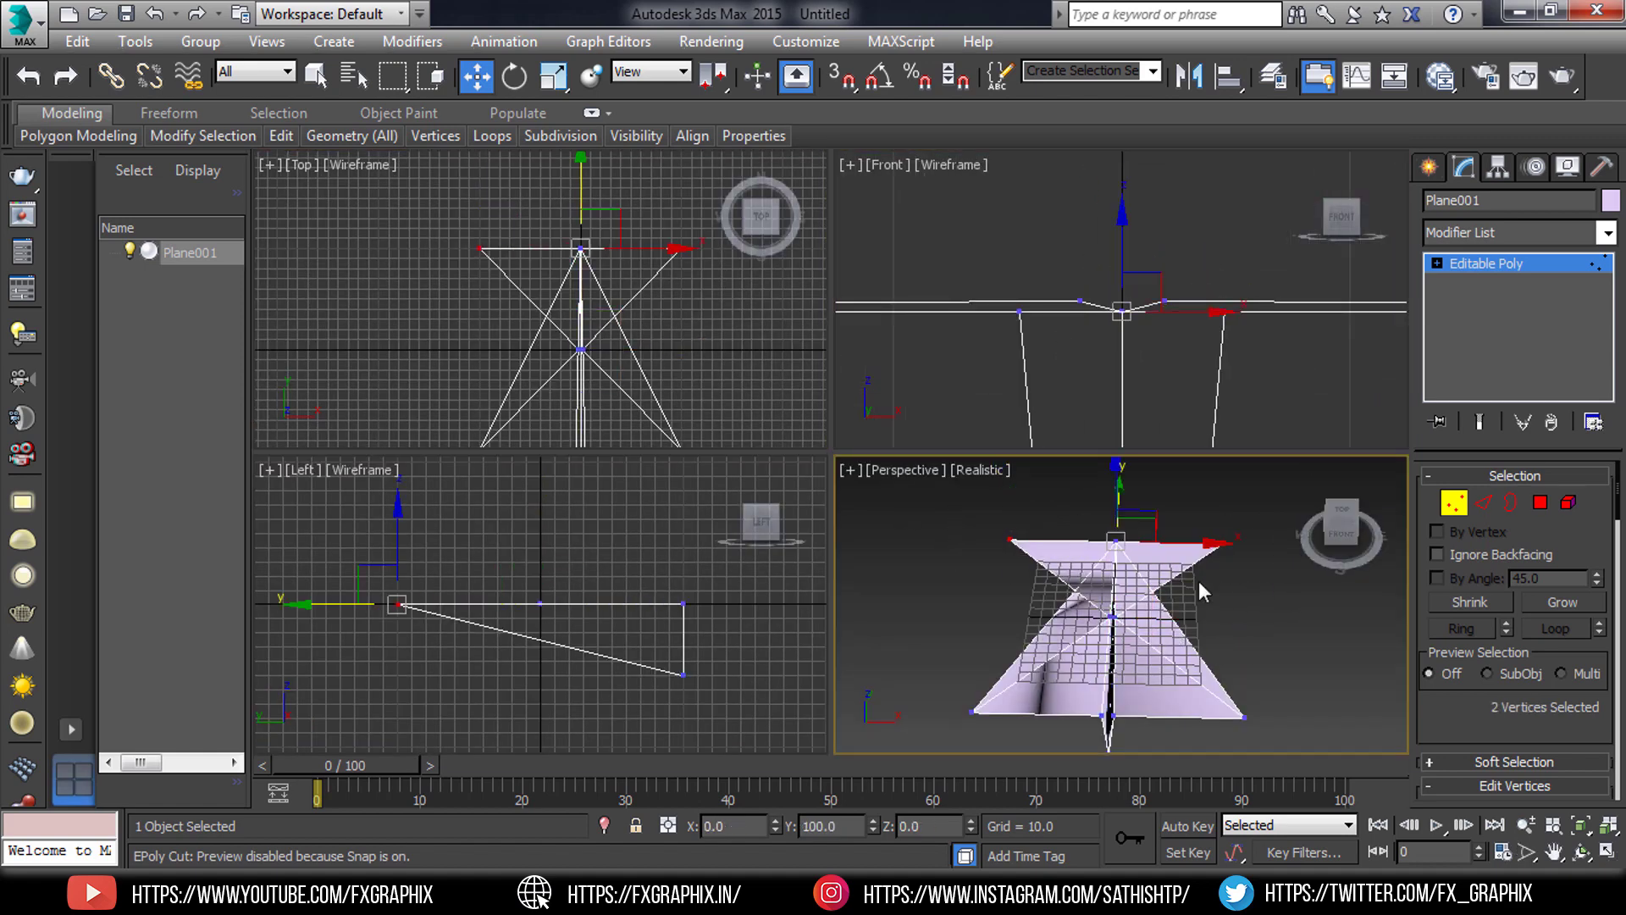
right_click(516, 304)
key("alt+w")
left_click_drag(911, 255, 899, 454)
- Scale the two relocated corner vertices together along X so they meet on the centre line
key("r")
left_click_drag(1020, 551, 372, 593)
scroll(880, 573, "up", 10)
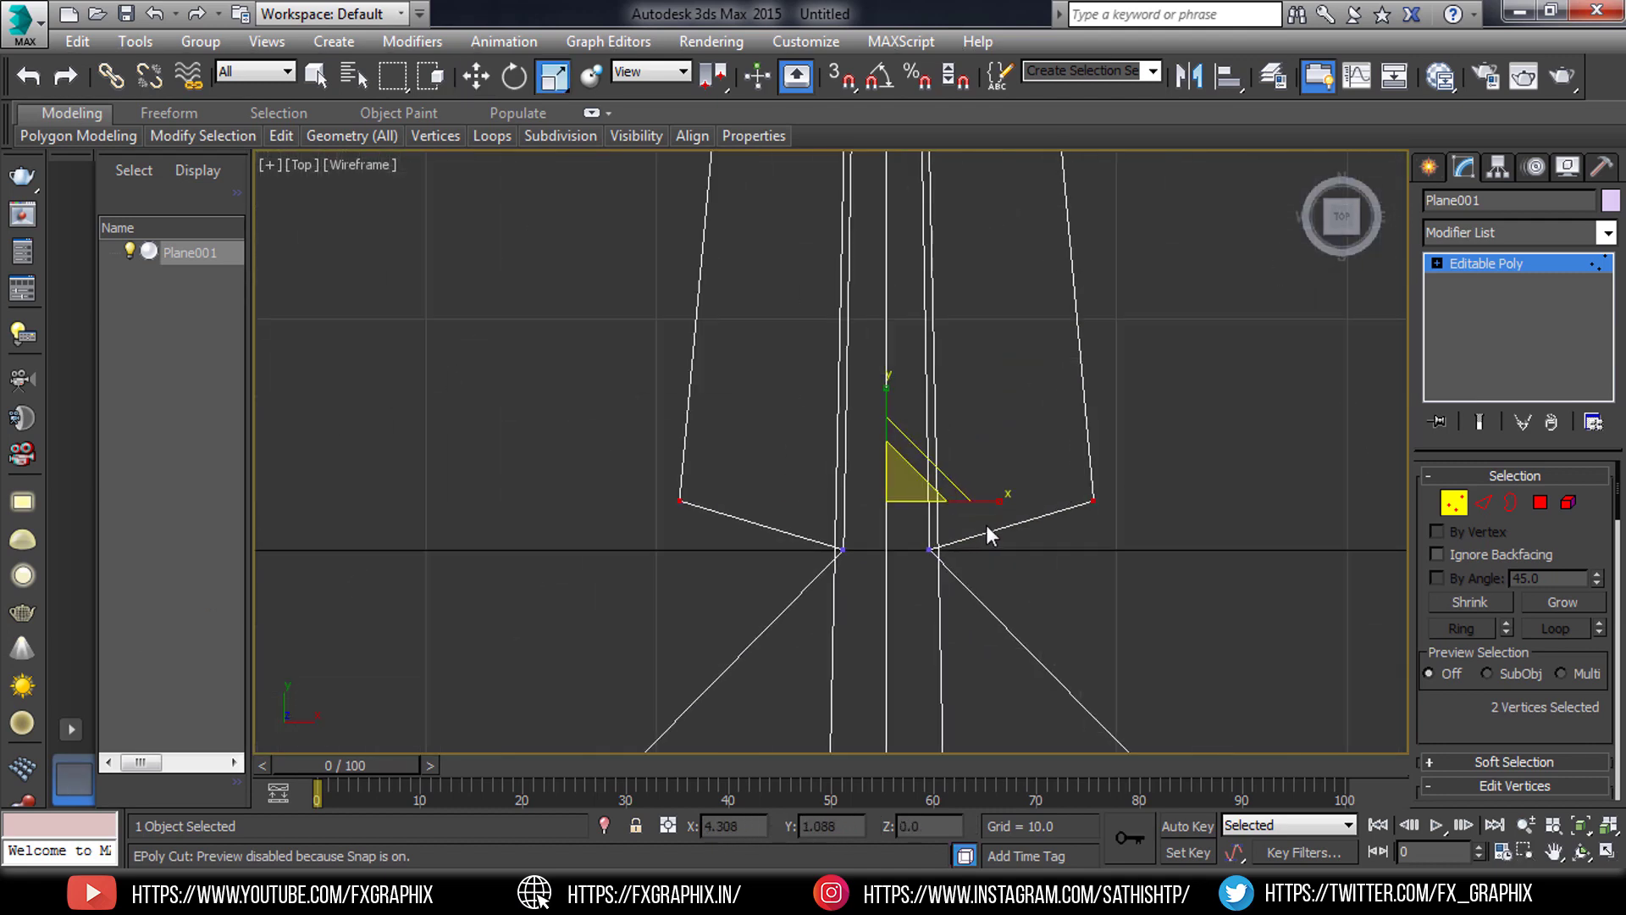
left_click_drag(986, 523, 508, 549)
left_click_drag(22, 572, 152, 744)
- Lower the two joined corner vertices into the central fold, to about Z -18.8
key("w")
key("alt+w")
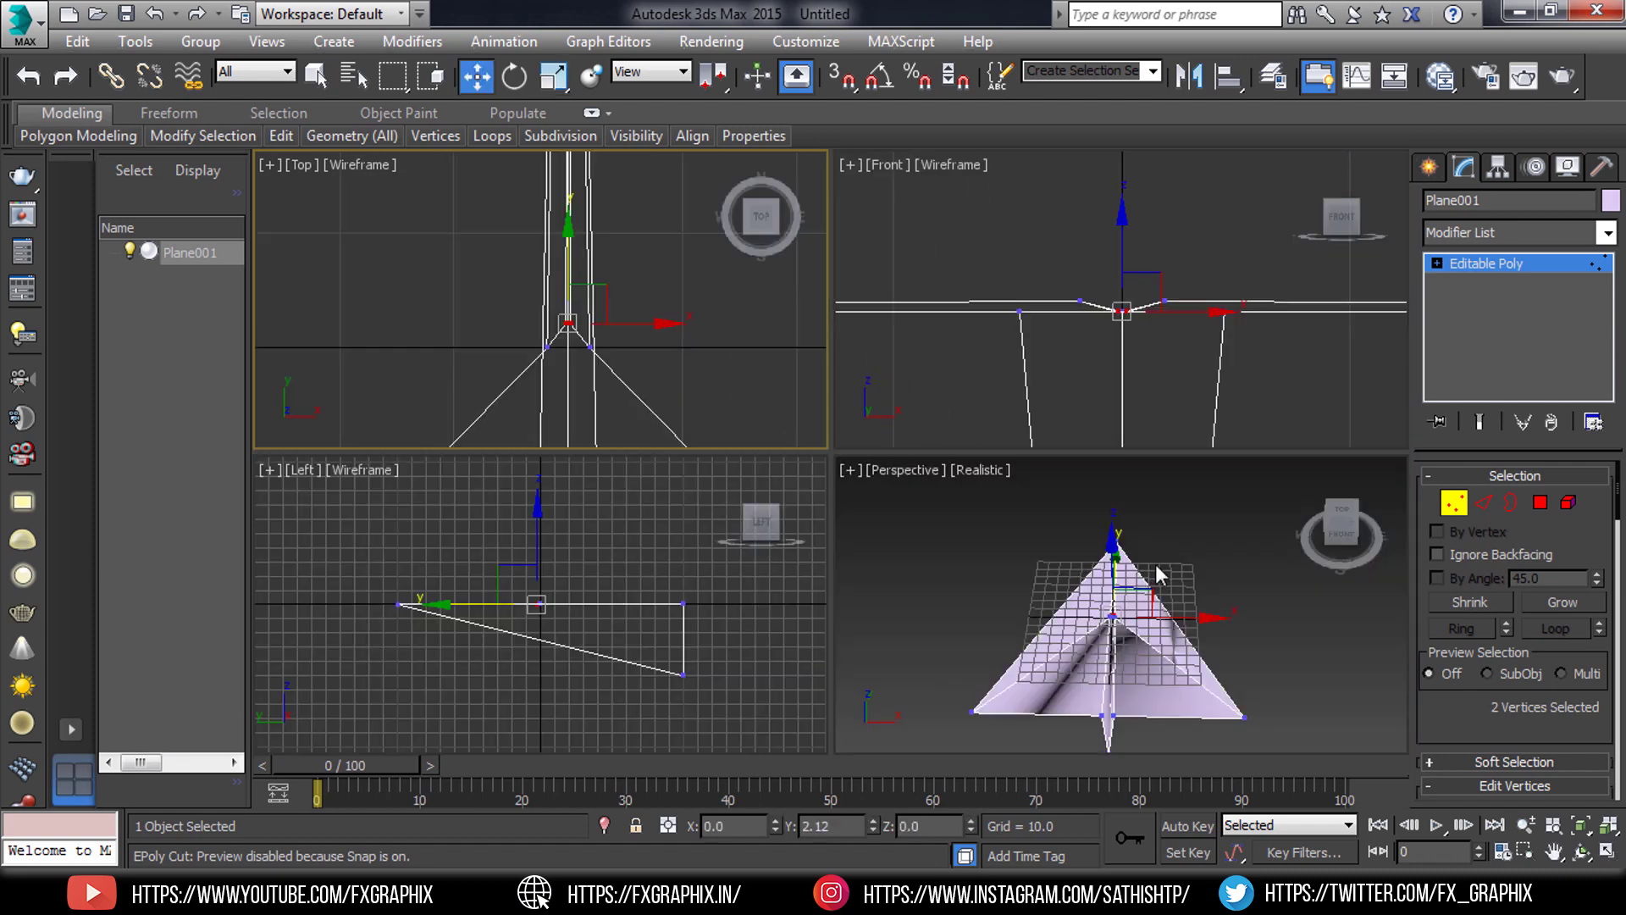
right_click(1175, 324)
key("alt+w")
left_click_drag(844, 483, 842, 750)
scroll(889, 635, "down", 8)
key("alt+w")
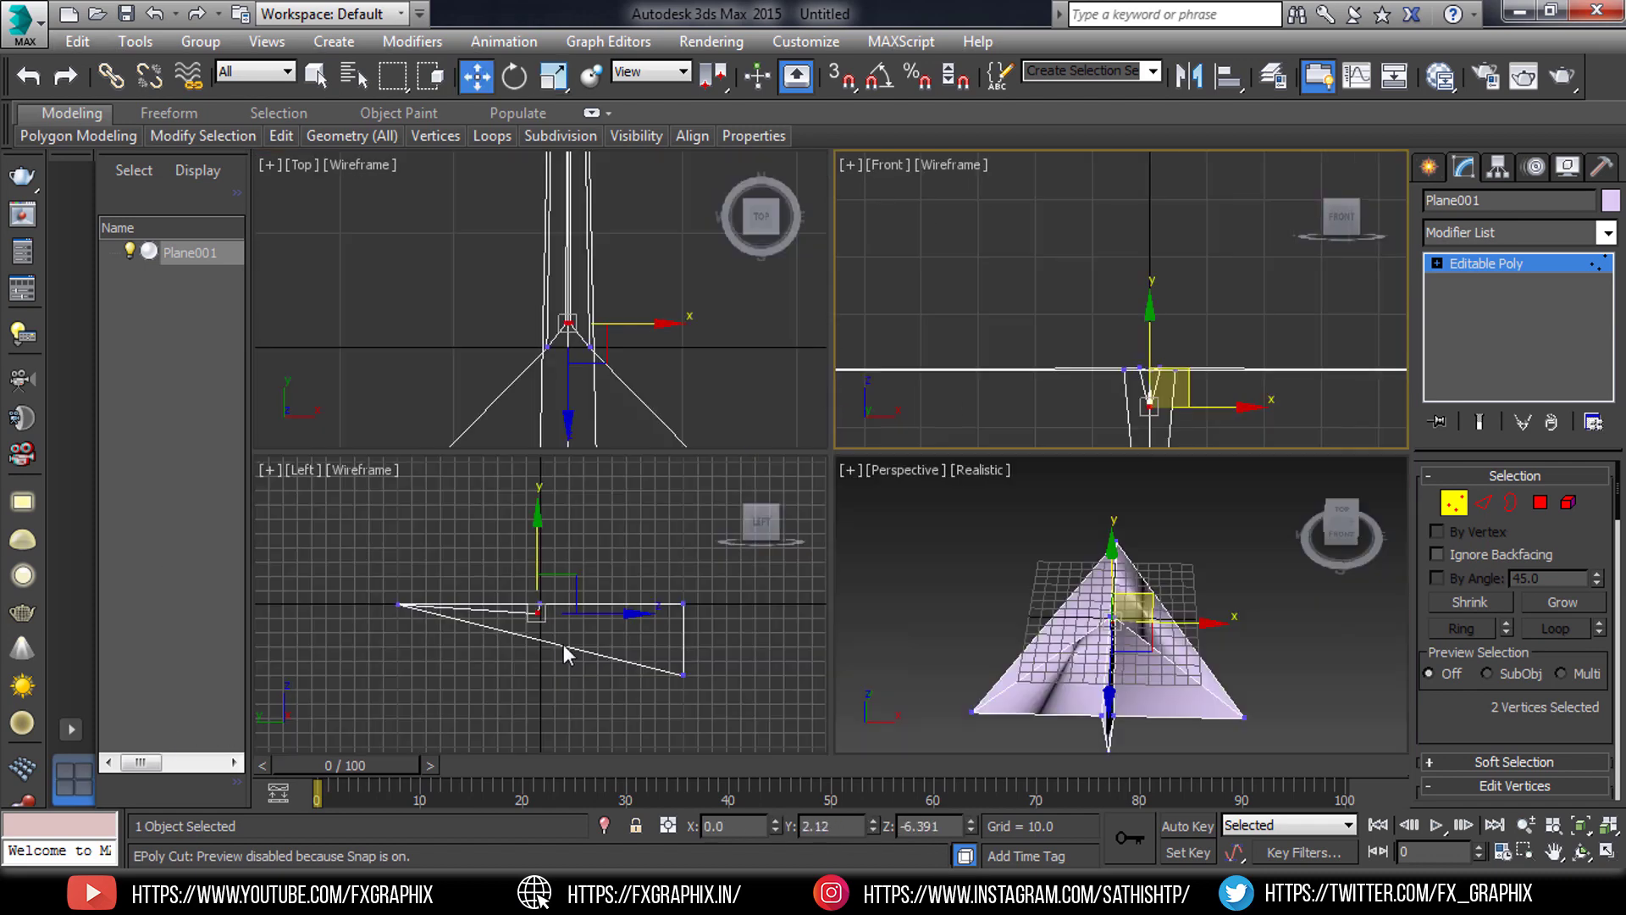
right_click(780, 656)
key("alt+w")
left_click_drag(825, 389, 827, 426)
- Examine the folded shape in the Front and Perspective views
key("alt+w")
right_click(949, 525)
key("alt+w")
key("alt+w")
right_click(1150, 380)
key("alt+w")
key("alt+w")
right_click(1224, 639)
key("alt+w")
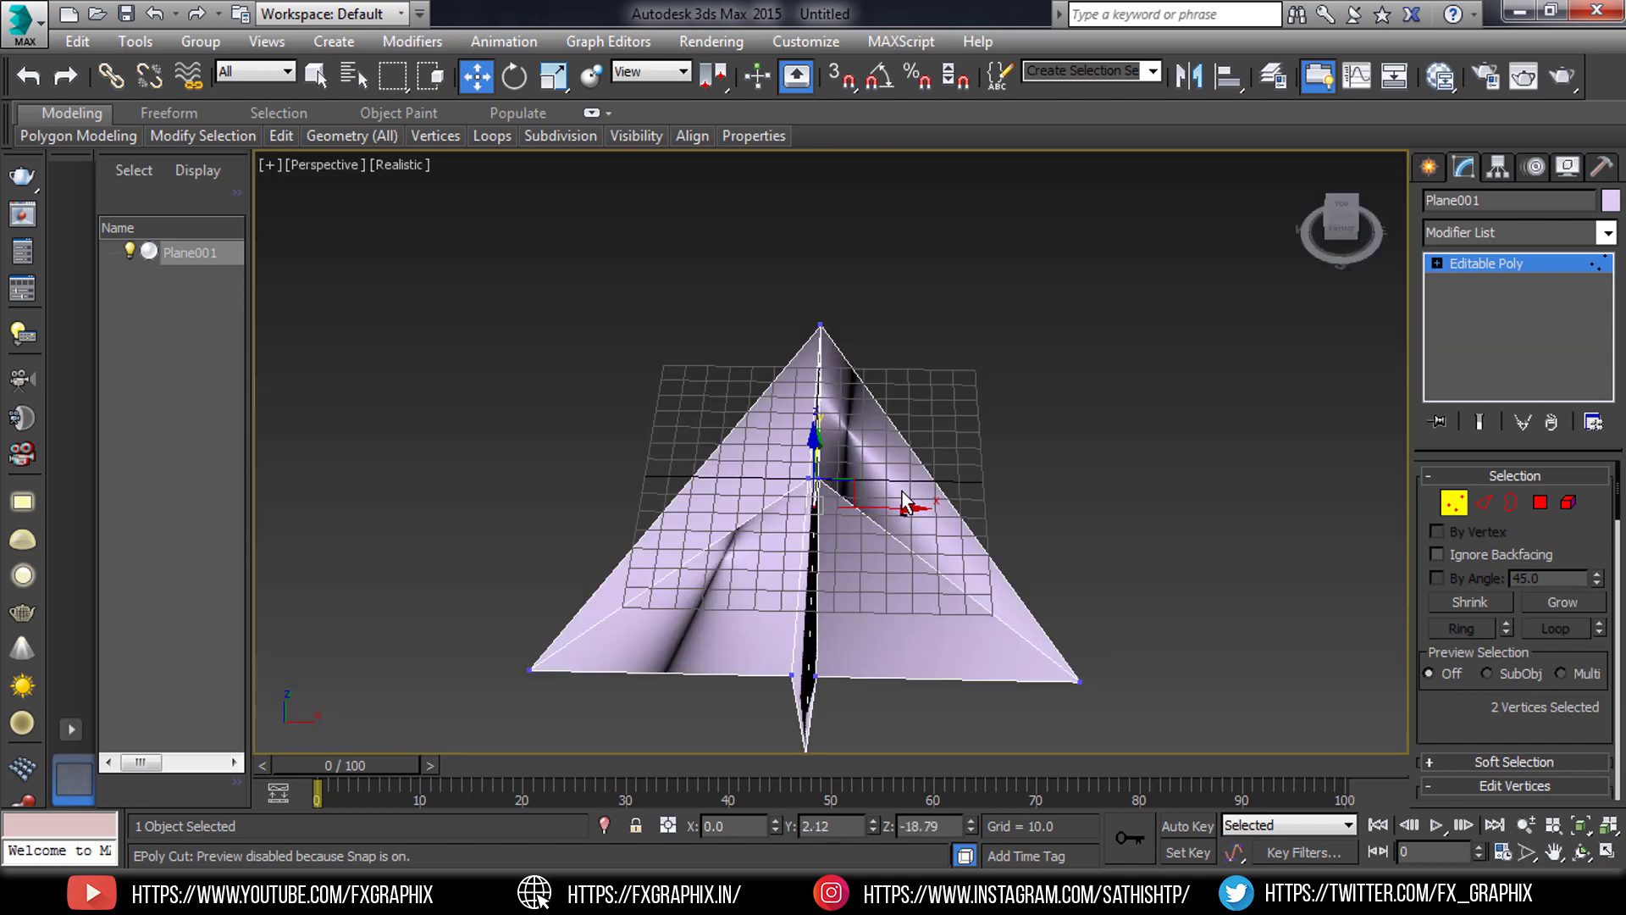
- Select the two outer wing-tip vertices at the back and raise them together to about Z 12.9
middle_click_drag(899, 500, 1020, 298, "alt")
scroll(1020, 298, "up", 5)
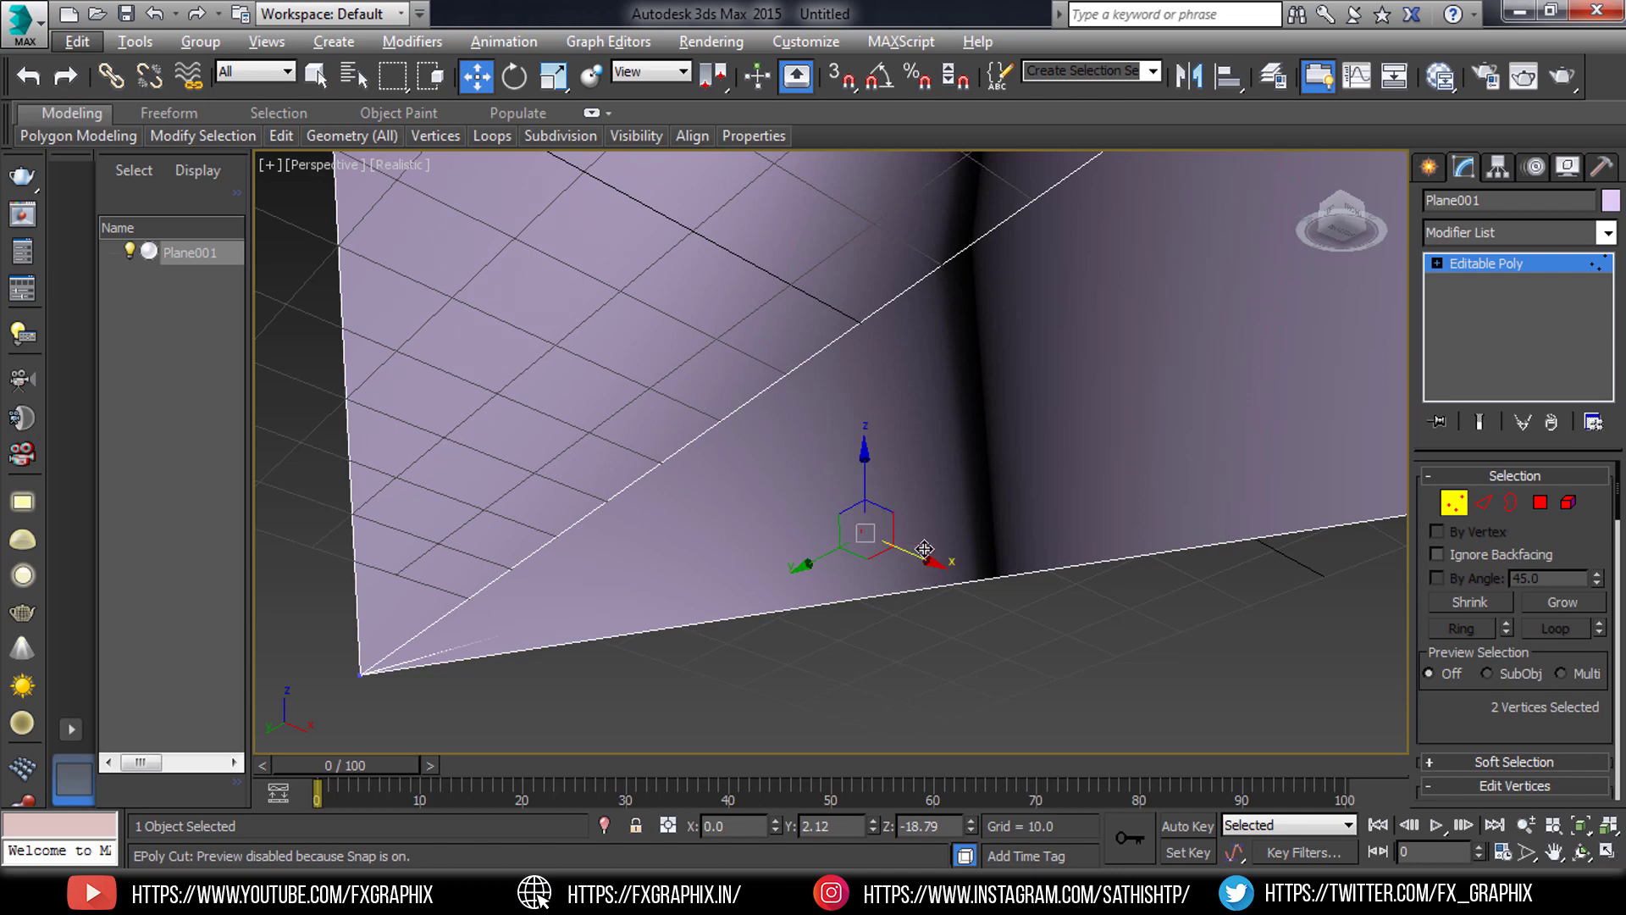
left_click(984, 546)
scroll(984, 546, "down", 6)
middle_click_drag(984, 546, 960, 704, "alt")
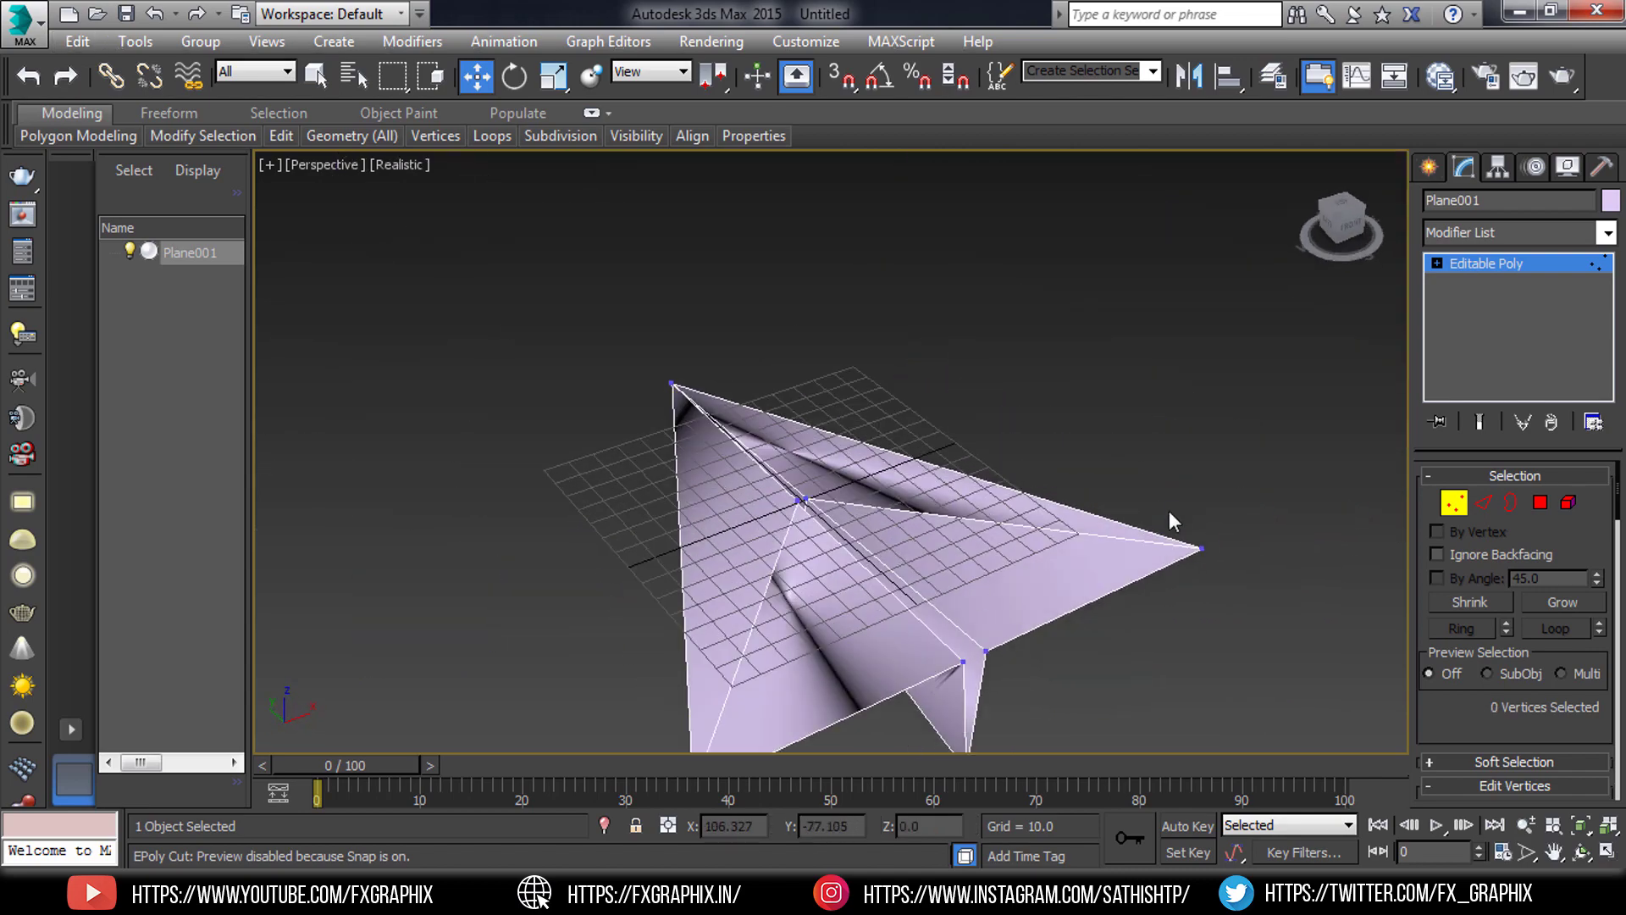
left_click_drag(1239, 494, 1111, 586)
scroll(1106, 587, "down", 4)
left_click_drag(916, 696, 994, 649, "ctrl")
key("r")
key("alt+w")
key("w")
right_click(1197, 356)
key("alt+w")
scroll(934, 532, "down", 4)
middle_click_drag(934, 531, 1003, 455)
left_click_drag(979, 435, 976, 358)
key("alt+w")
key("alt+w")
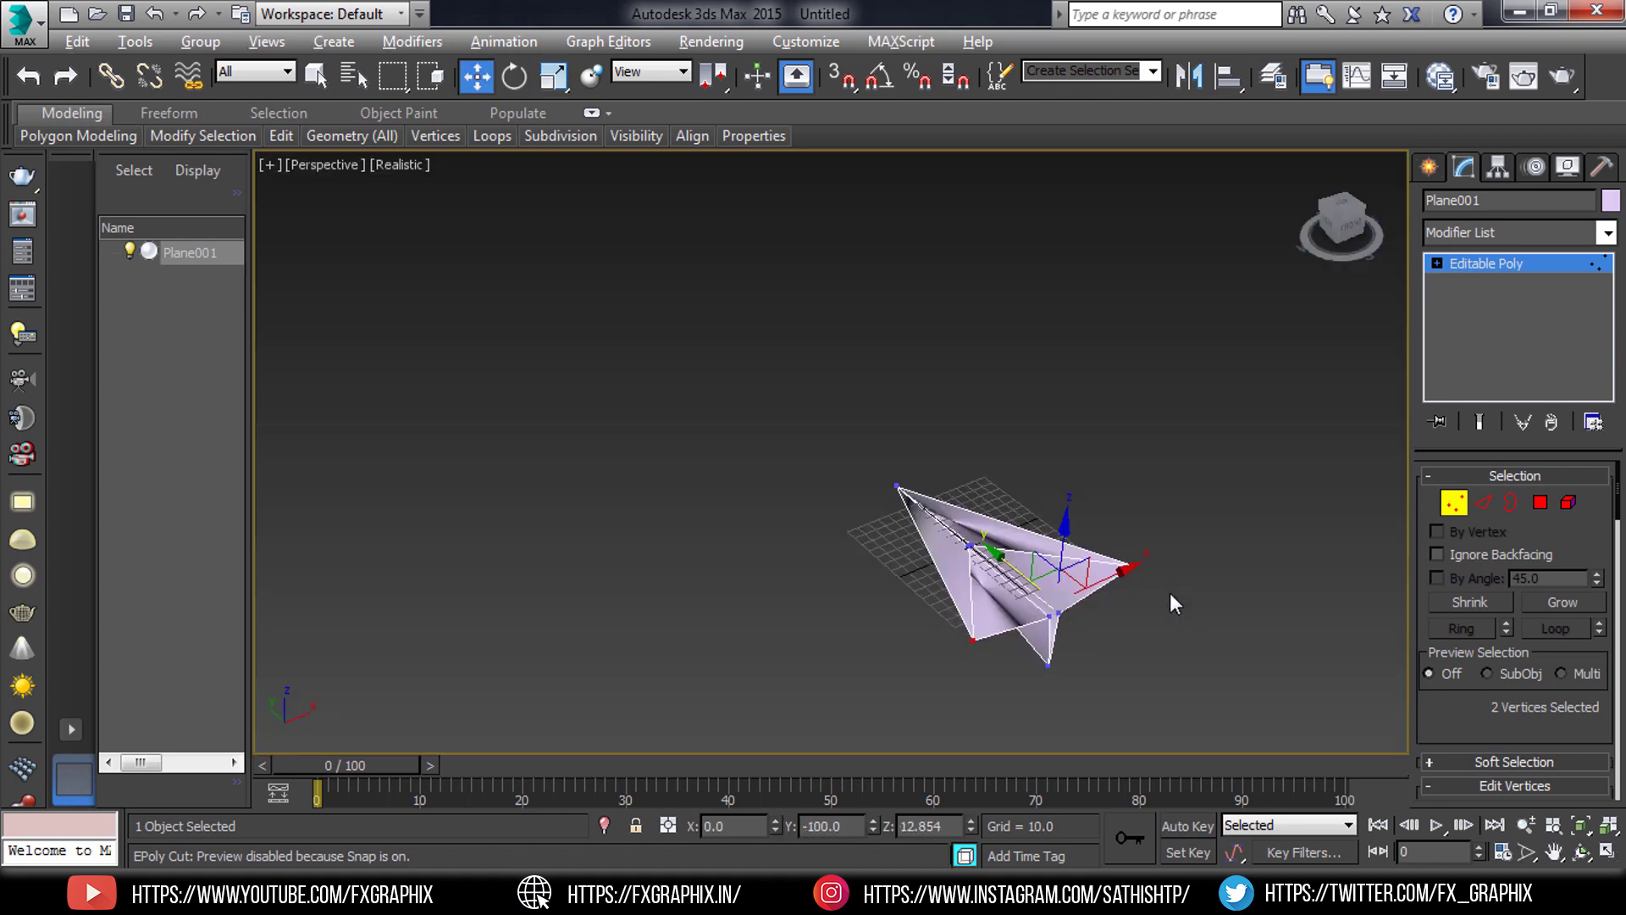
- Leave vertex editing and deselect the airplane, checking the raised wings in the Perspective view
middle_click_drag(1170, 593, 987, 567, "alt")
middle_click_drag(761, 640, 836, 624)
scroll(1162, 551, "up", 4)
middle_click_drag(1162, 550, 1132, 364)
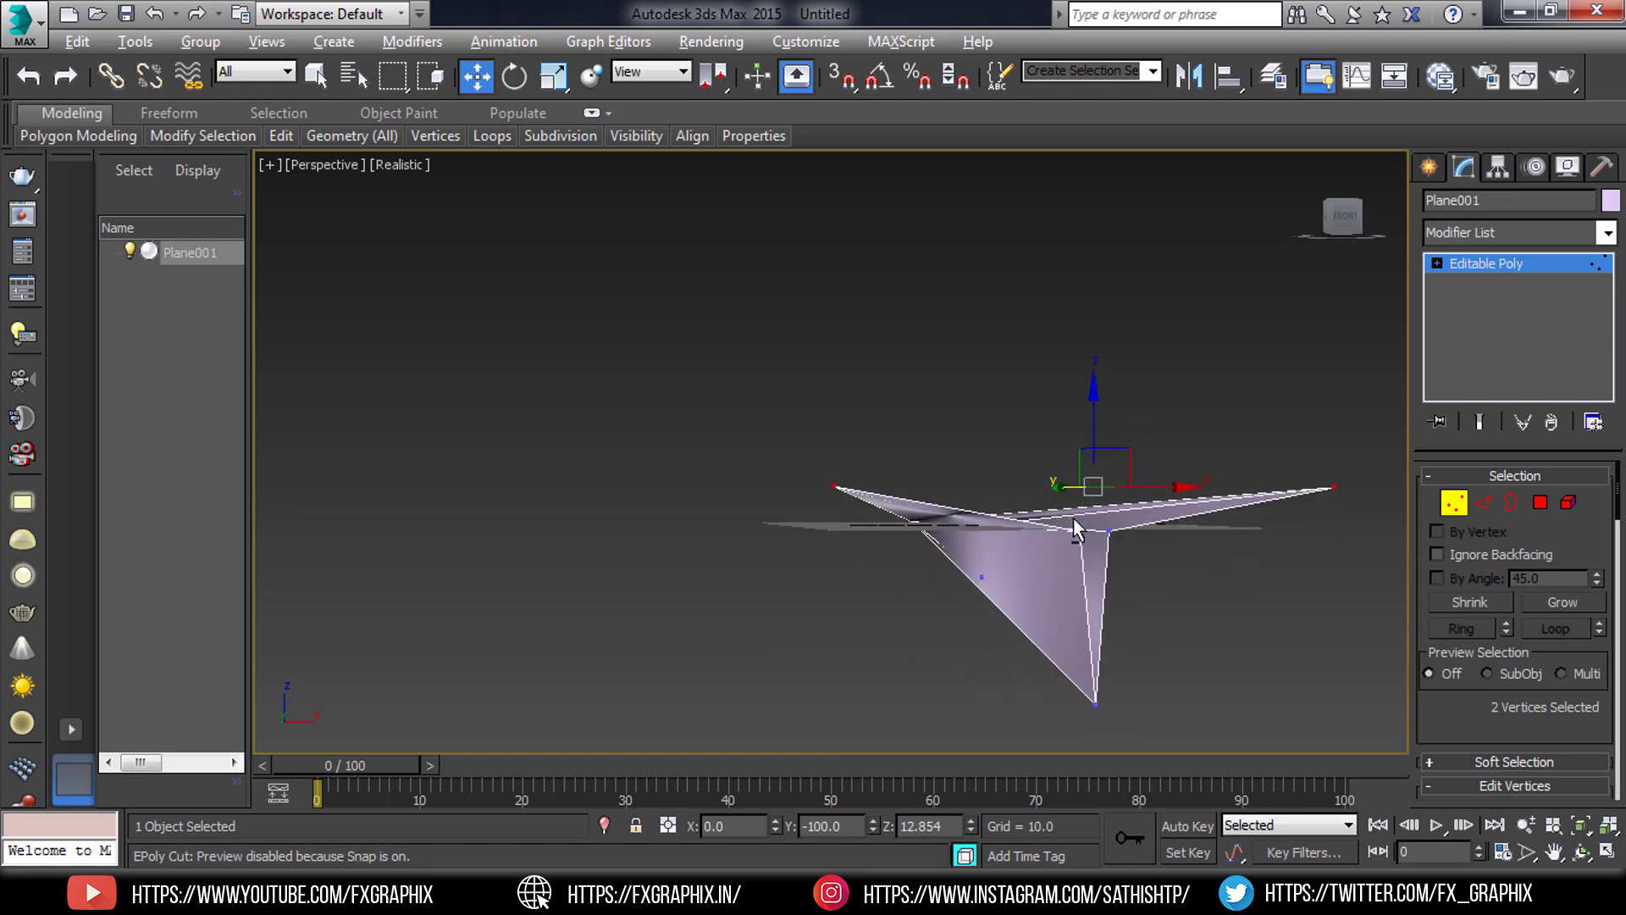
middle_click_drag(1116, 544, 1091, 502, "alt")
left_click(1453, 503)
left_click(1157, 337)
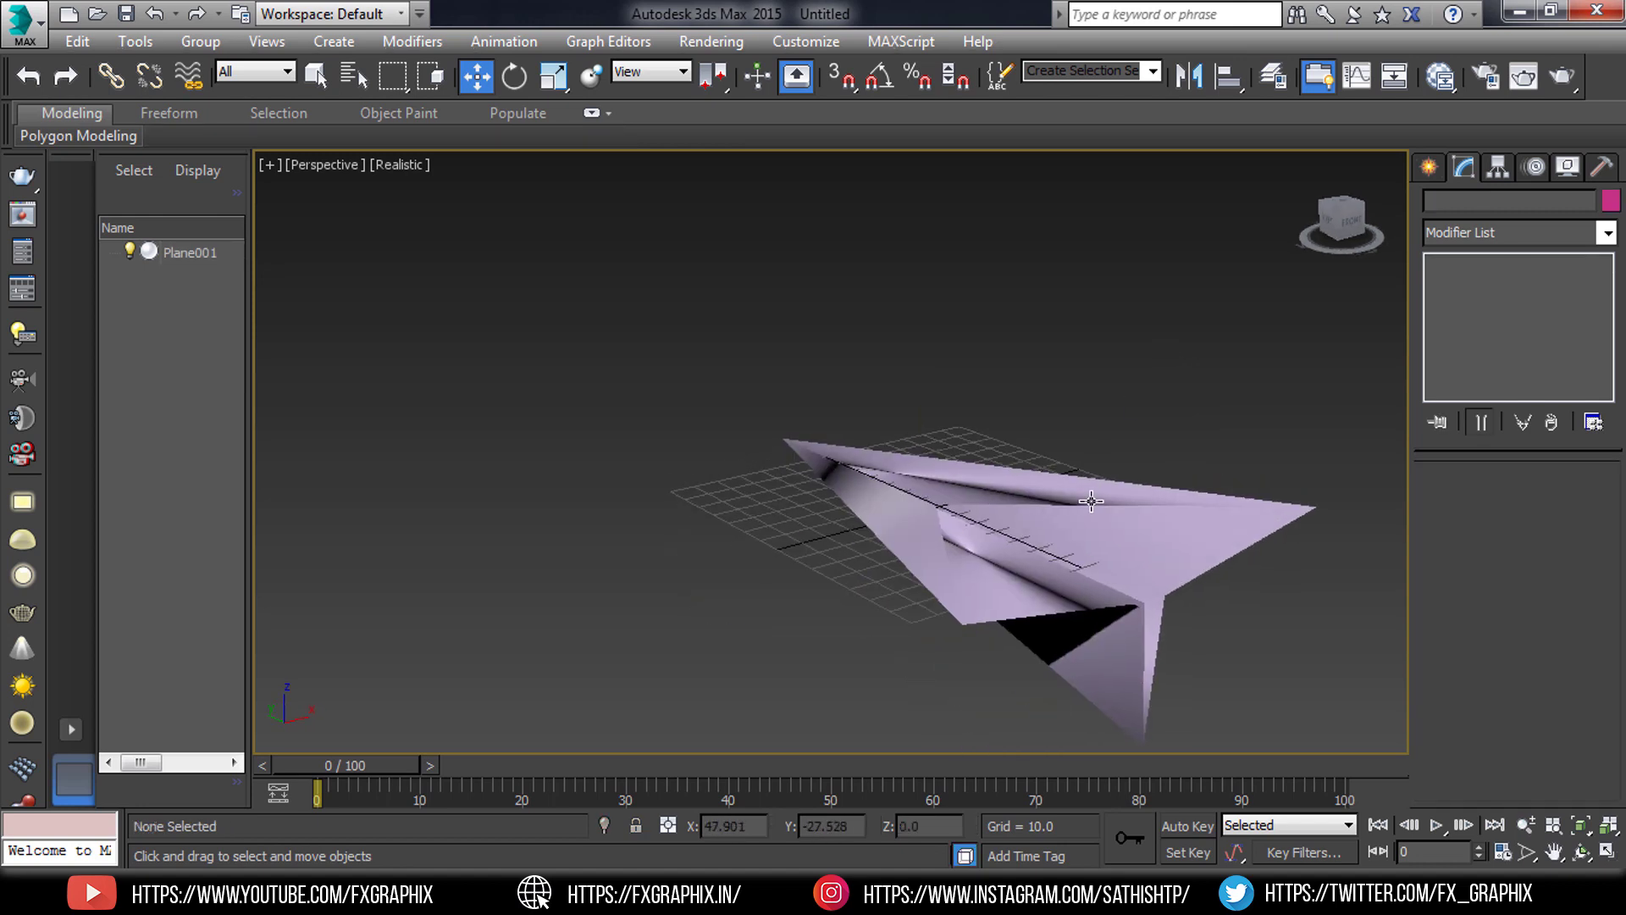
middle_click_drag(1088, 500, 894, 569, "alt")
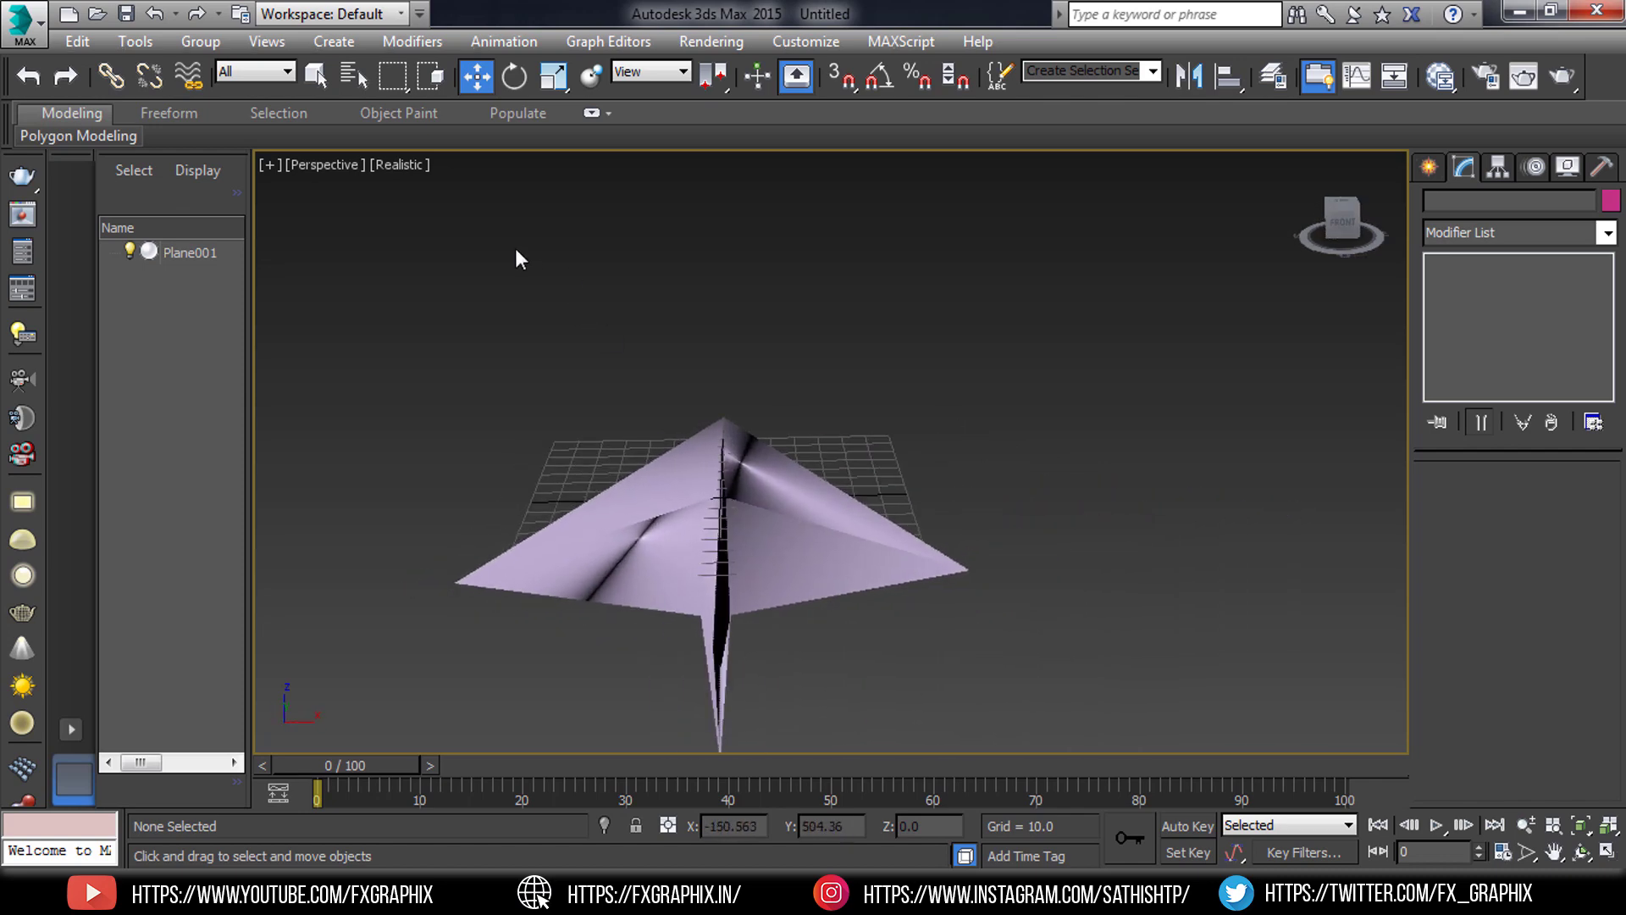
- Create an Architectural material in the material editor and apply the Paper template to it
key("m")
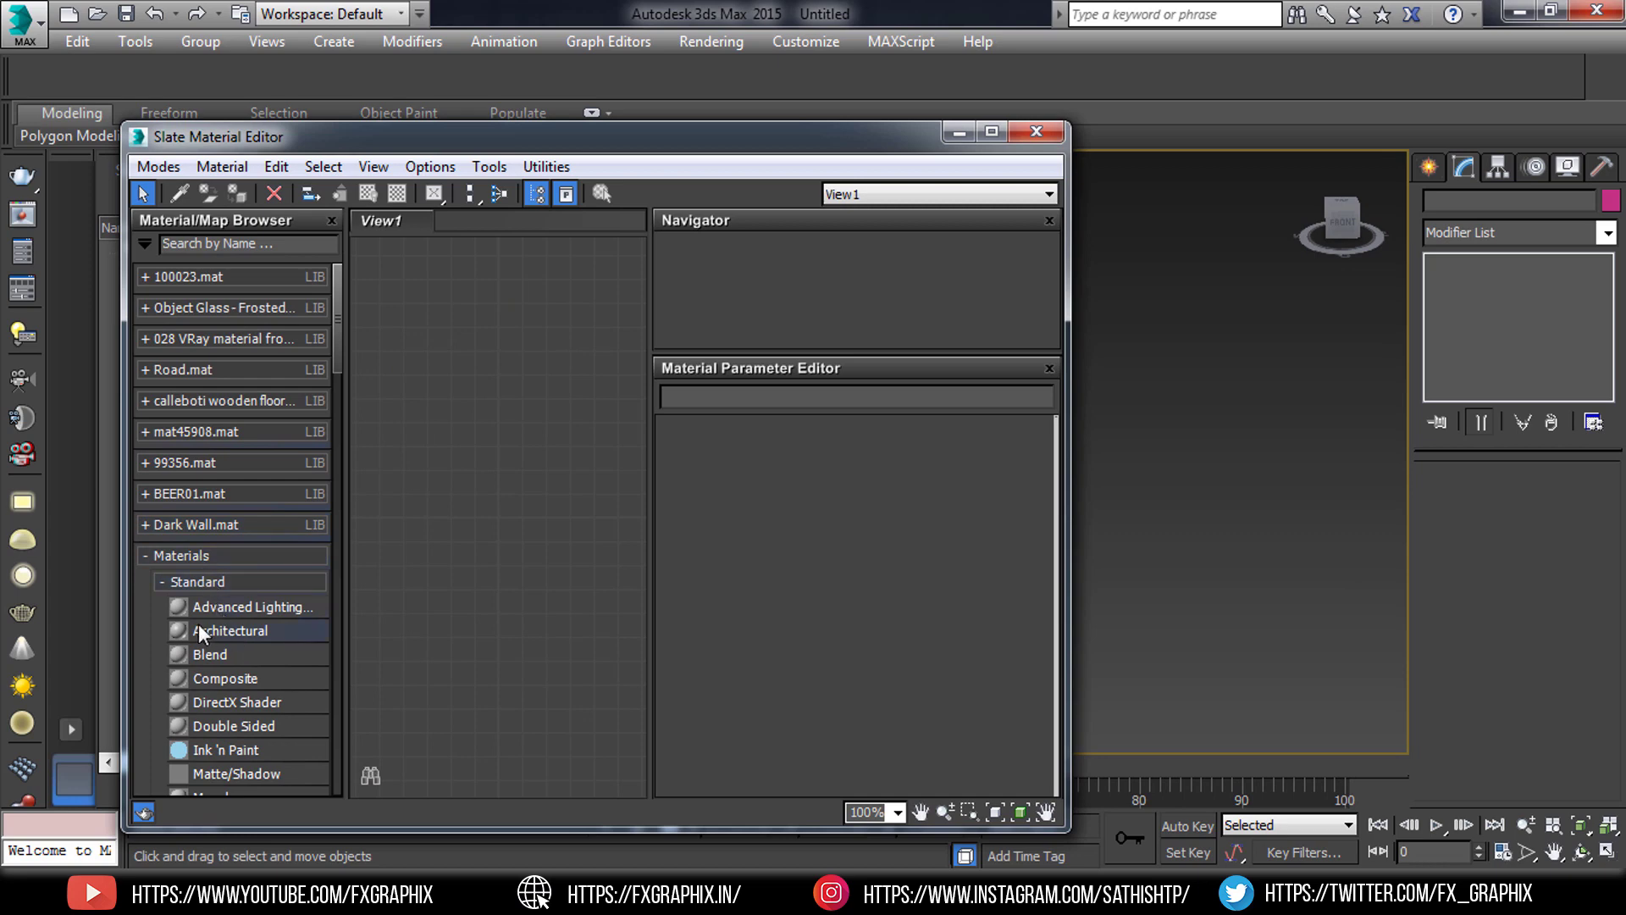
left_click_drag(198, 626, 381, 643)
left_click_drag(473, 405, 473, 405)
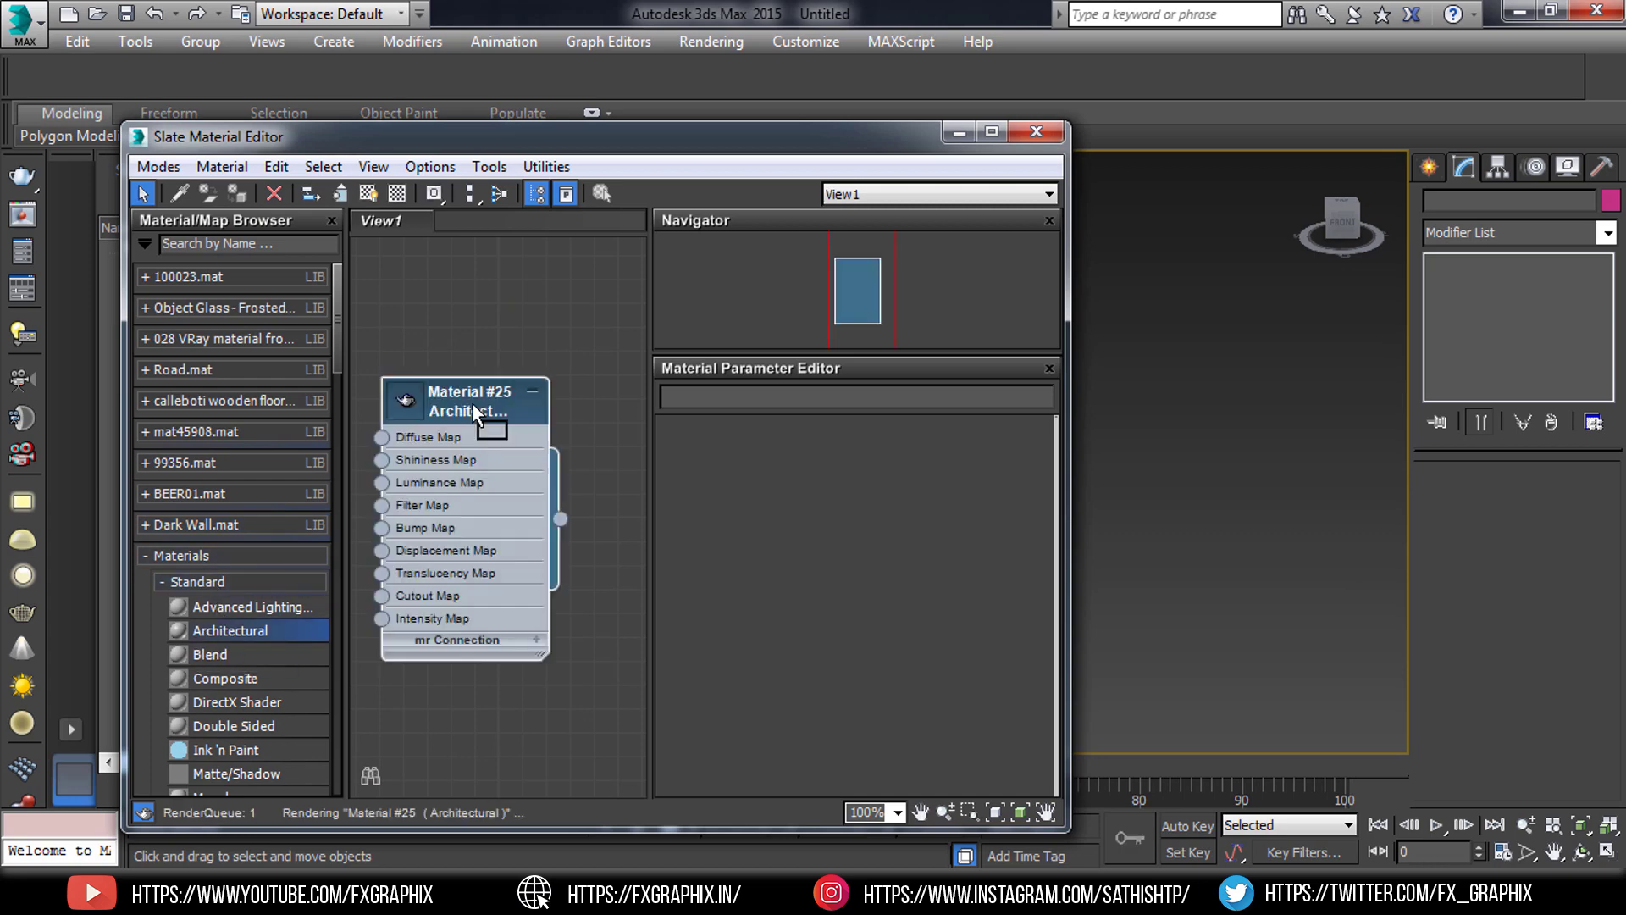
left_click_drag(595, 154, 1138, 103)
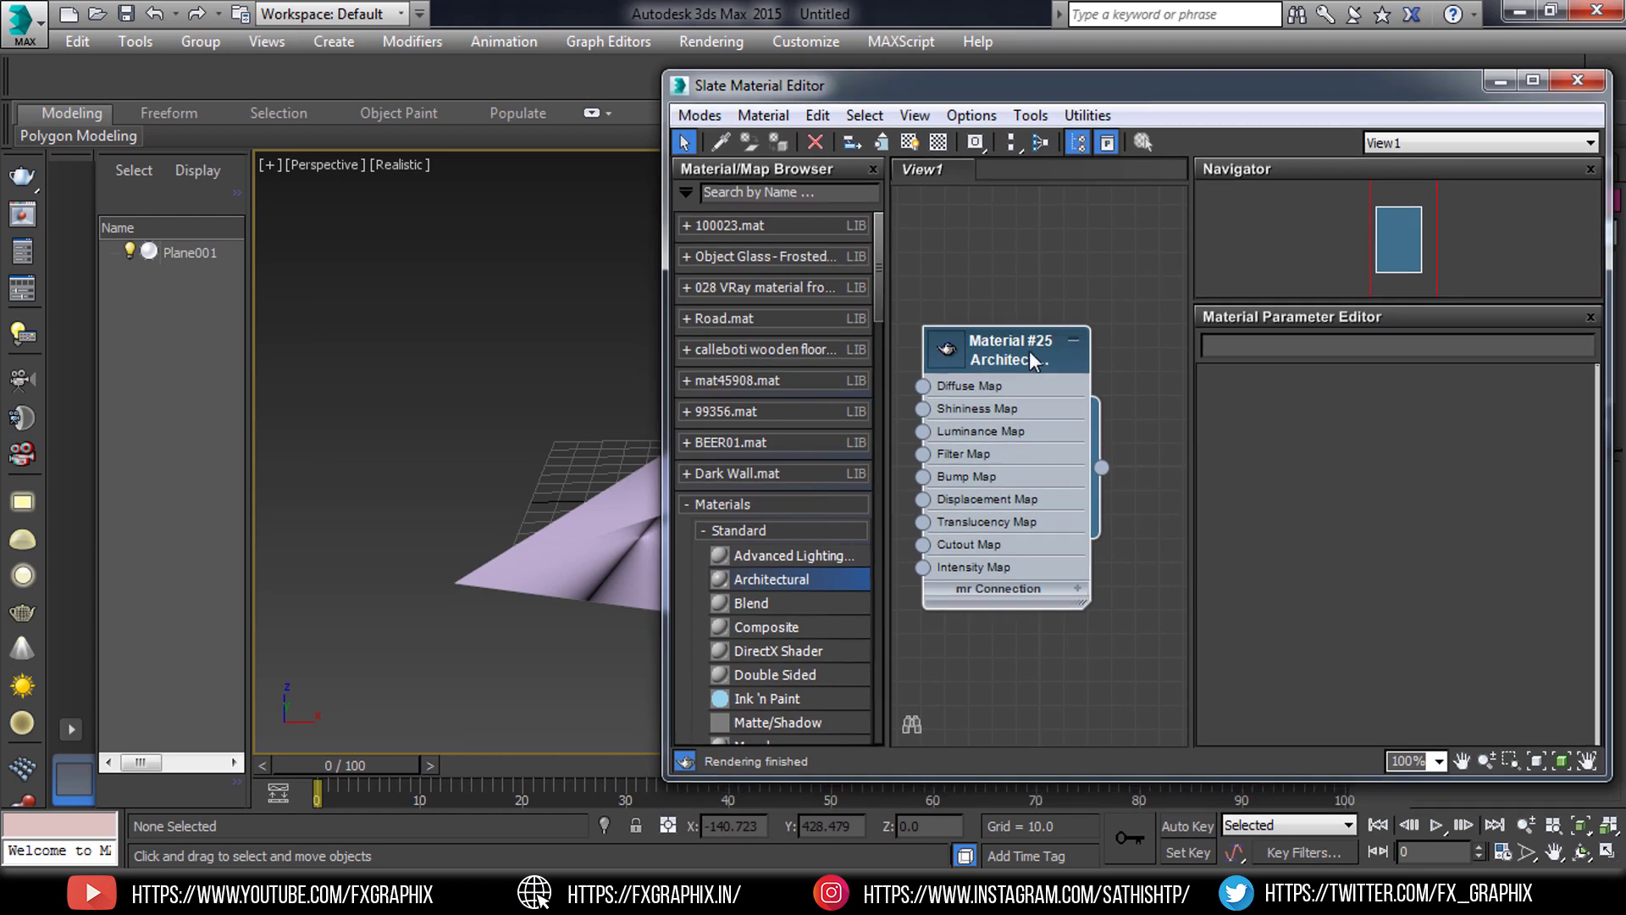
double_click(1028, 363)
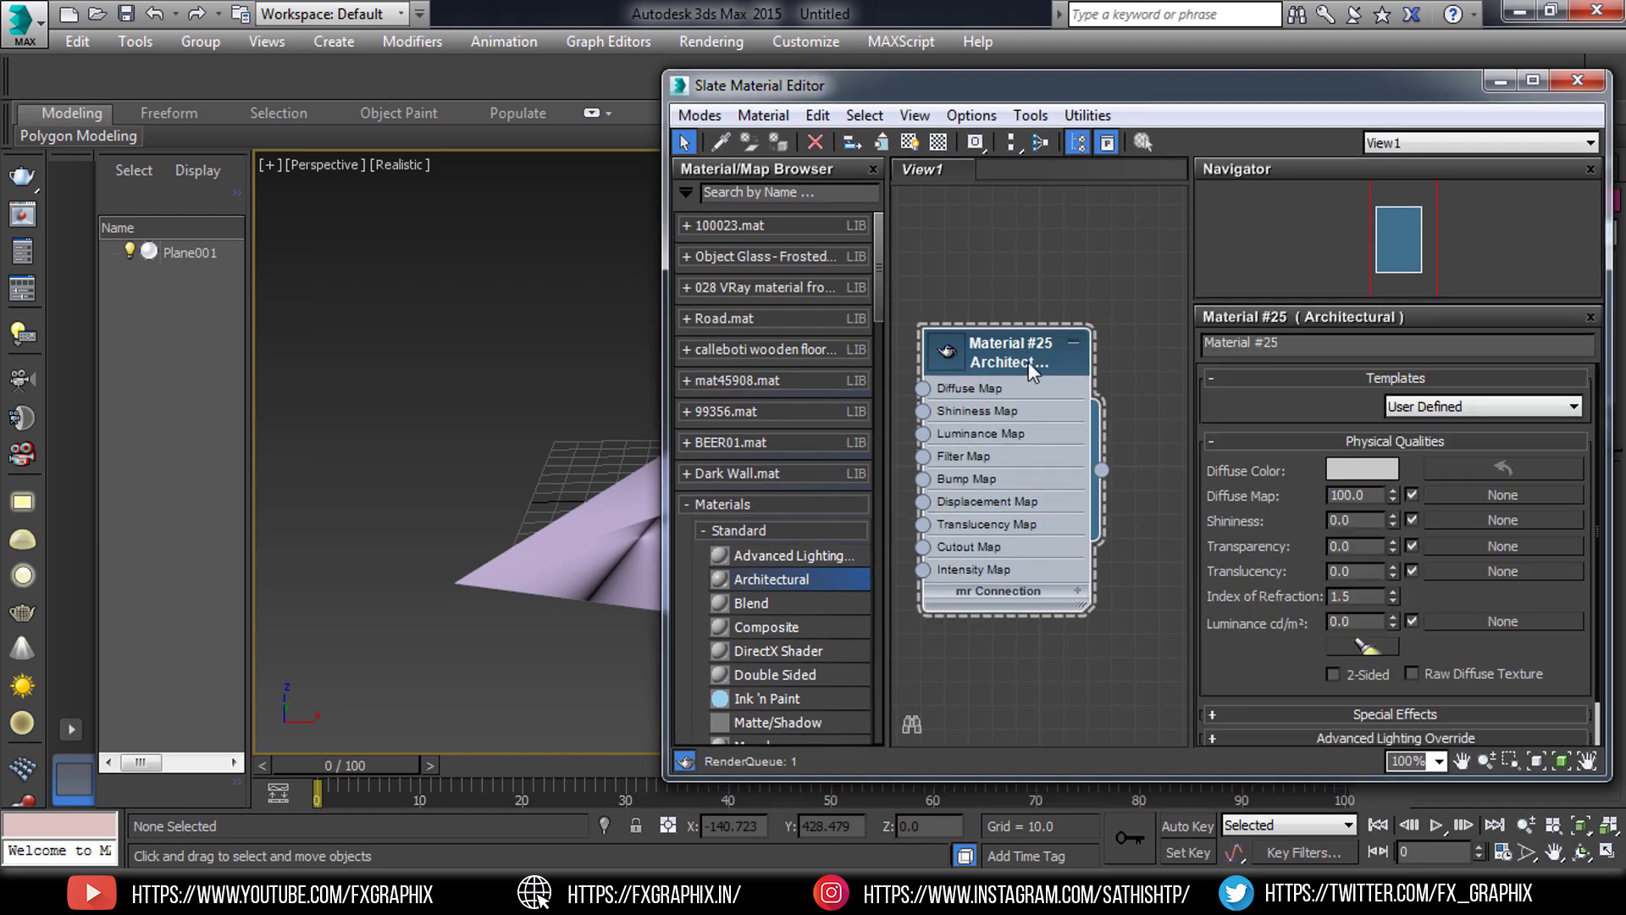
left_click(1429, 412)
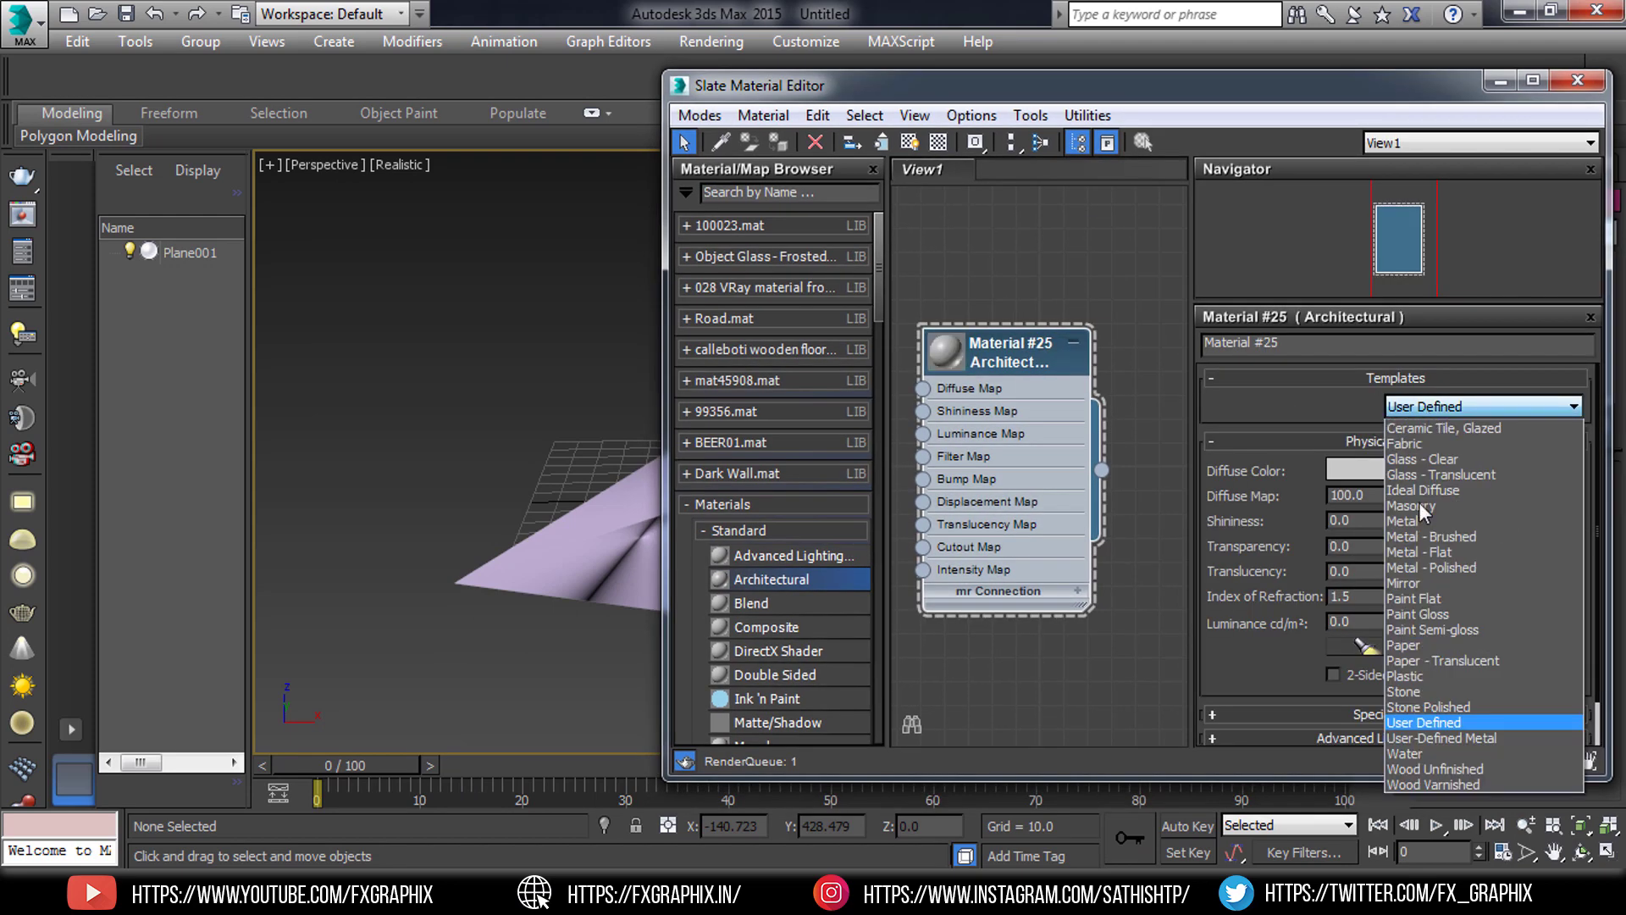
left_click(1509, 645)
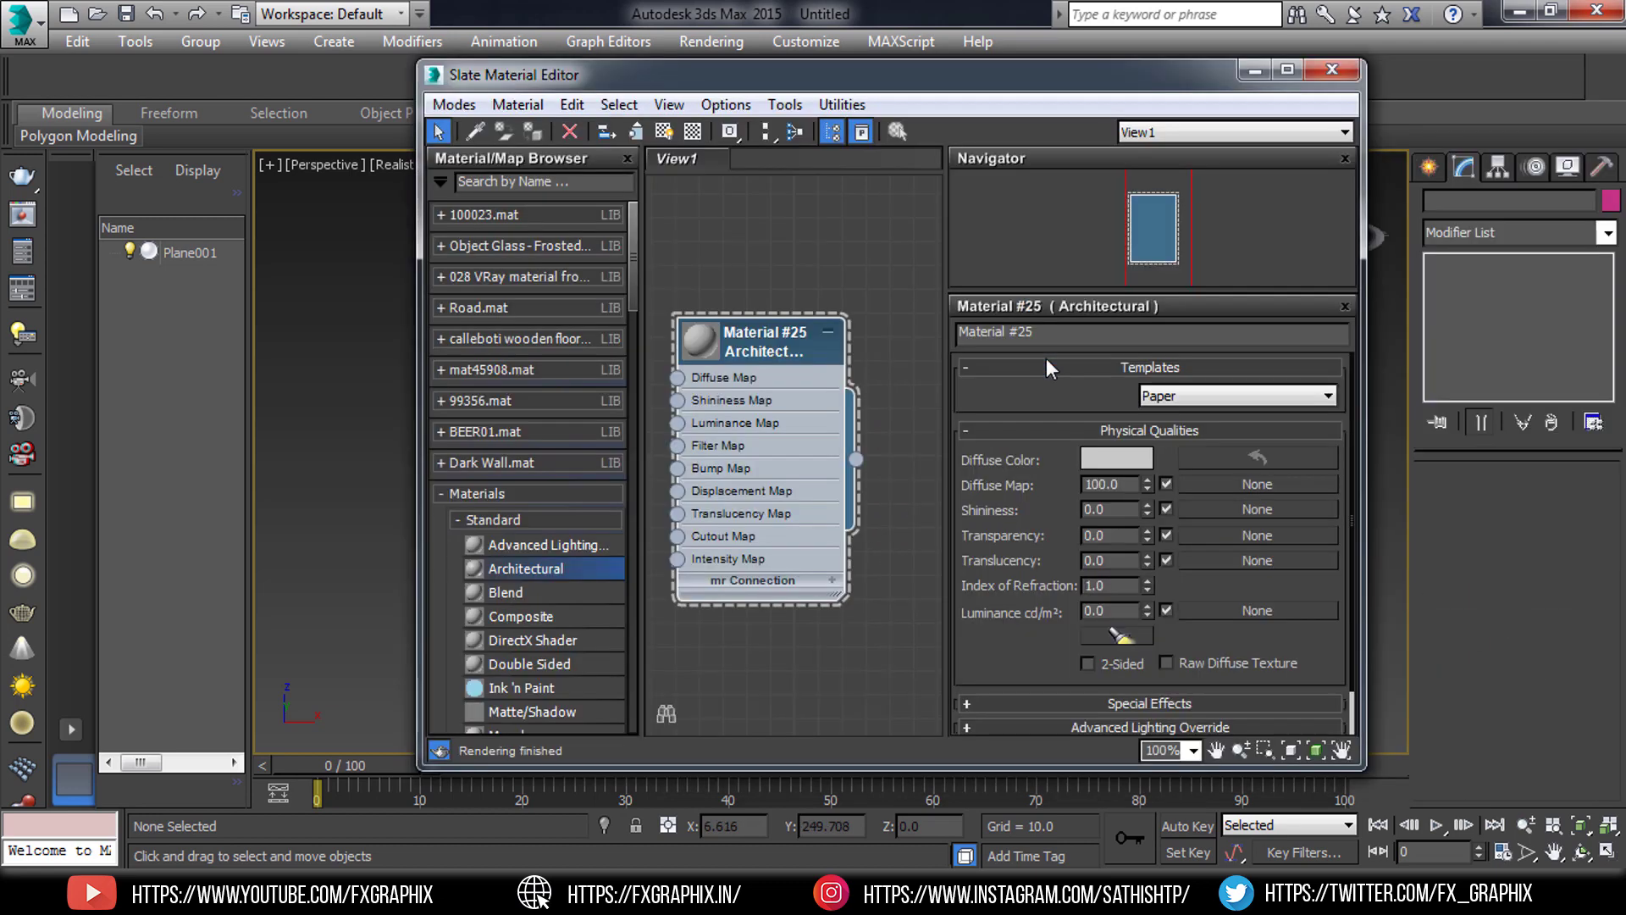
- Set the Paper material's diffuse colour to near-white, RGB 240, 240, 240
left_click(1125, 456)
left_click(686, 326)
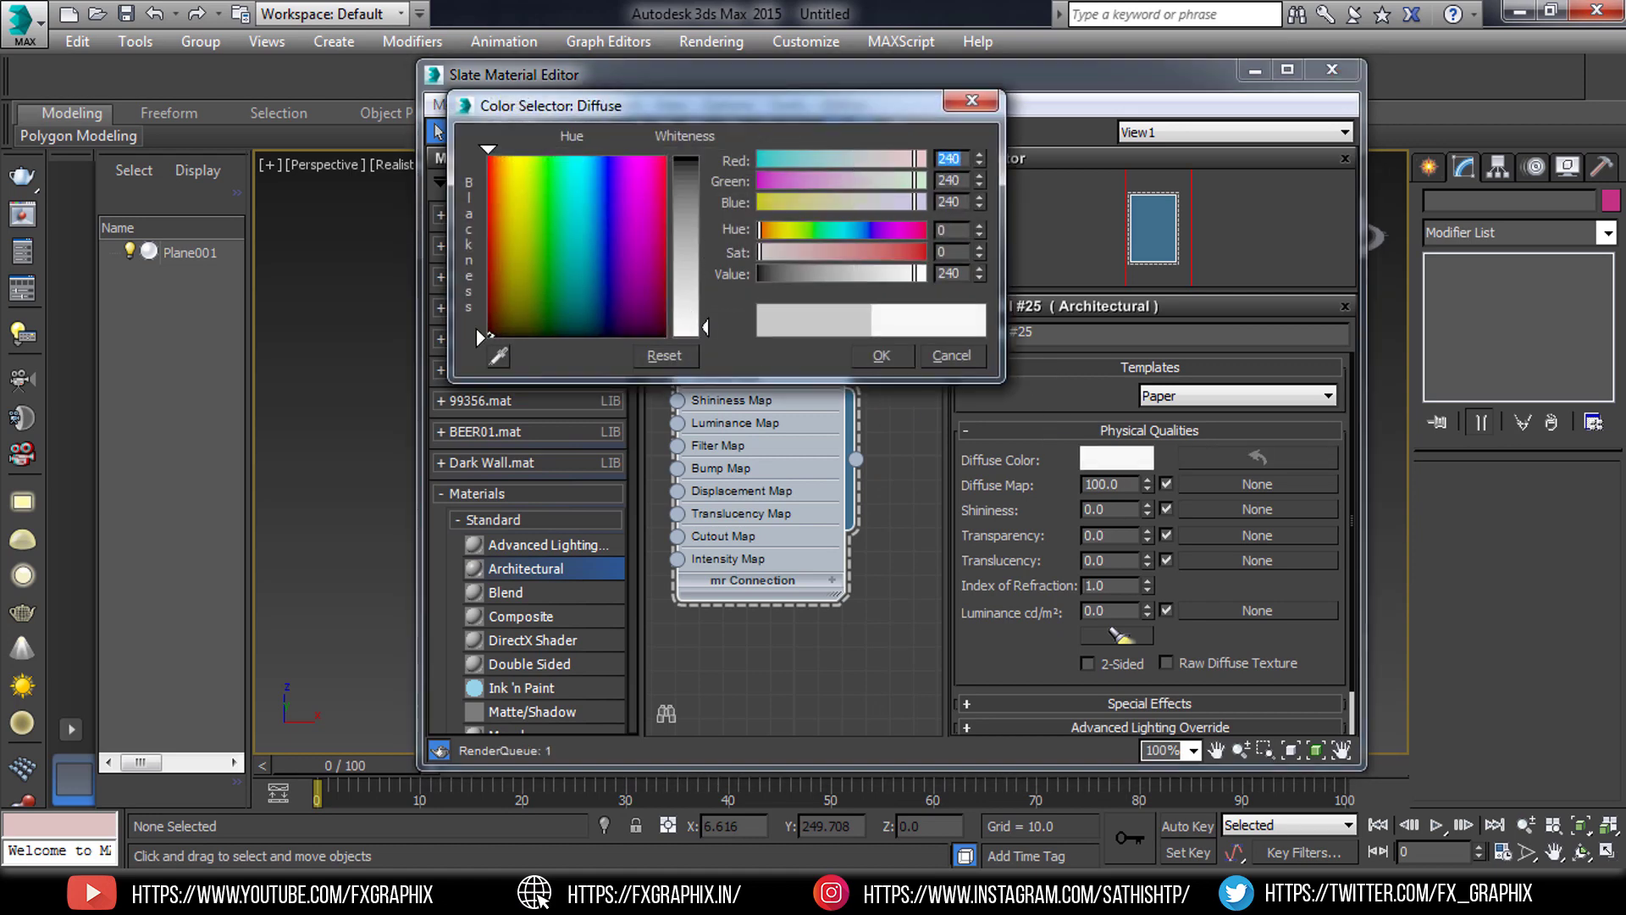
left_click(881, 362)
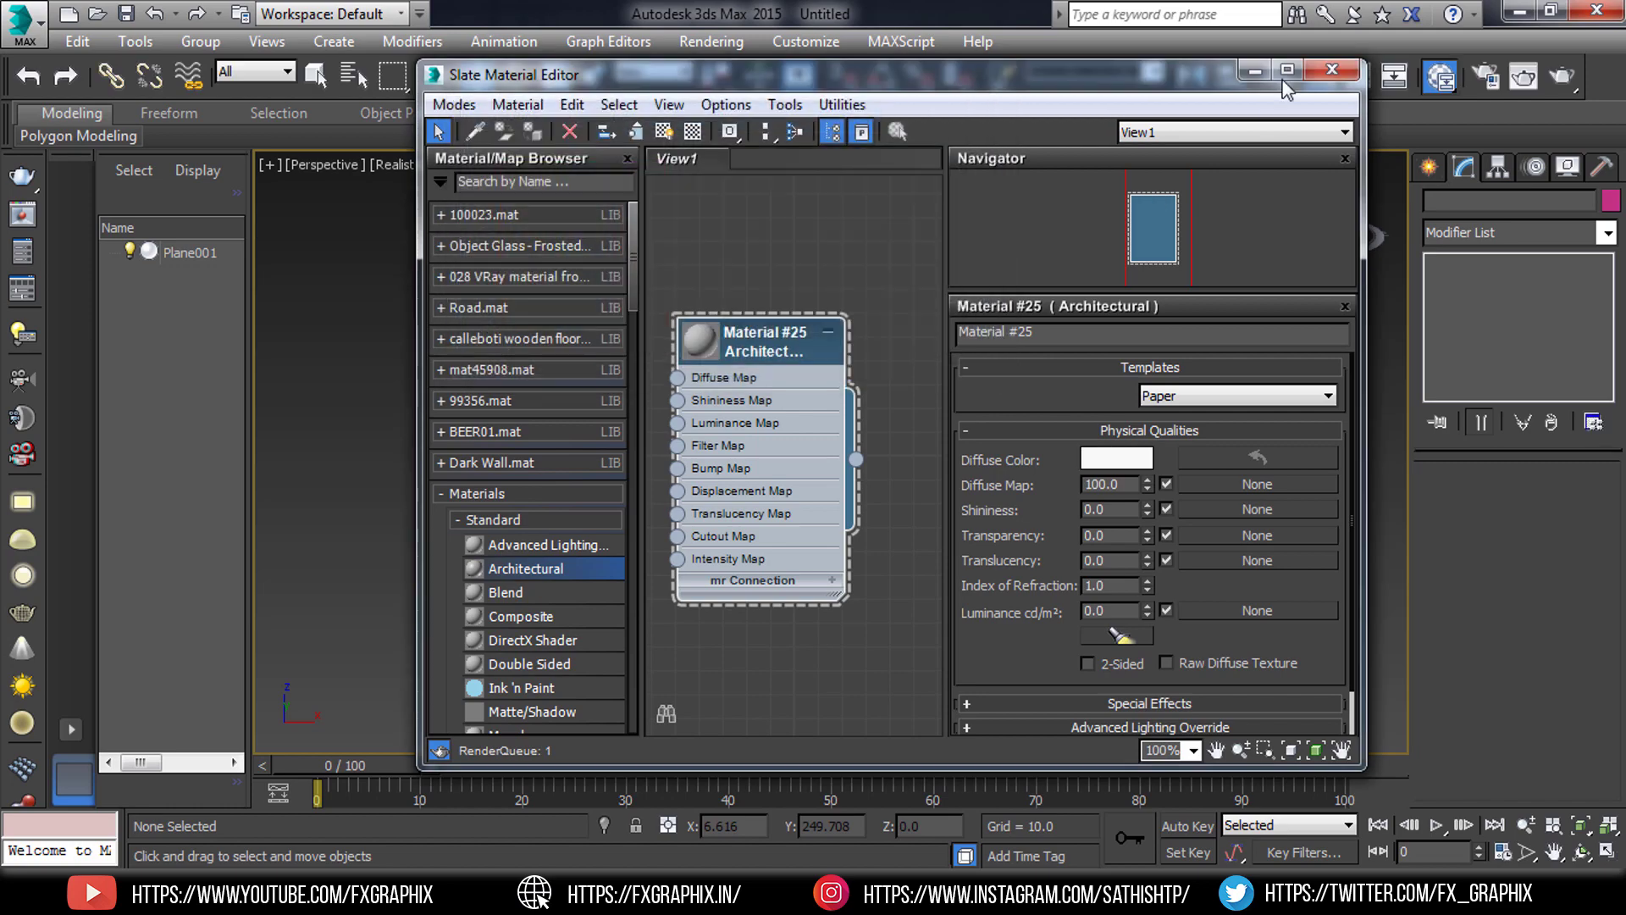
- Assign the Paper material to the airplane and minimise the material editor
left_click_drag(1151, 77, 491, 128)
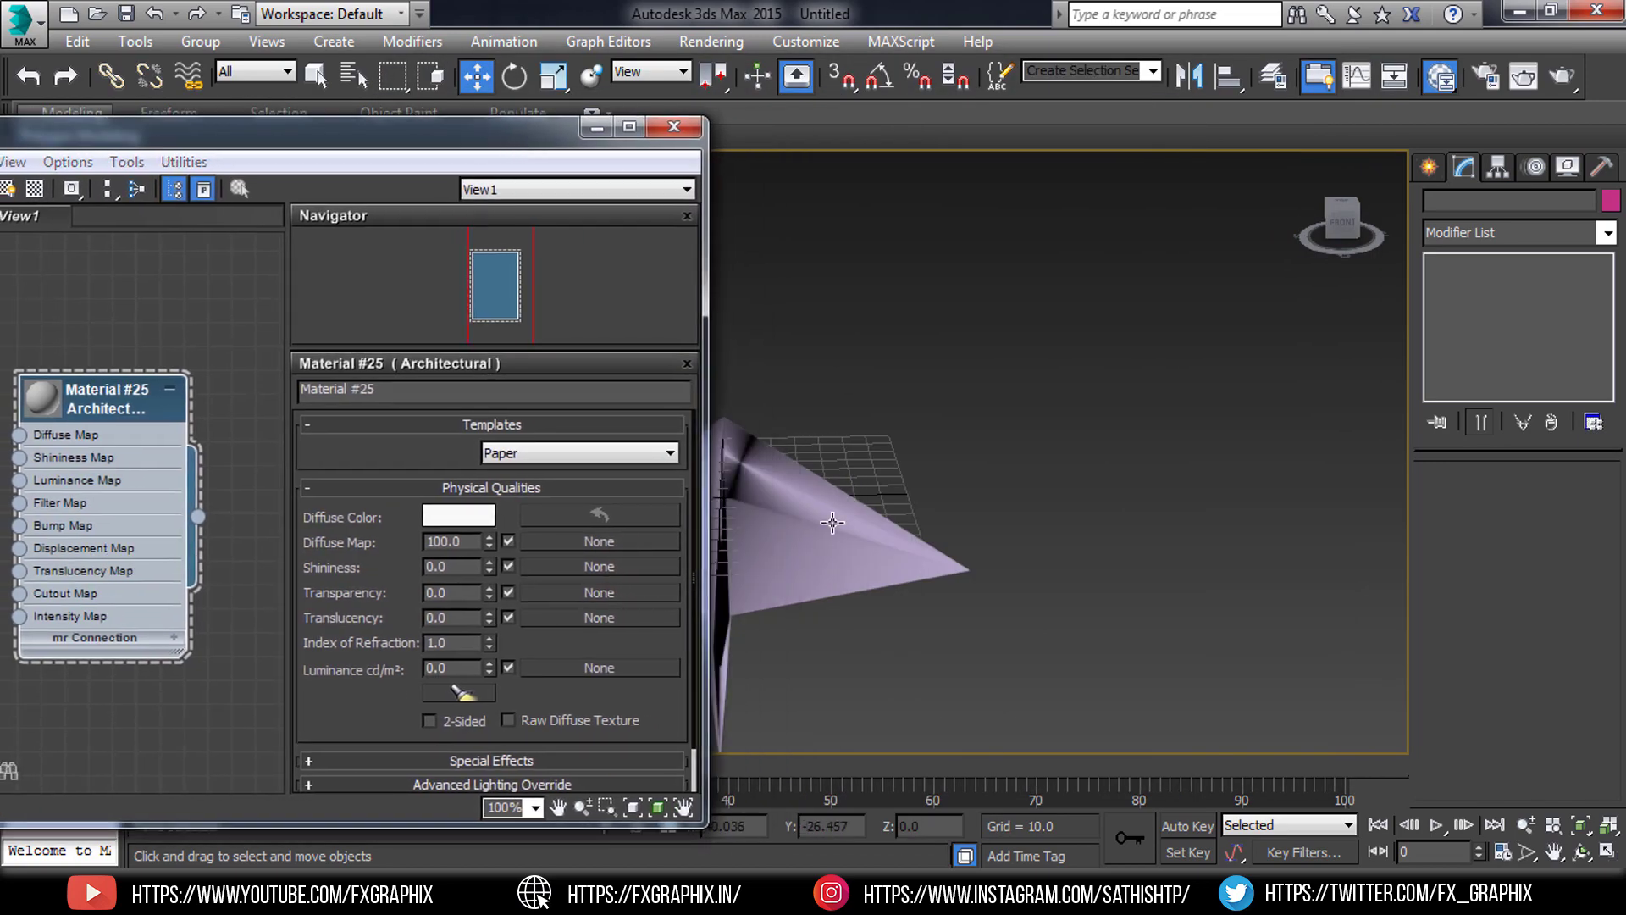
left_click(845, 498)
left_click_drag(142, 393, 85, 368)
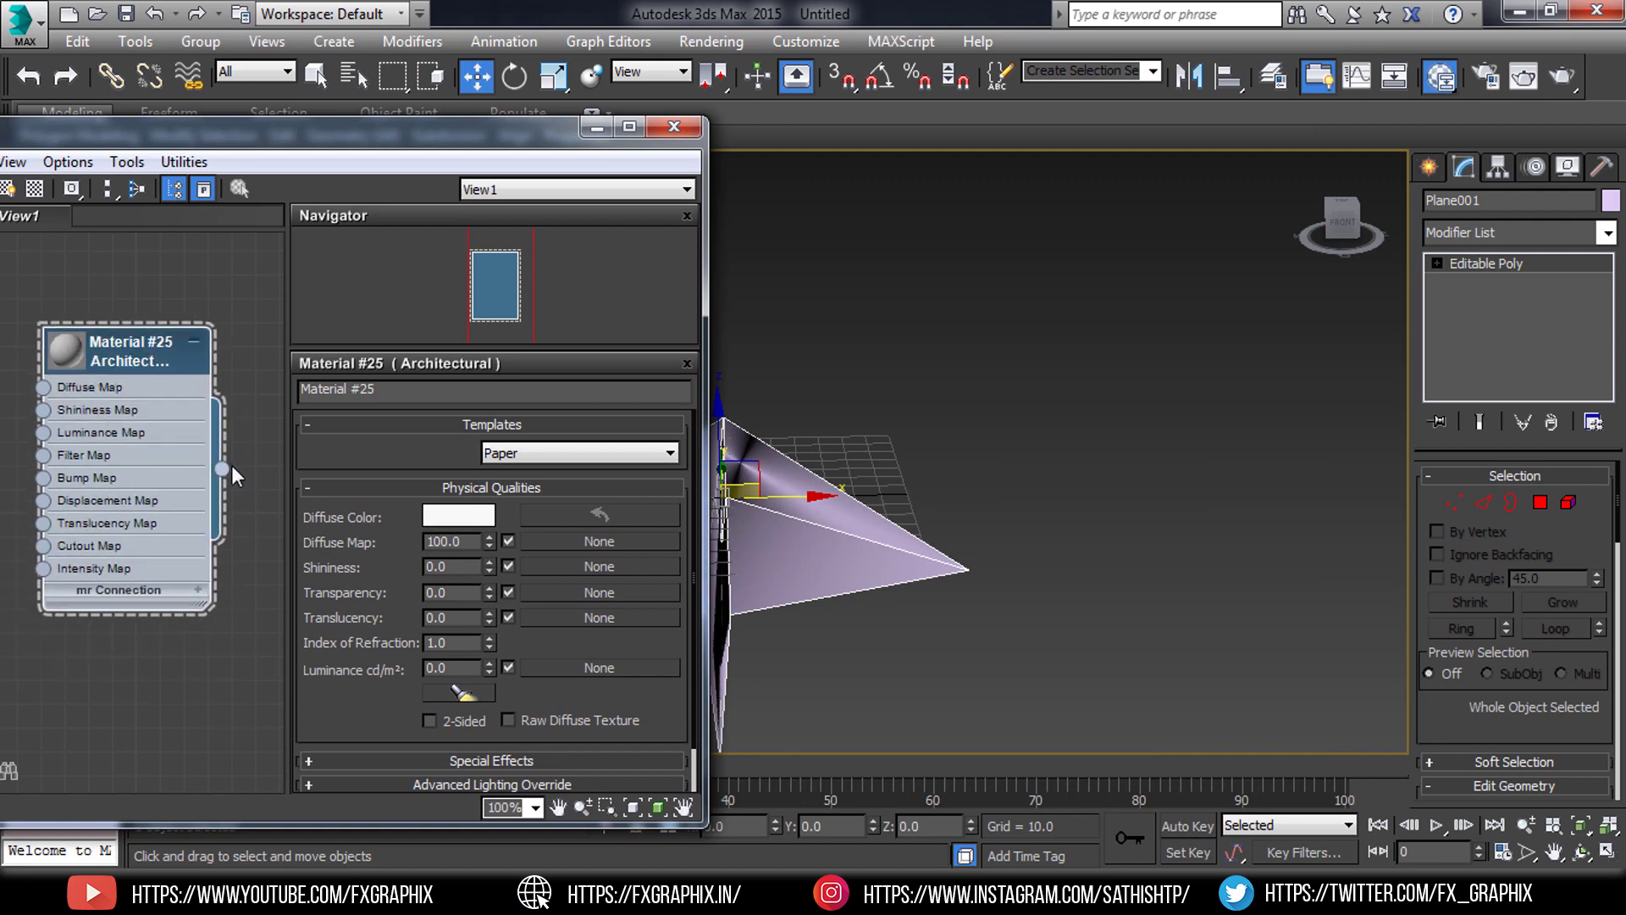
left_click_drag(222, 468, 839, 520)
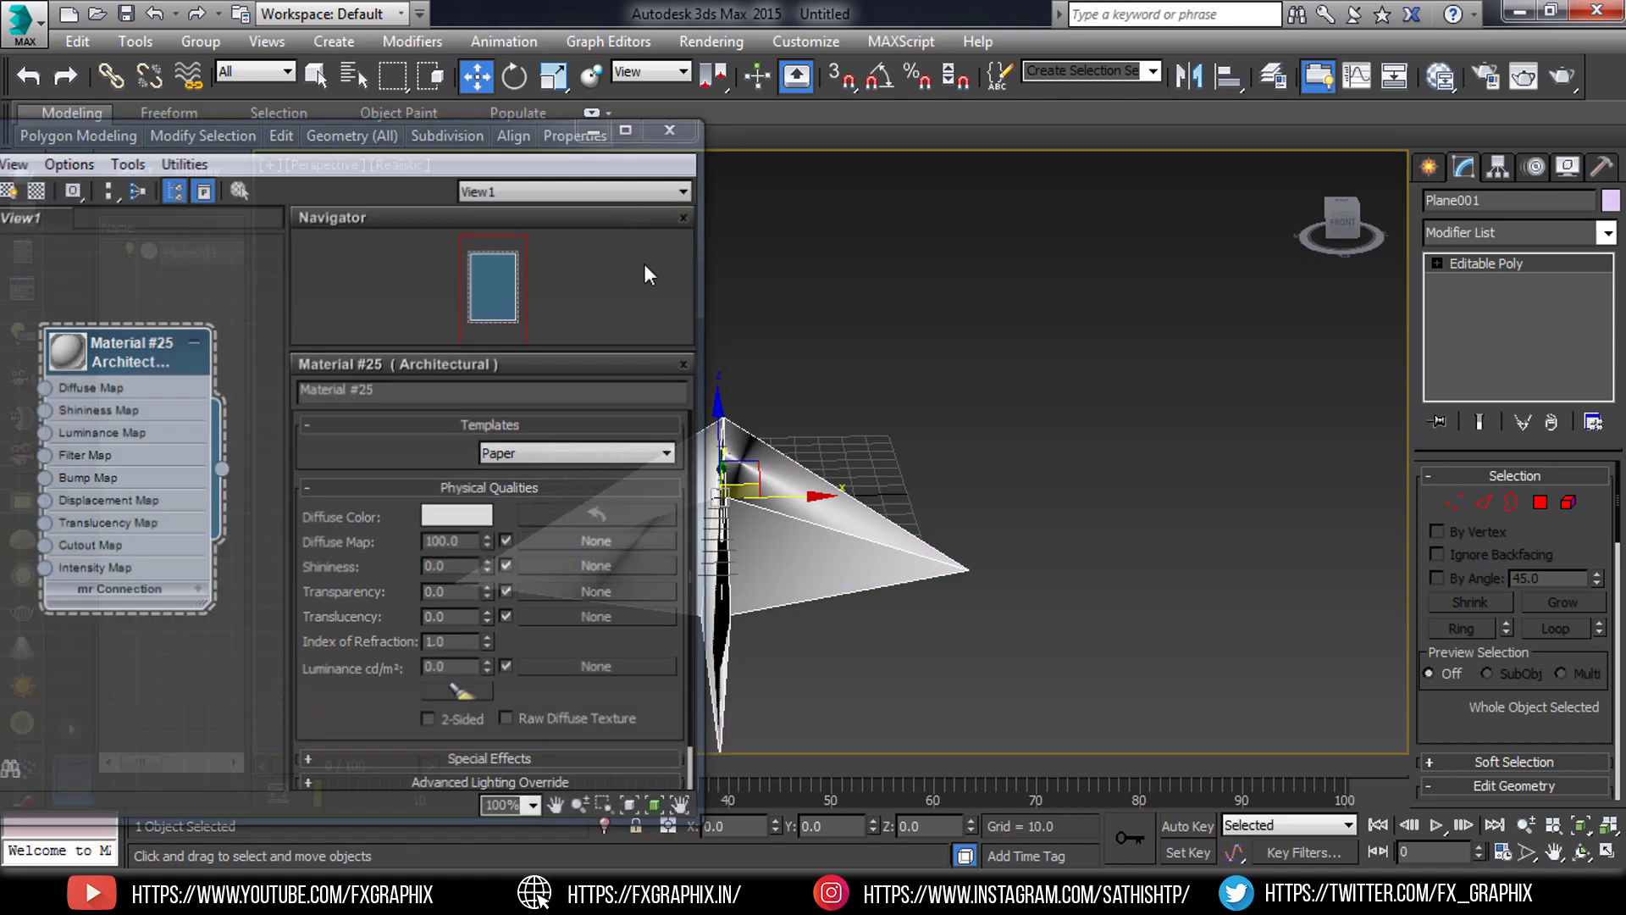
left_click(597, 126)
- Deselect the airplane and examine its paper surface from several angles in the Perspective view
middle_click_drag(776, 511, 743, 498, "alt")
scroll(748, 485, "up", 5)
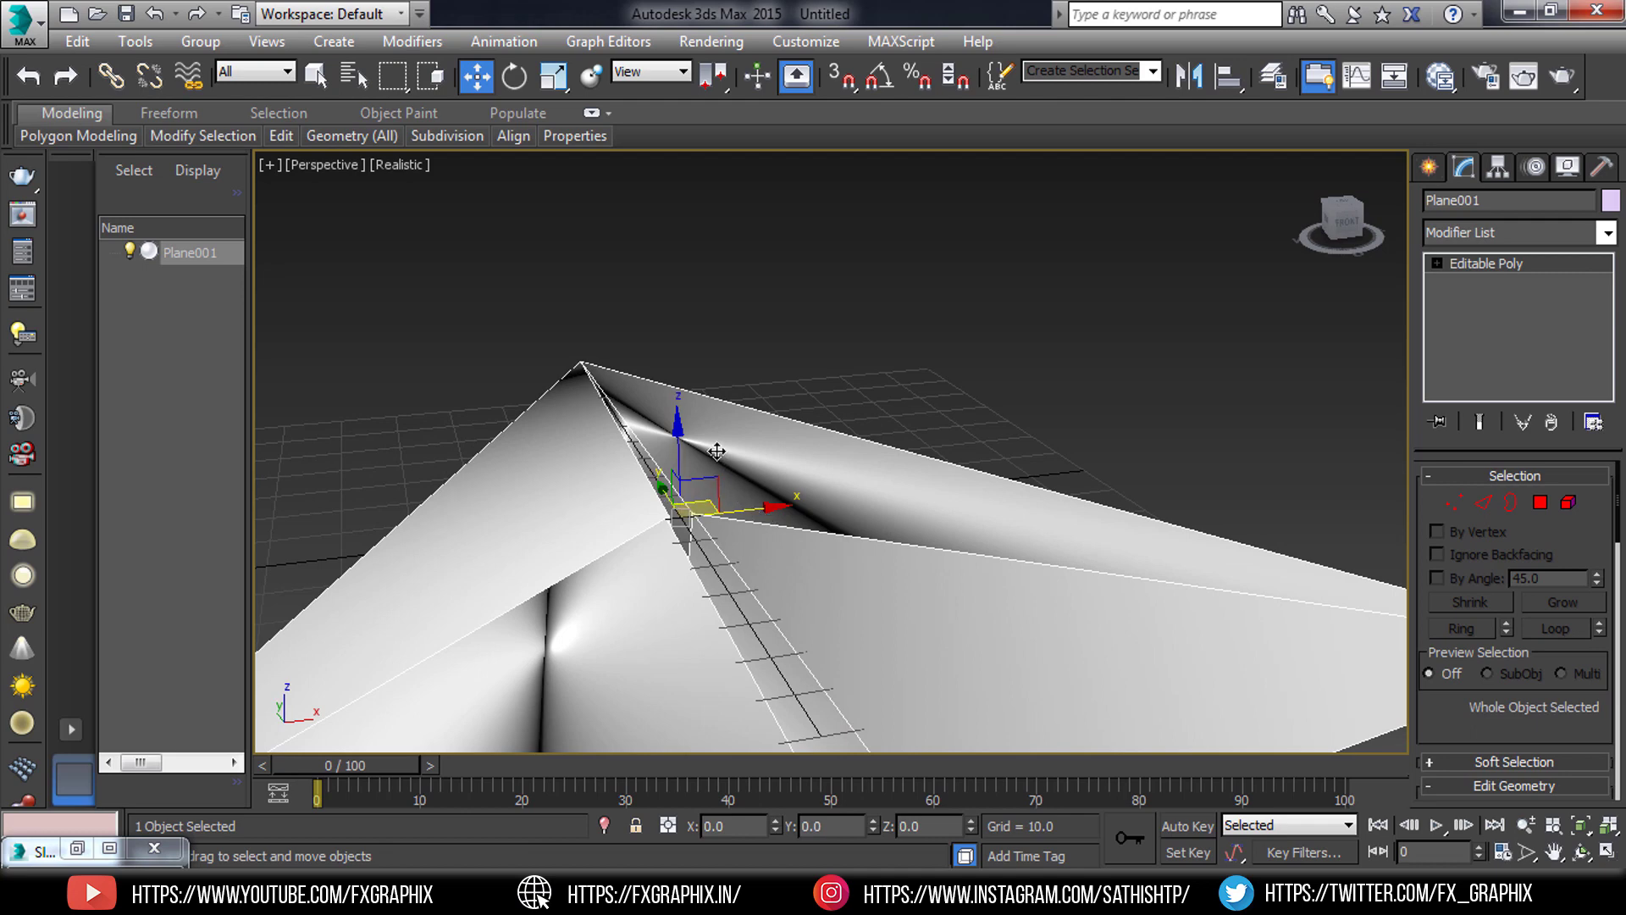
left_click(850, 343)
scroll(847, 356, "down", 3)
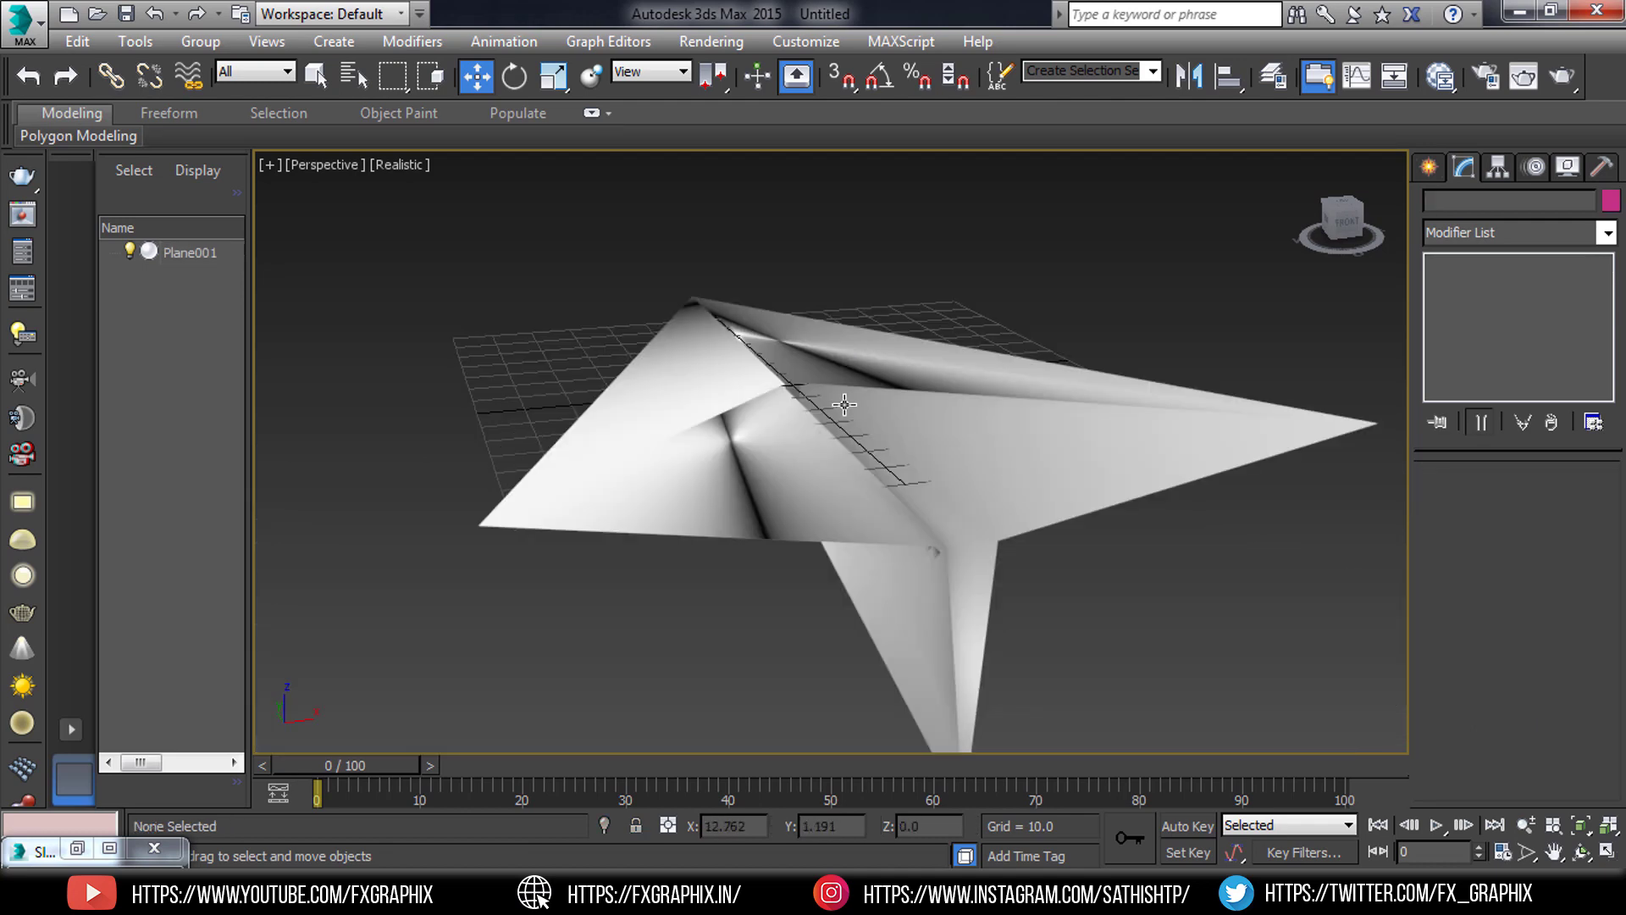
middle_click_drag(831, 412, 1211, 458, "alt")
scroll(918, 432, "down", 3)
scroll(1002, 472, "down", 2)
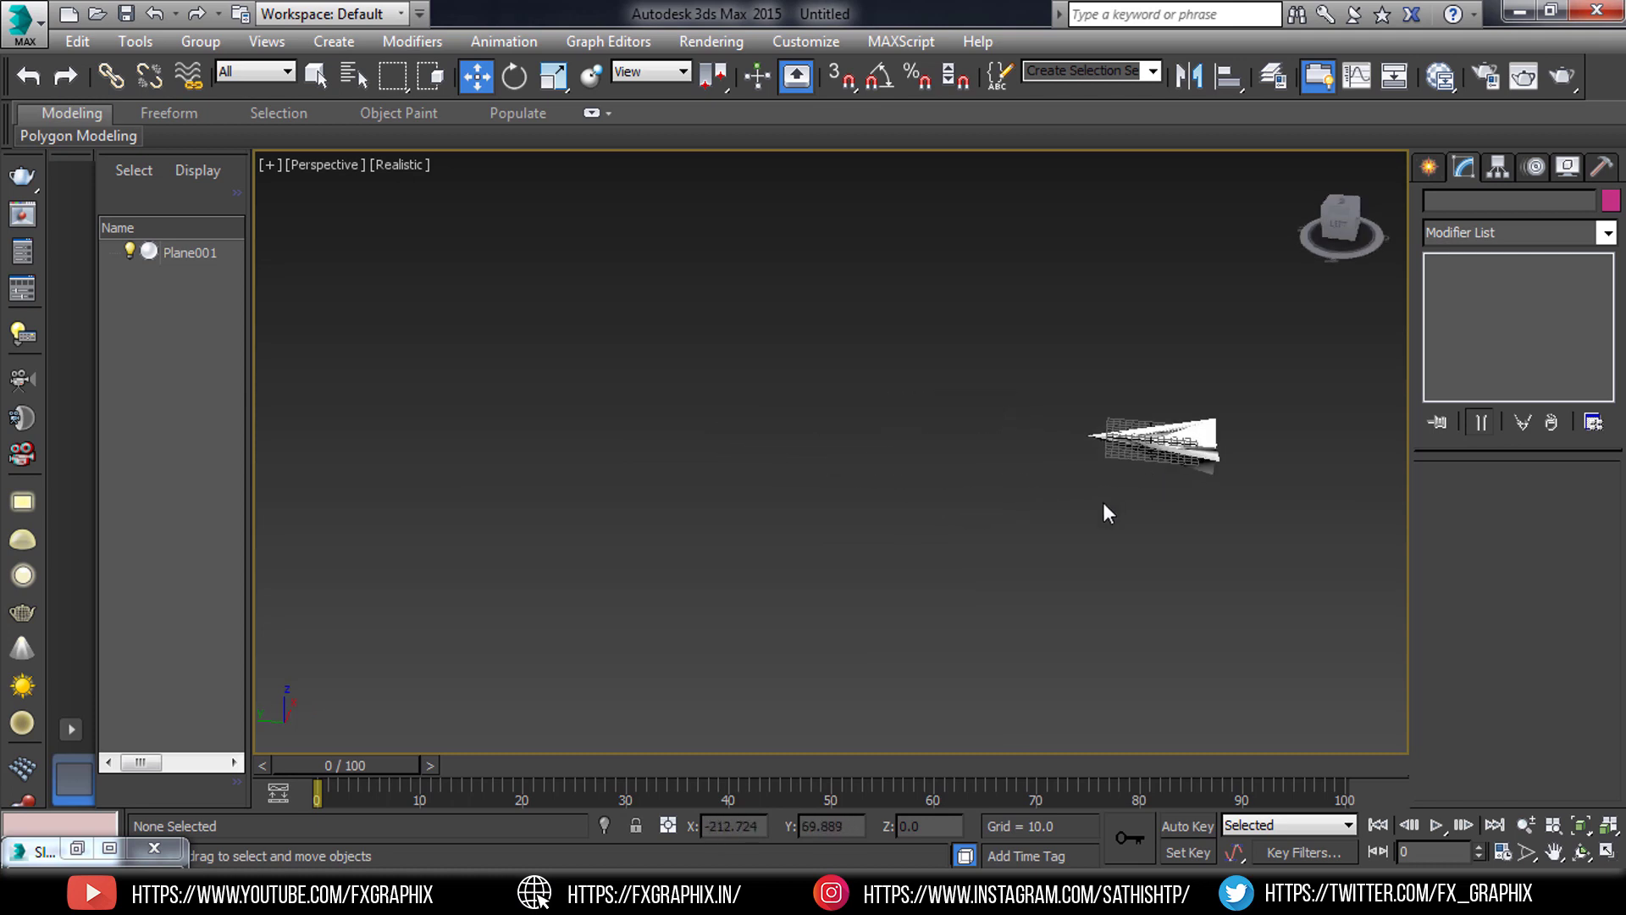
- Draw a smooth Line spline in the Left view, starting at the airplane's tail, with one loop midway and ending on the ground line
key("alt+w")
left_click(497, 565)
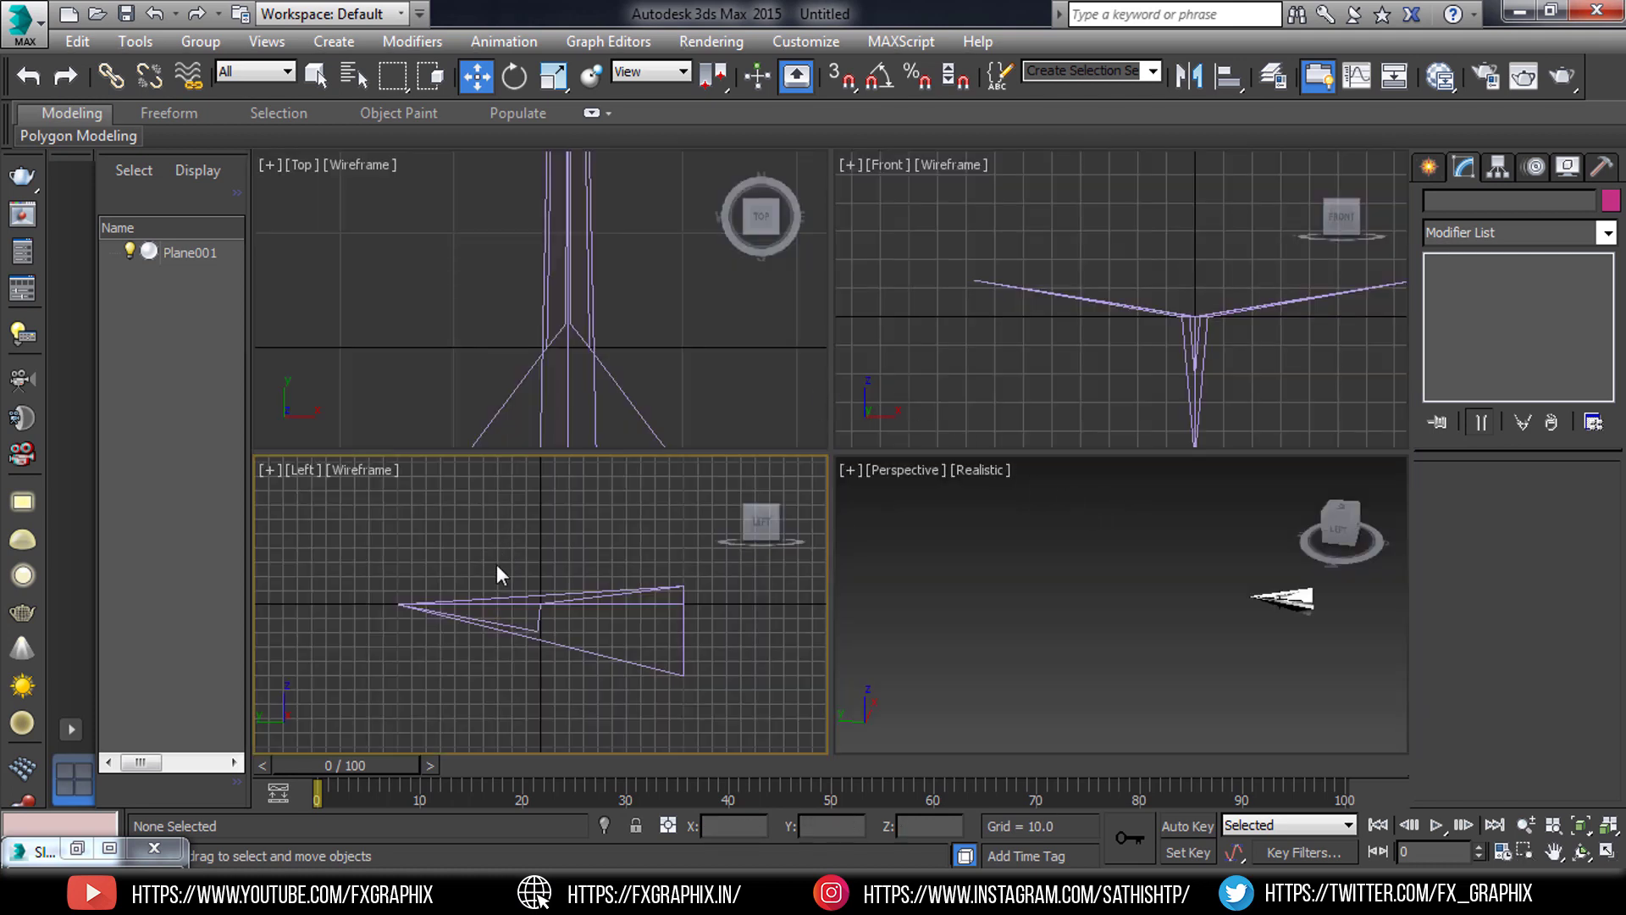
key("alt+w")
scroll(850, 513, "down", 6)
middle_click_drag(828, 425, 1125, 612)
left_click(1429, 166)
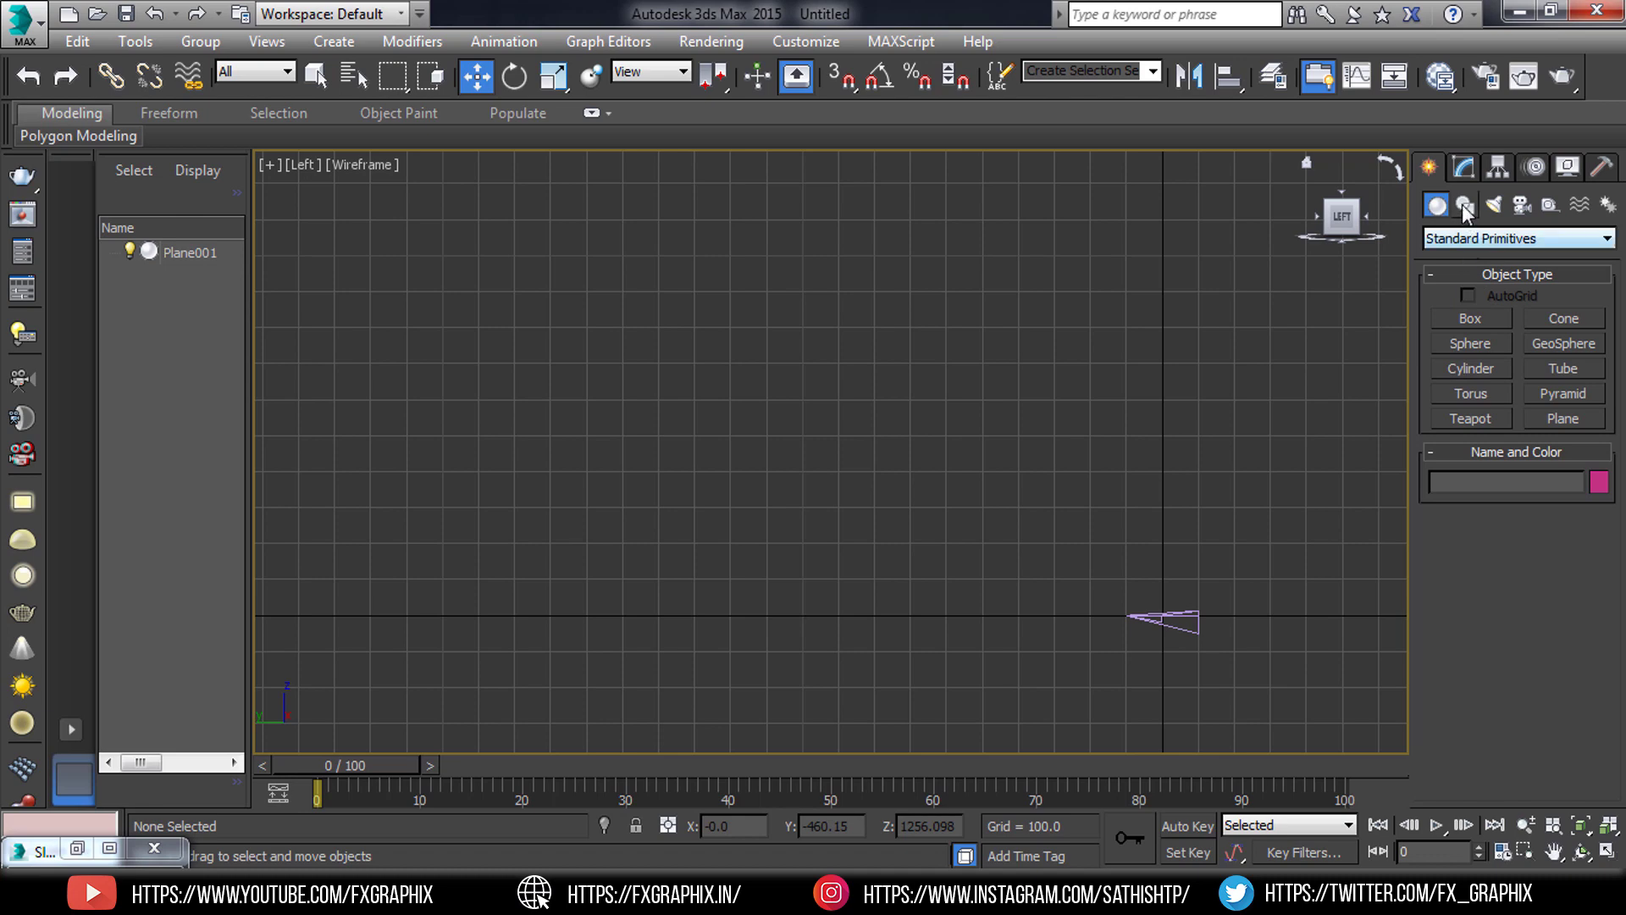
left_click(1464, 208)
left_click(1465, 339)
middle_click_drag(905, 545, 1039, 558)
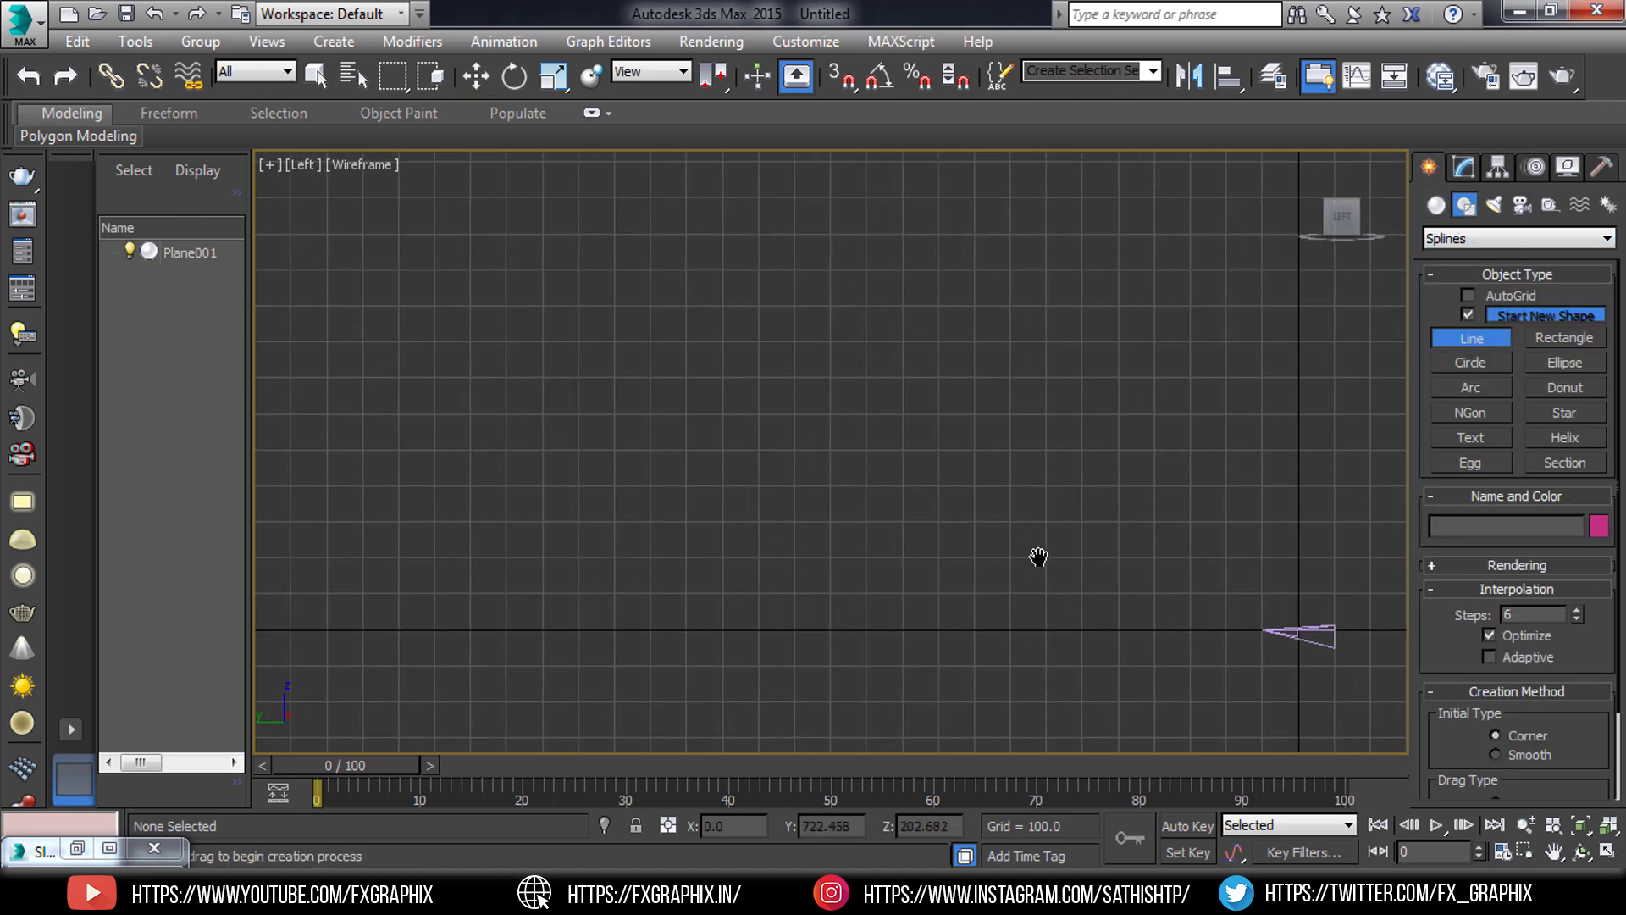
left_click(1345, 631)
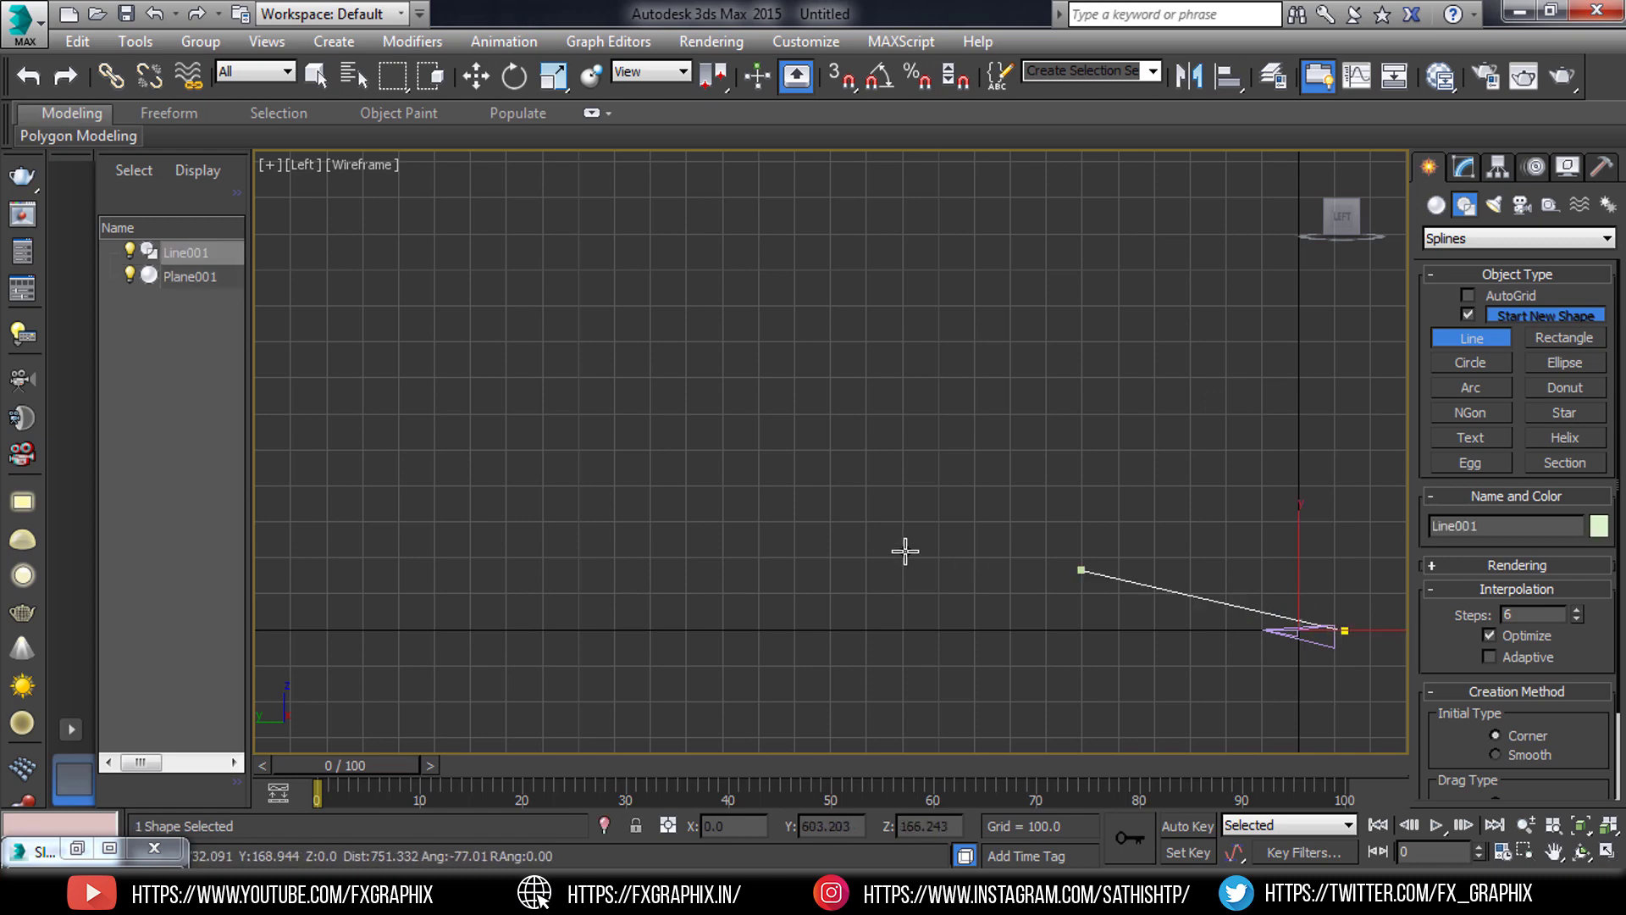
scroll(813, 406, "down", 5)
left_click_drag(808, 388, 773, 305)
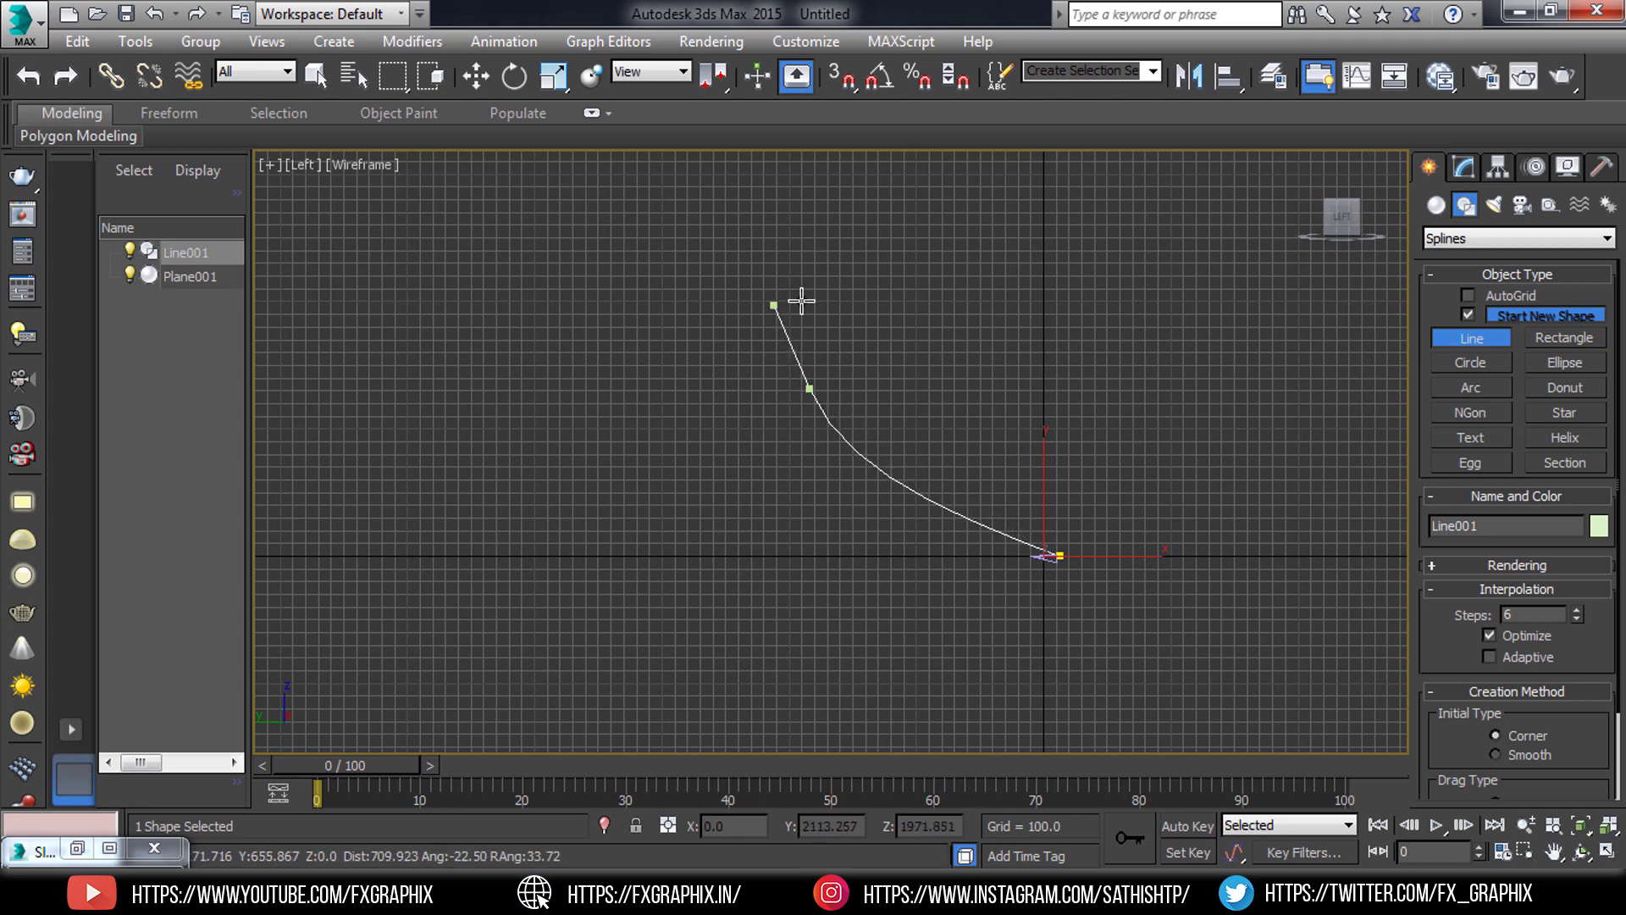
left_click_drag(814, 419, 708, 489)
left_click_drag(655, 537, 429, 552)
right_click(468, 429)
scroll(800, 419, "up", 2)
middle_click_drag(800, 419, 751, 419)
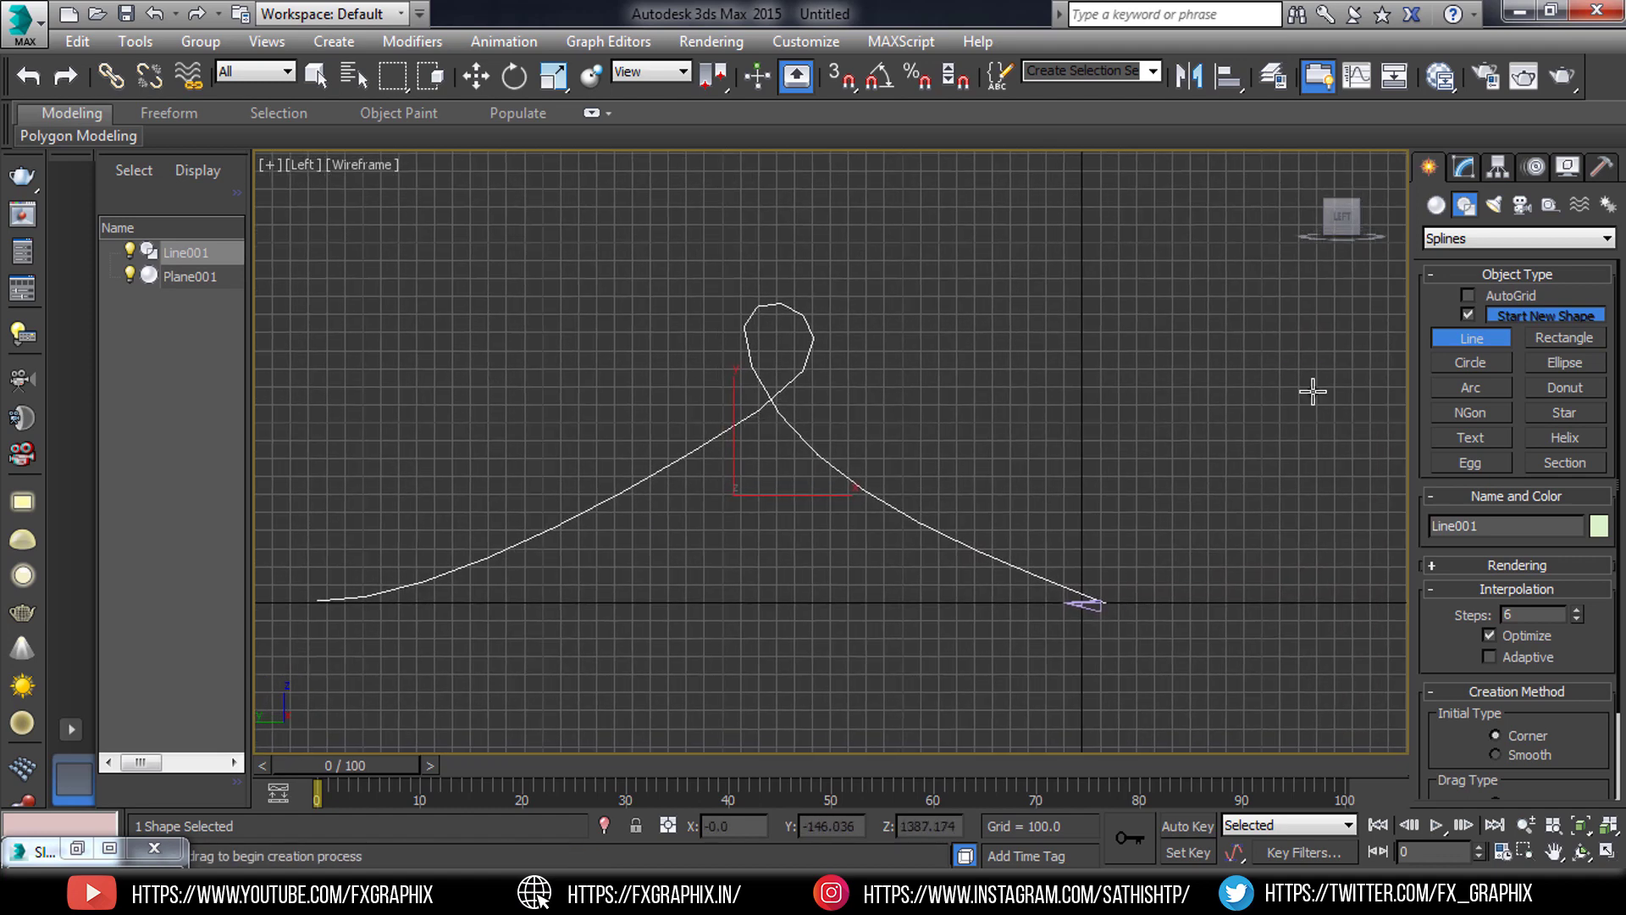
- Set the flight-path spline's interpolation steps to 24
left_click(1463, 167)
key("w")
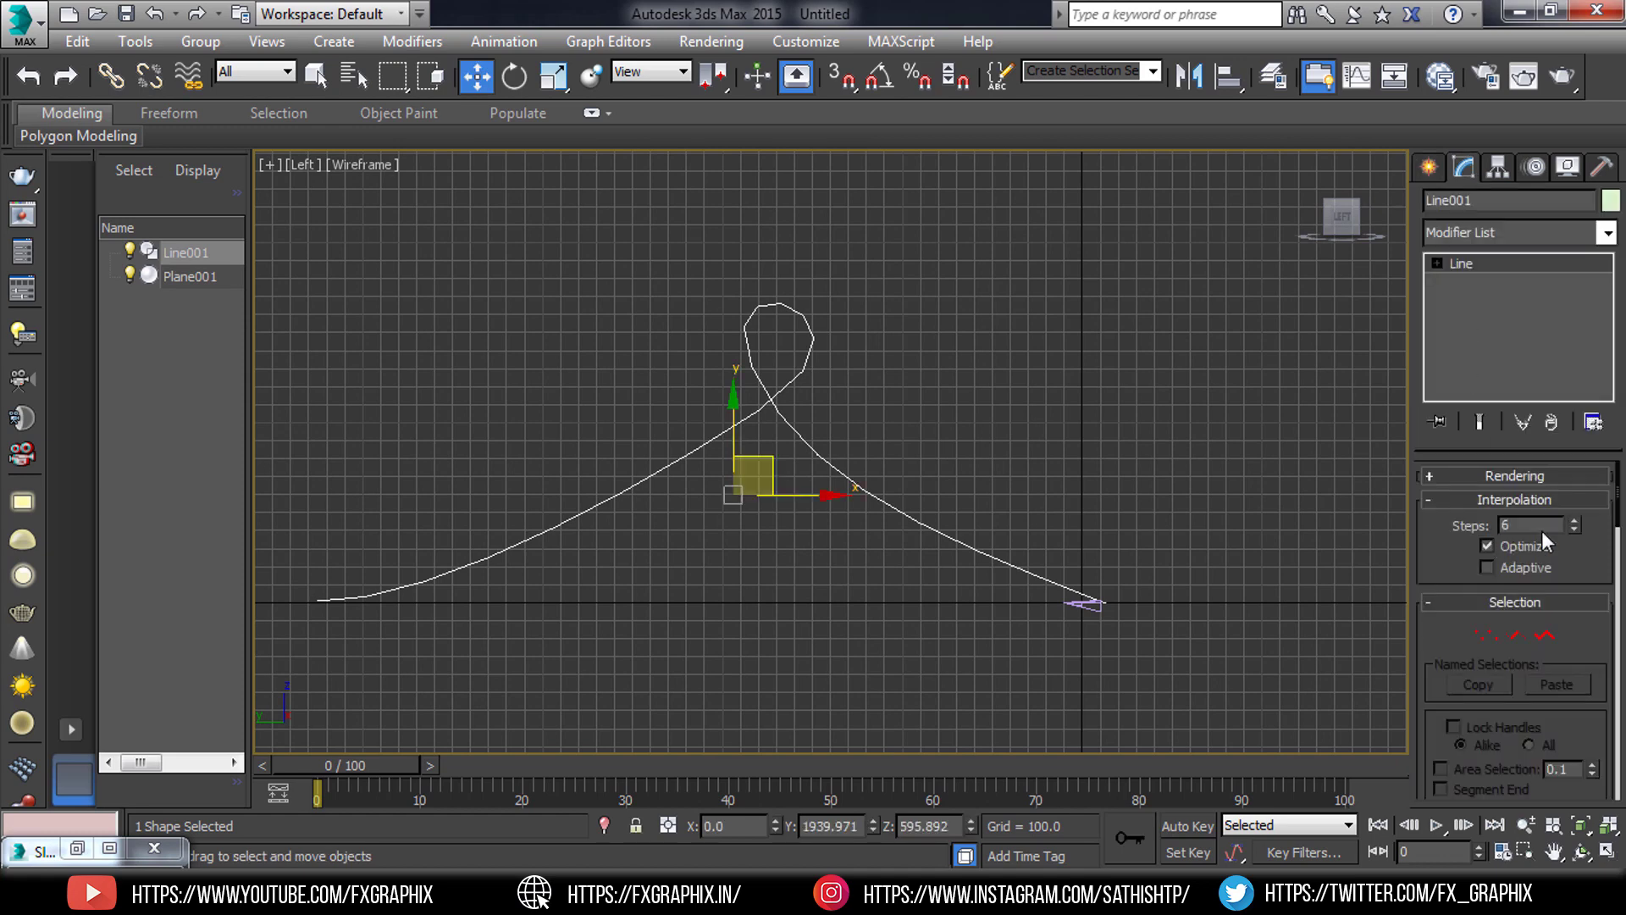
left_click_drag(1573, 520, 1579, 525)
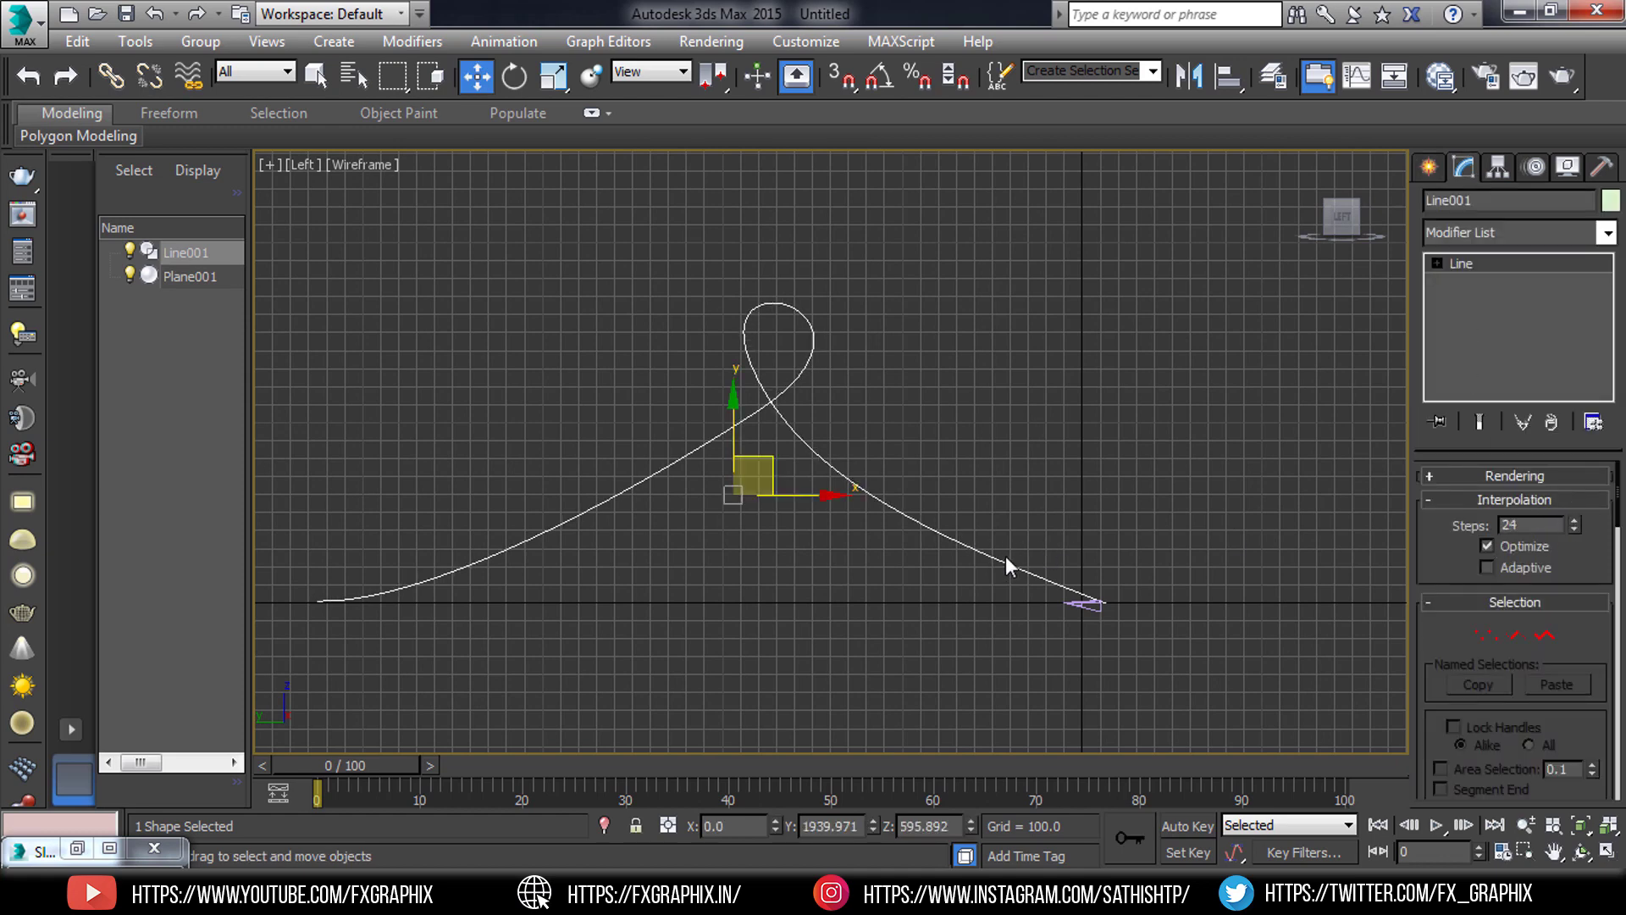
- Add a PathDeform (WSM) modifier to the airplane, pick the looping spline as its path, and move the airplane to the path
left_click(1093, 606)
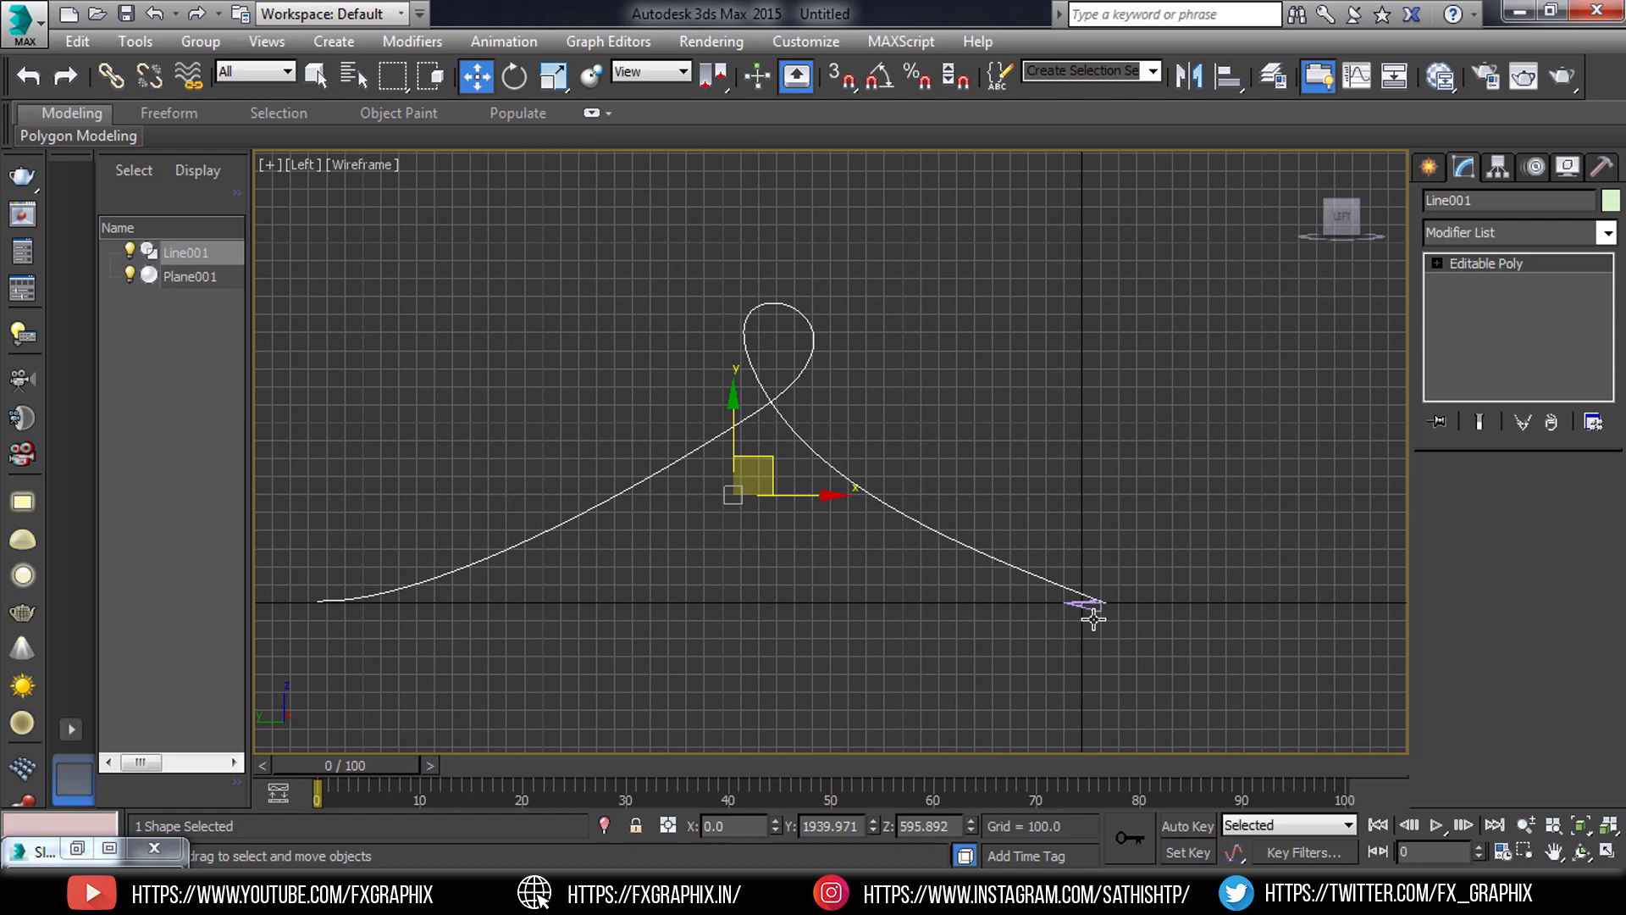
left_click(1605, 234)
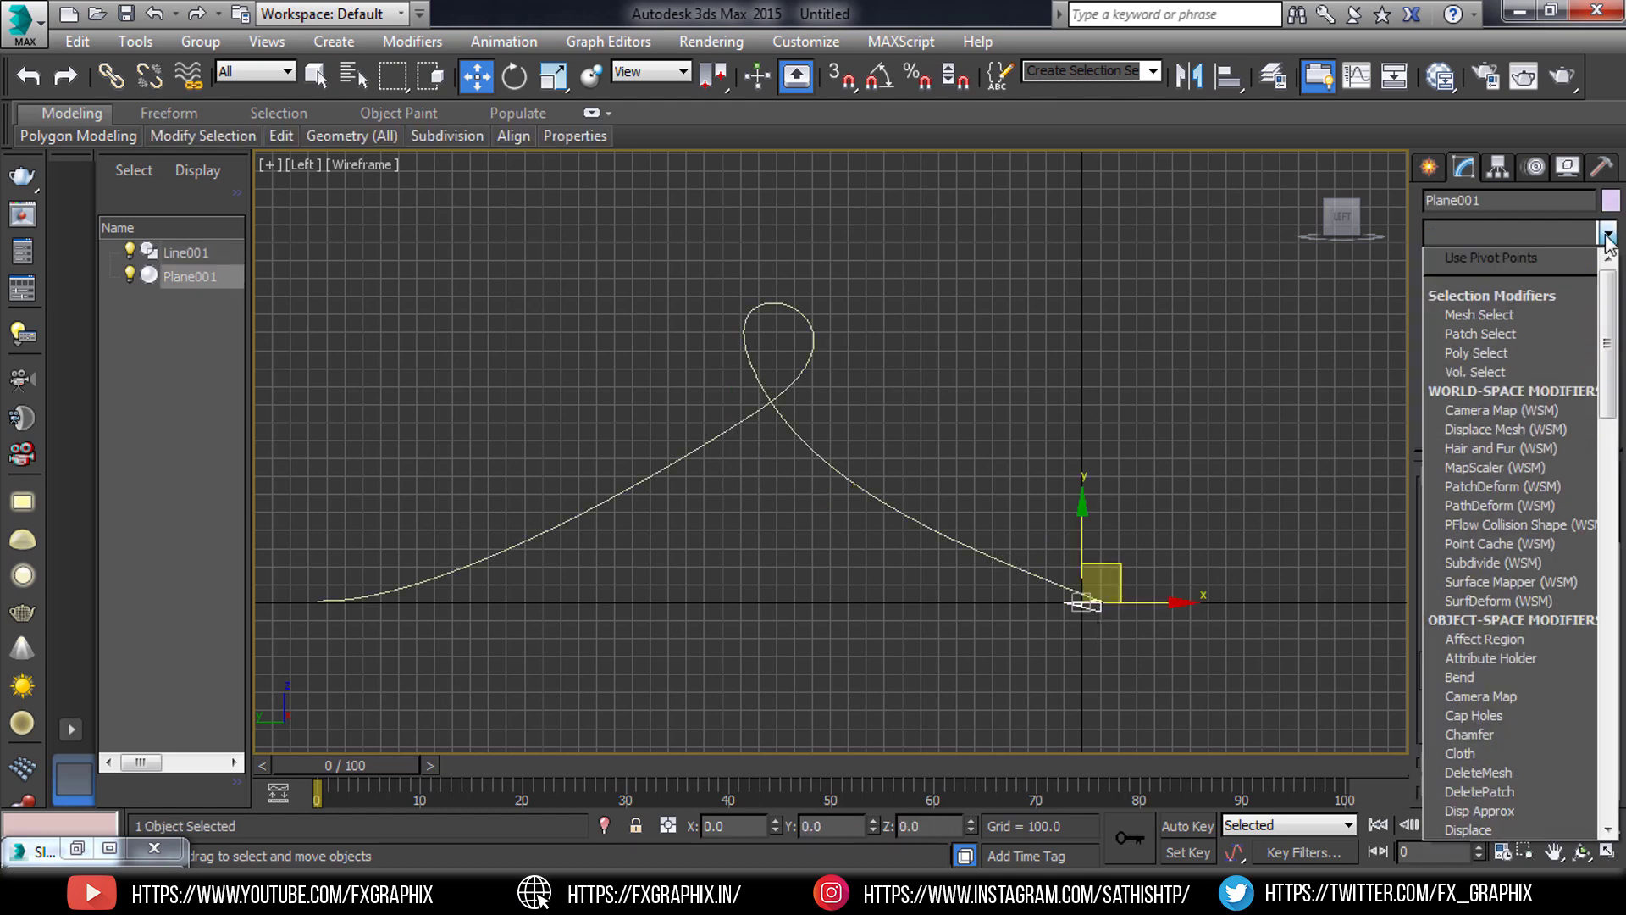
left_click(1494, 505)
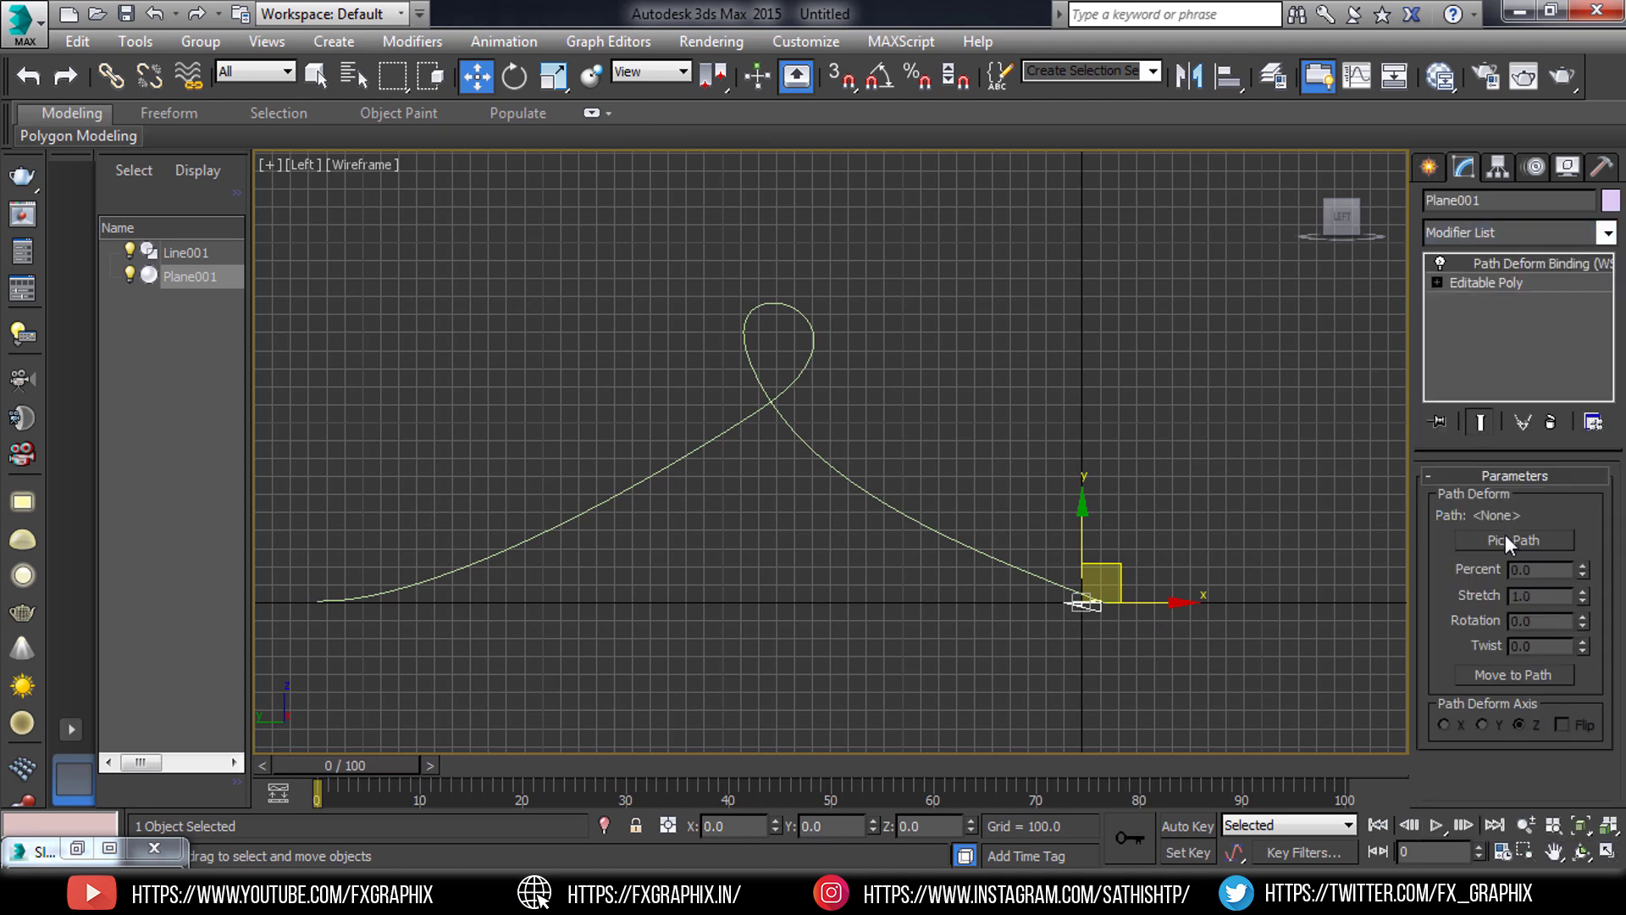
left_click(1503, 540)
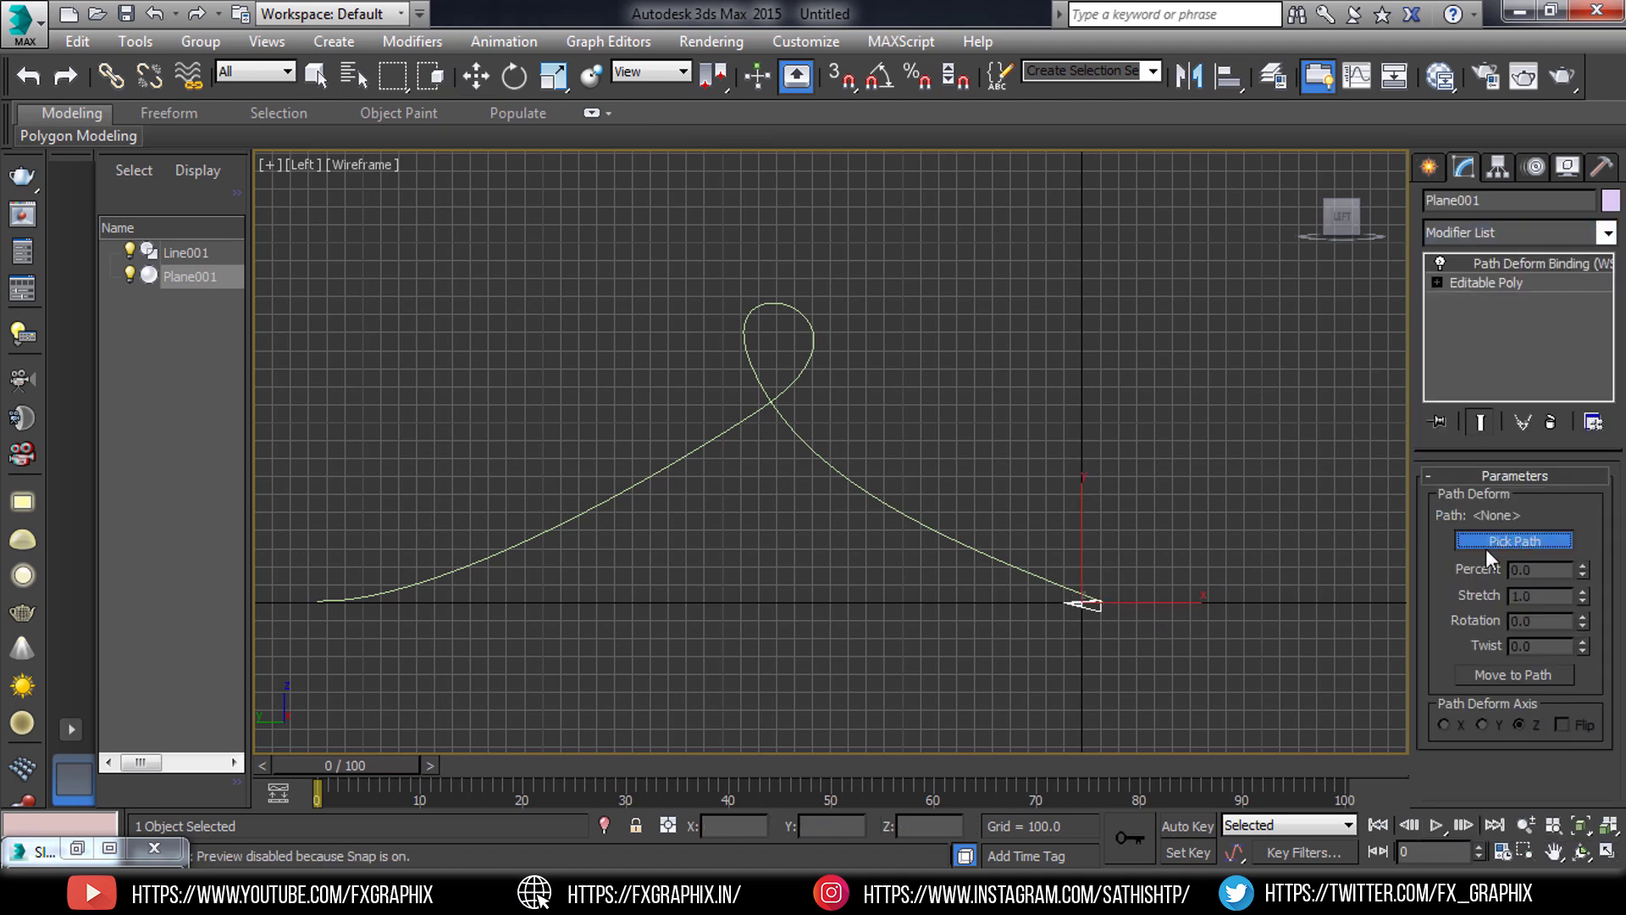
left_click(1013, 565)
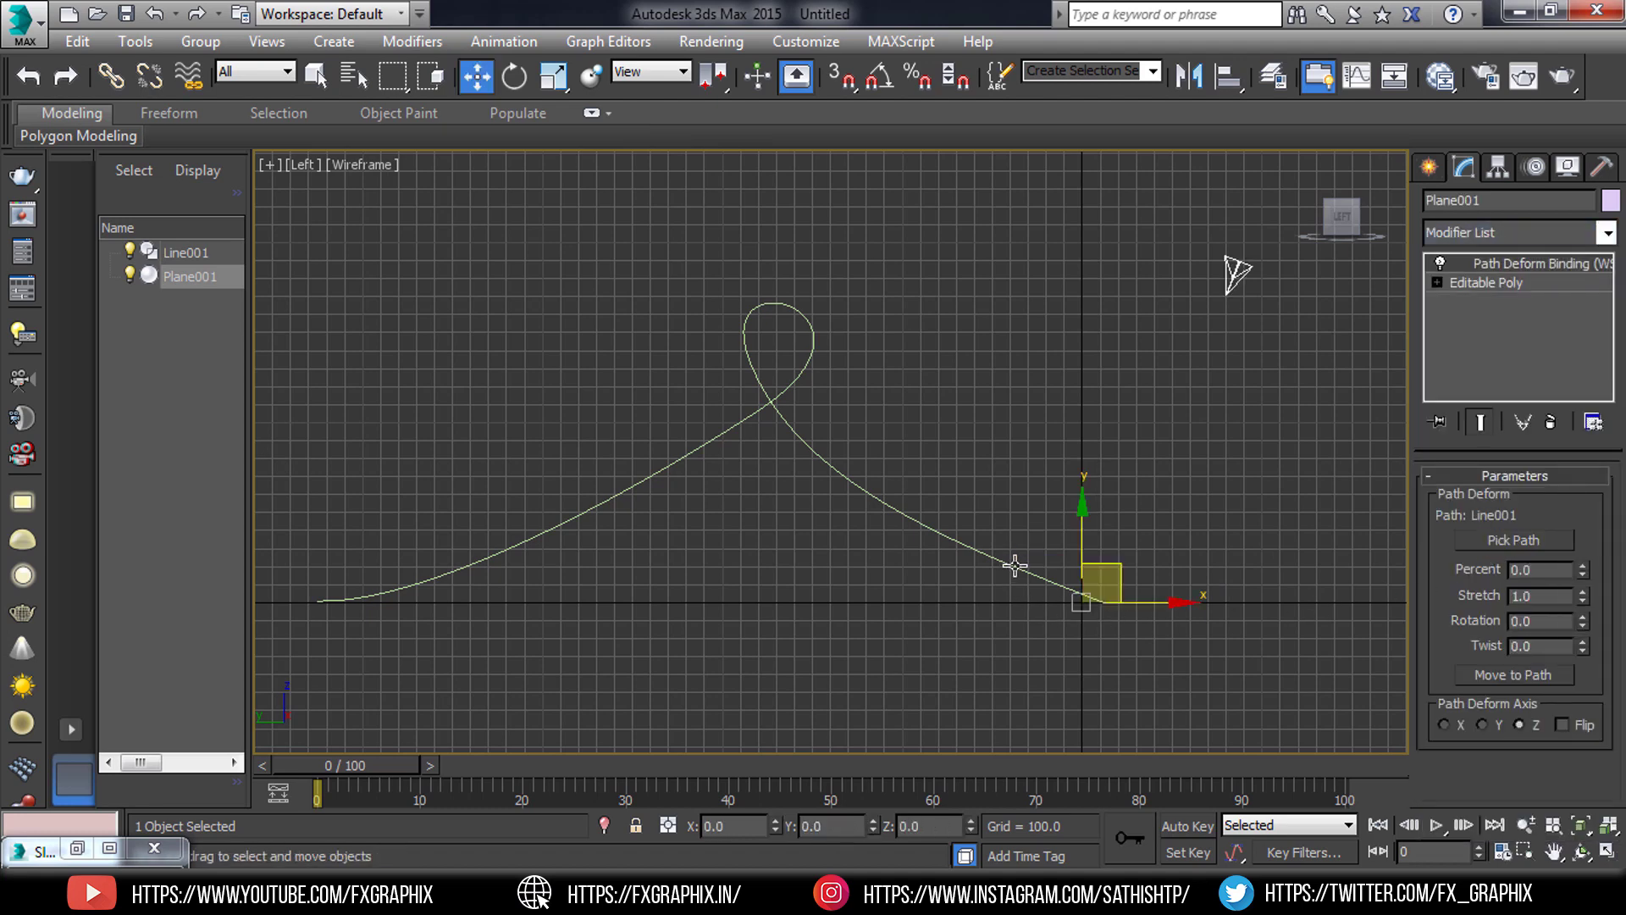
left_click(1517, 674)
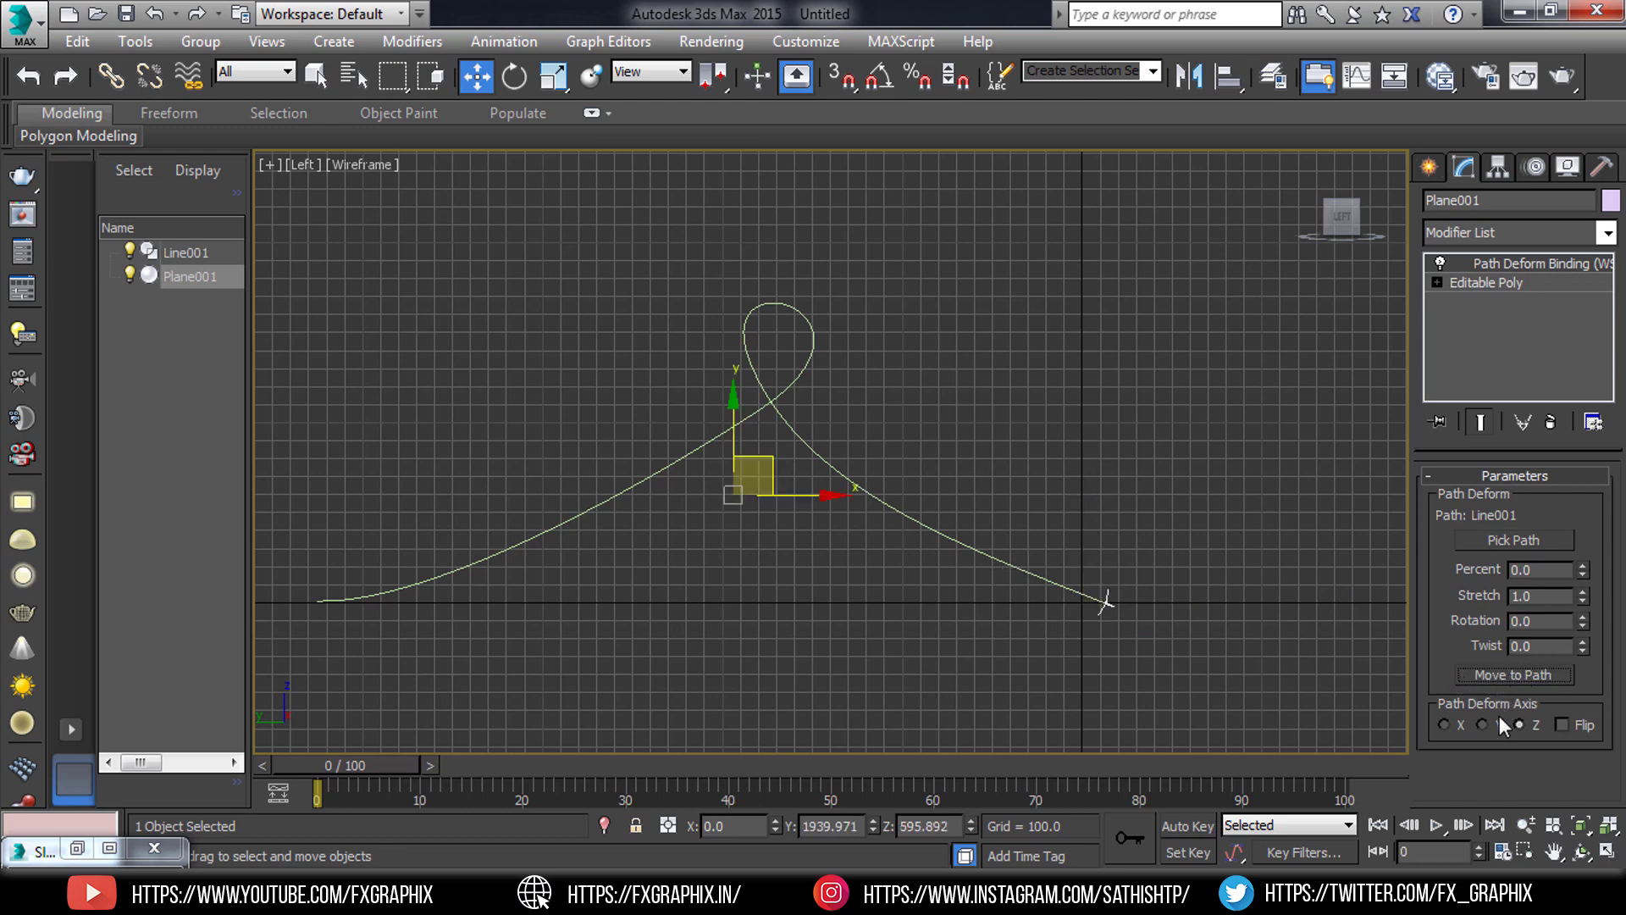
- Set the Path Deform axis to Y and check the airplane against the whole path in the Perspective view
middle_click_drag(952, 538, 926, 519)
key("alt+w")
right_click(1187, 613)
key("alt+w")
middle_click_drag(1167, 577, 1076, 633)
scroll(1054, 623, "down", 4)
middle_click_drag(1040, 566, 1027, 521, "alt")
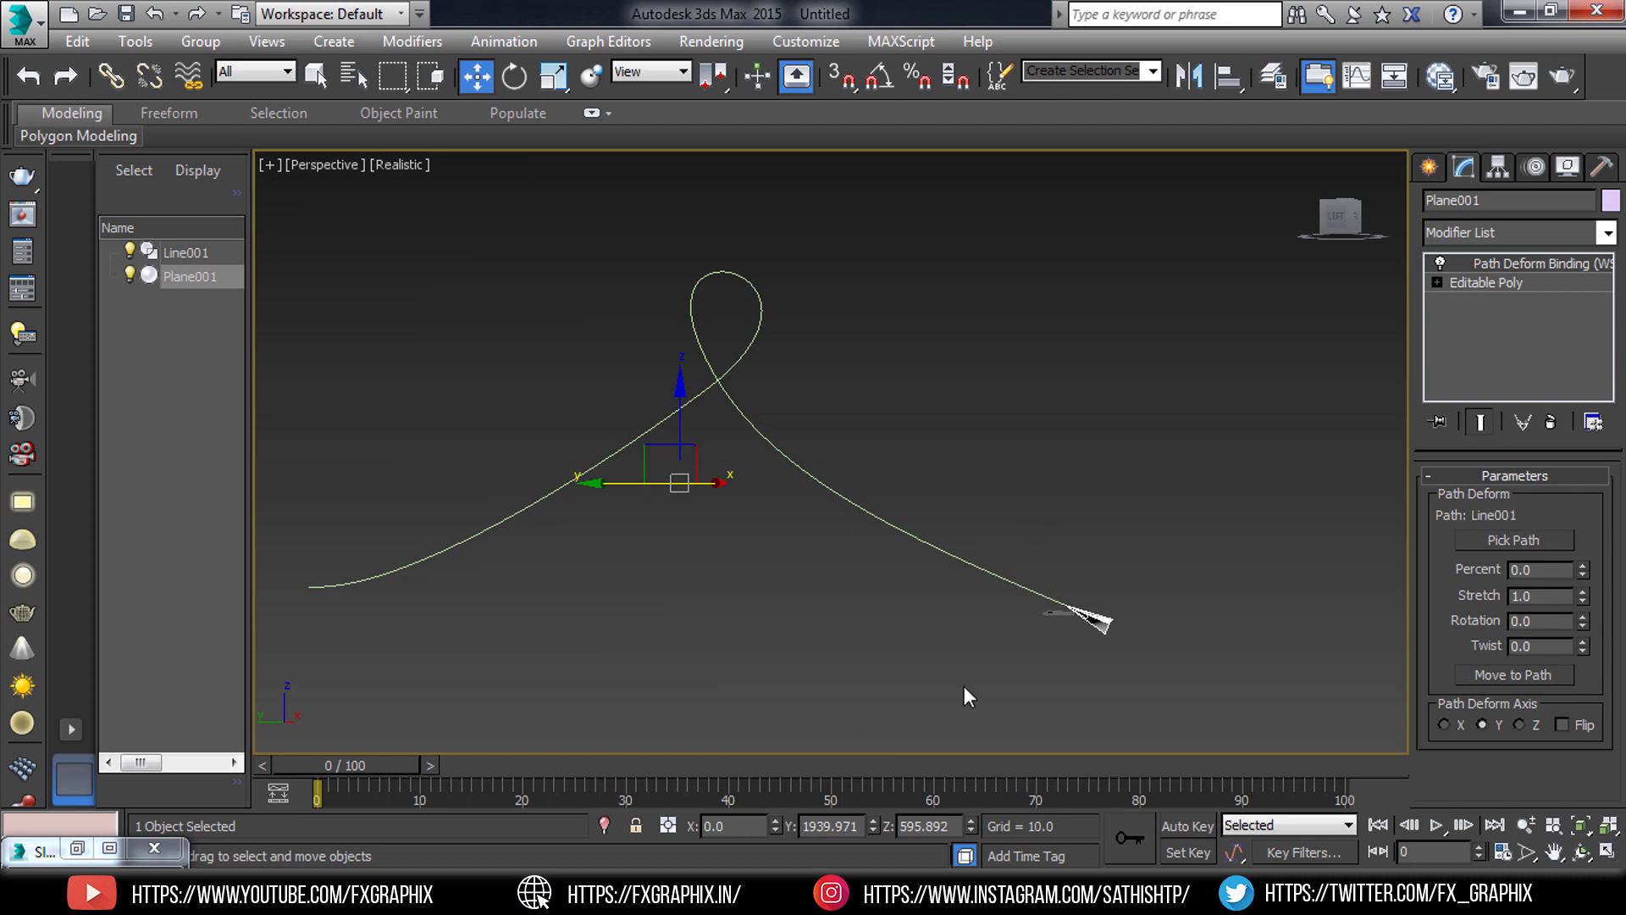
- Set the animation length to 200 frames in the time configuration
left_click(1179, 827)
left_click(1183, 834)
left_click(1504, 851)
double_click(928, 455)
type("200")
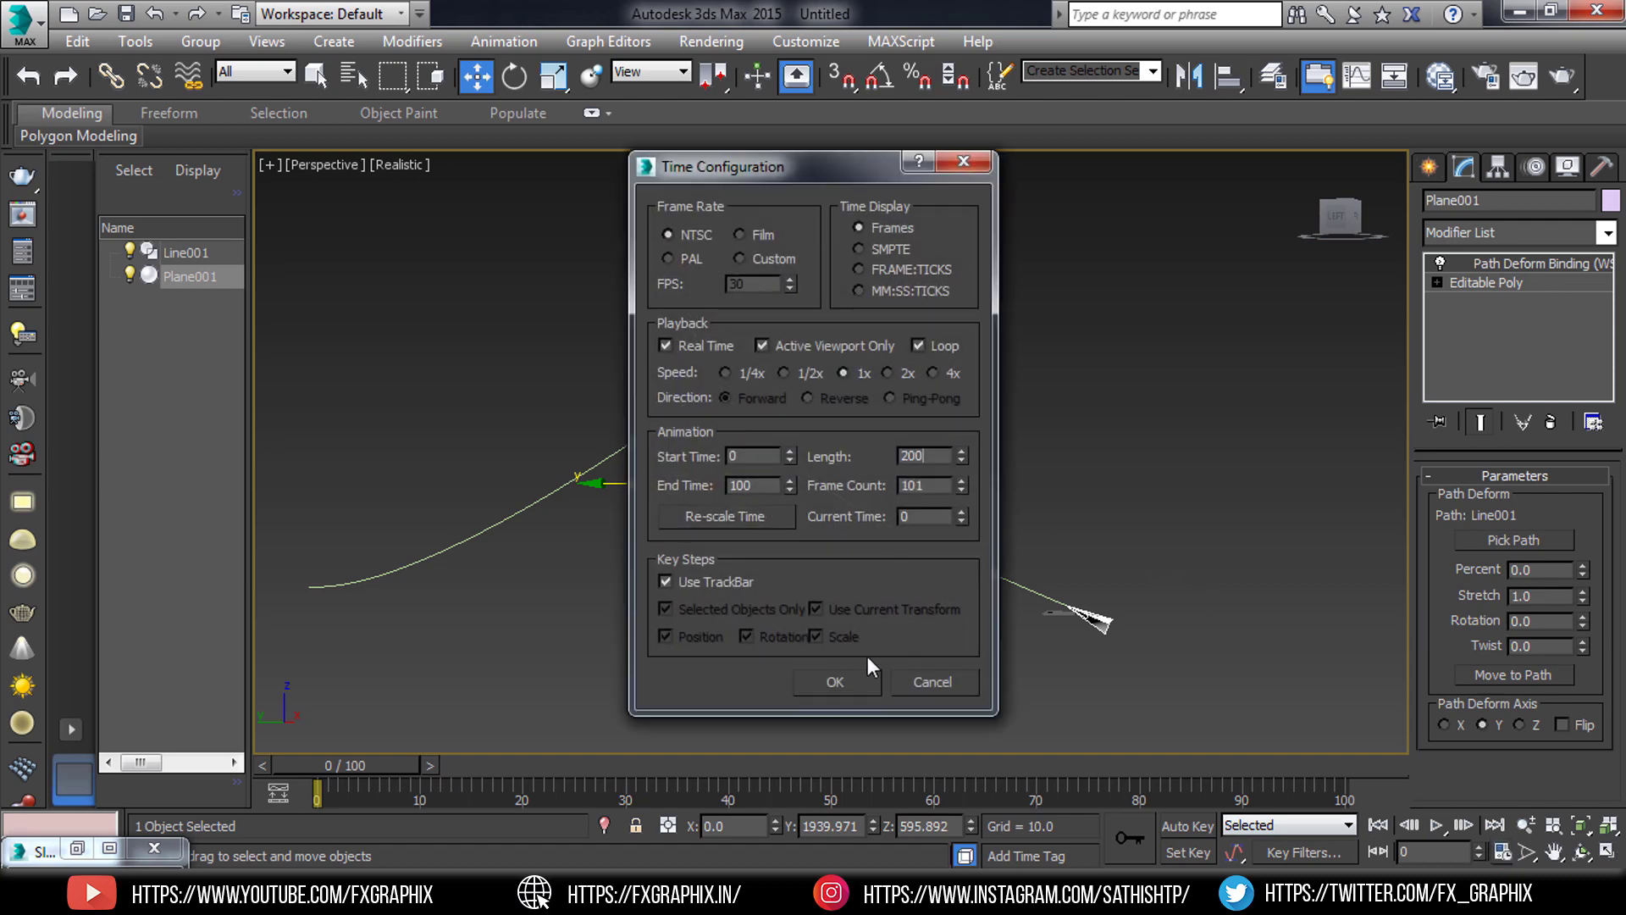
left_click(833, 683)
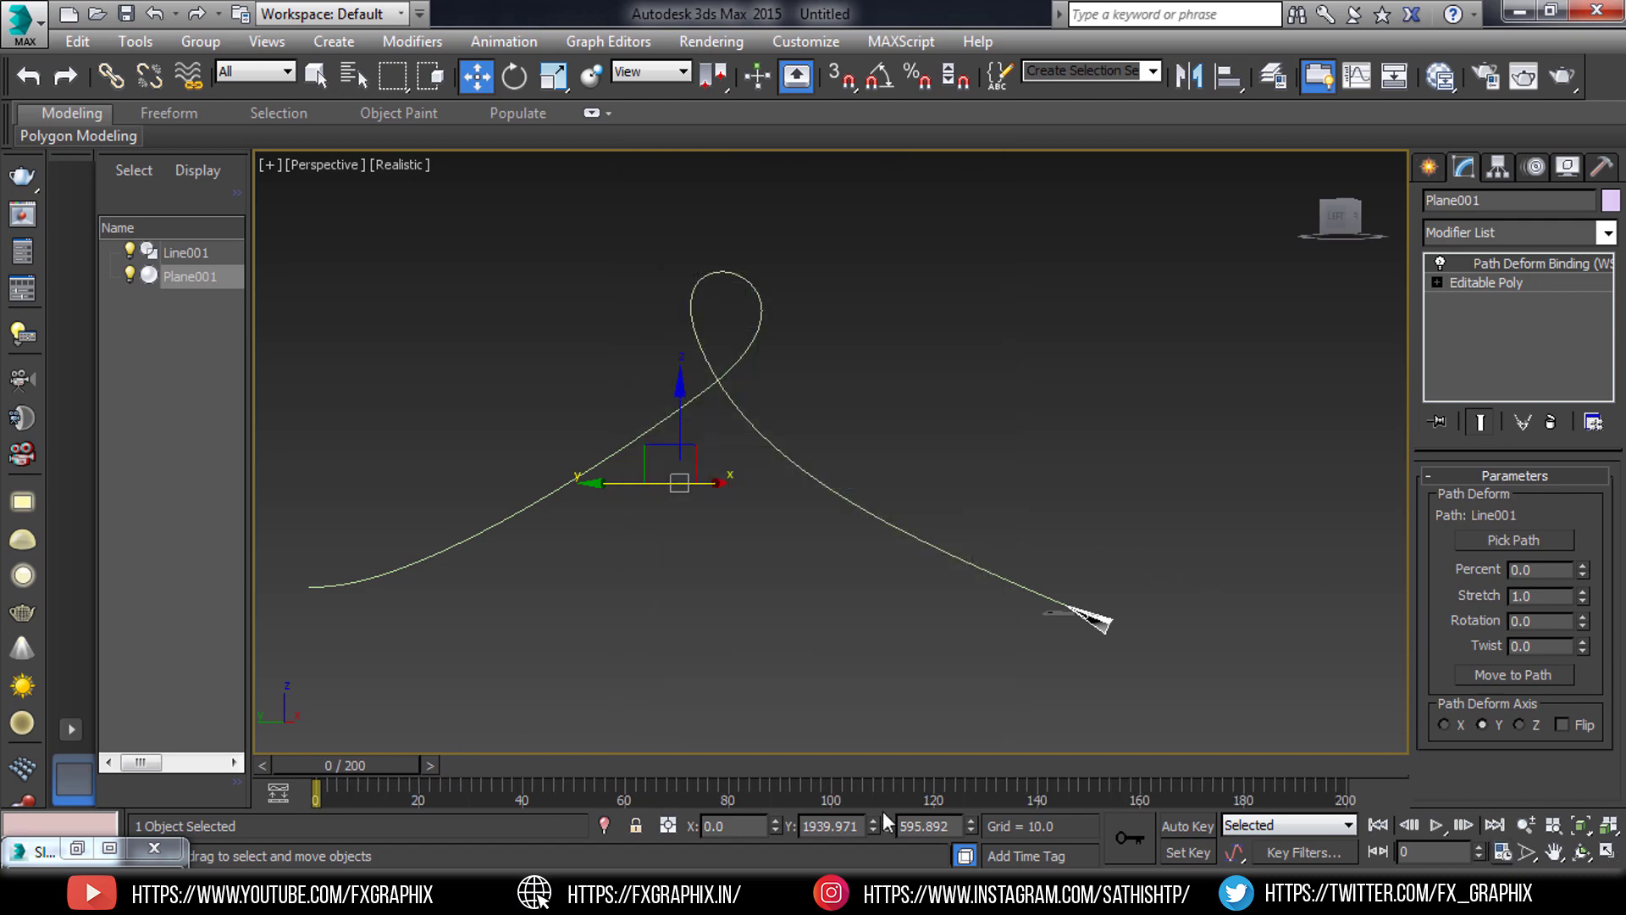
- Turn on Auto Key and move the current time to frame 200
left_click(1175, 829)
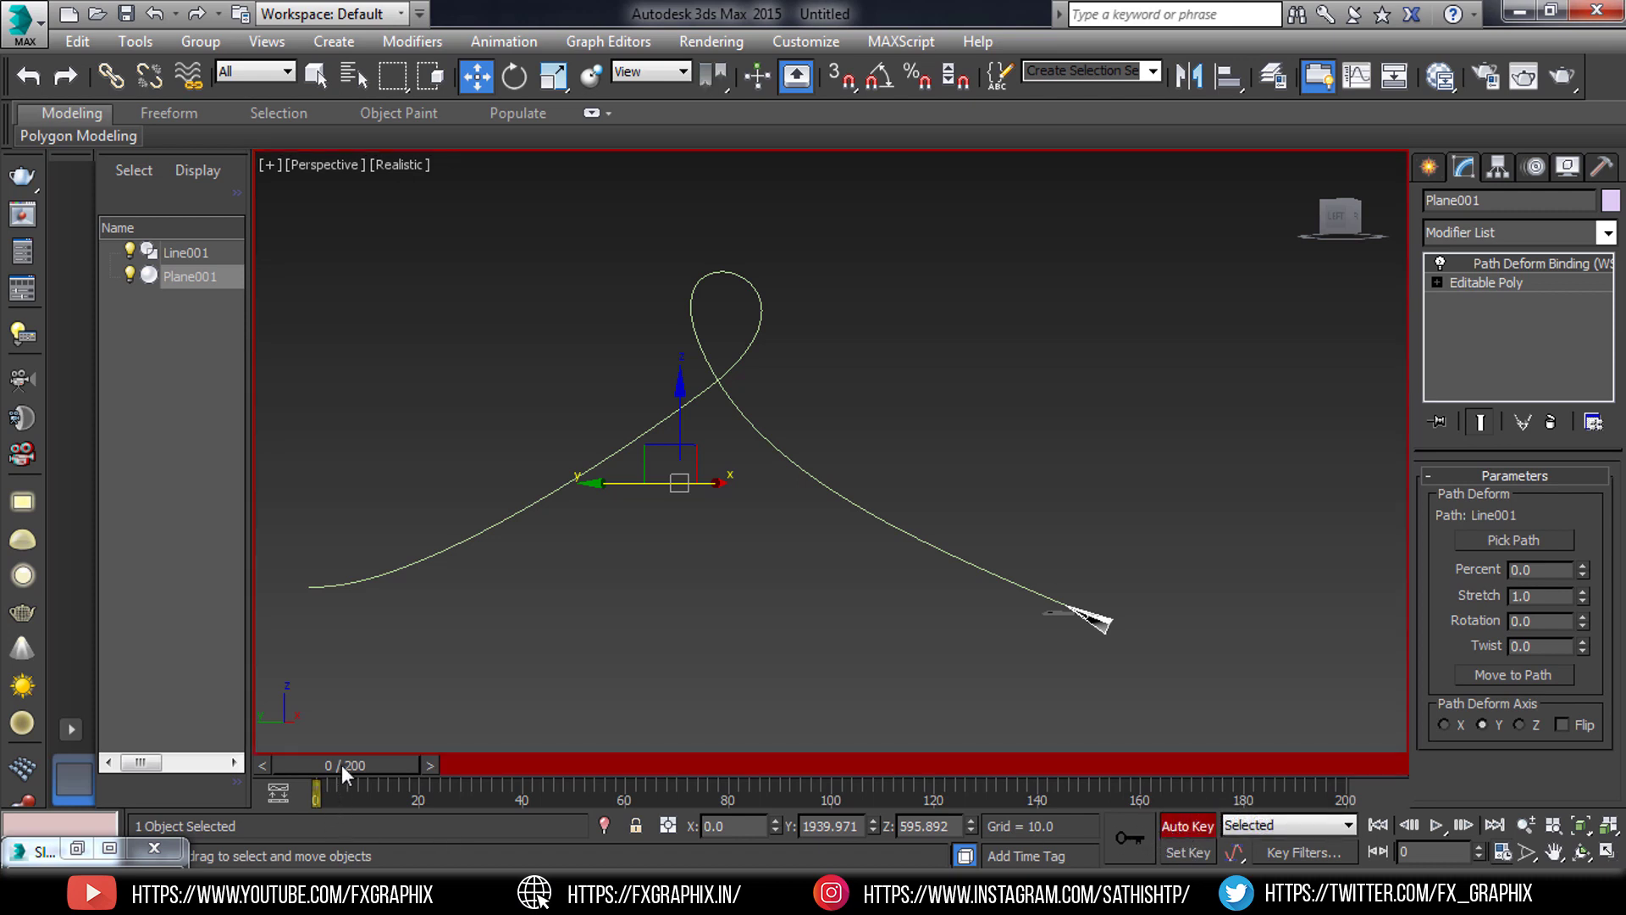
left_click_drag(343, 765, 1321, 765)
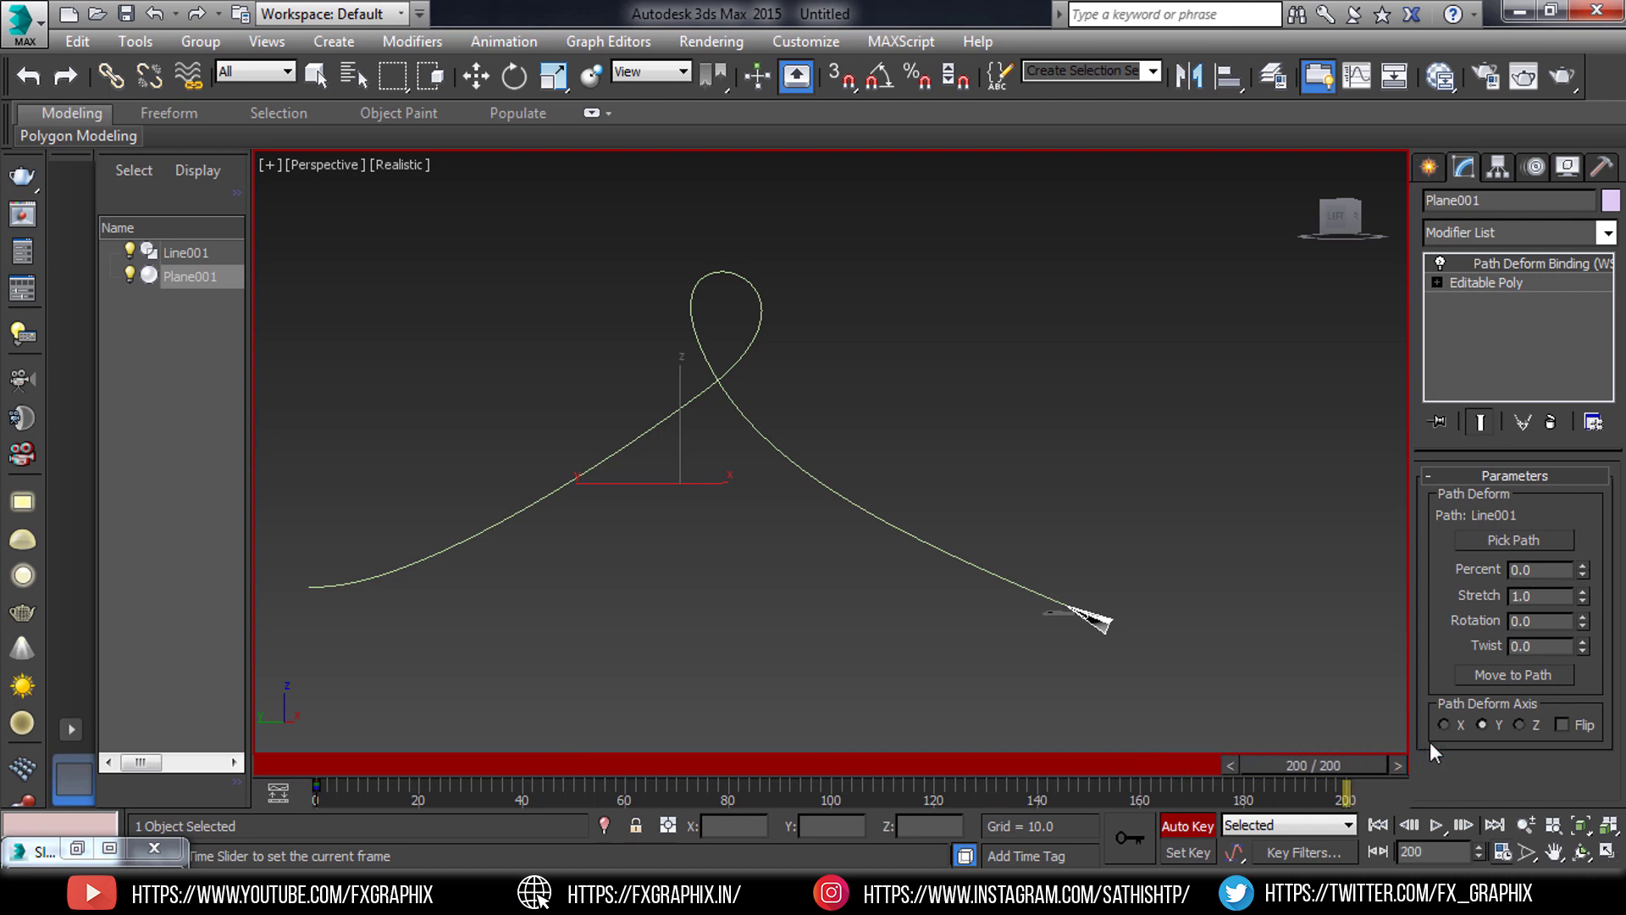